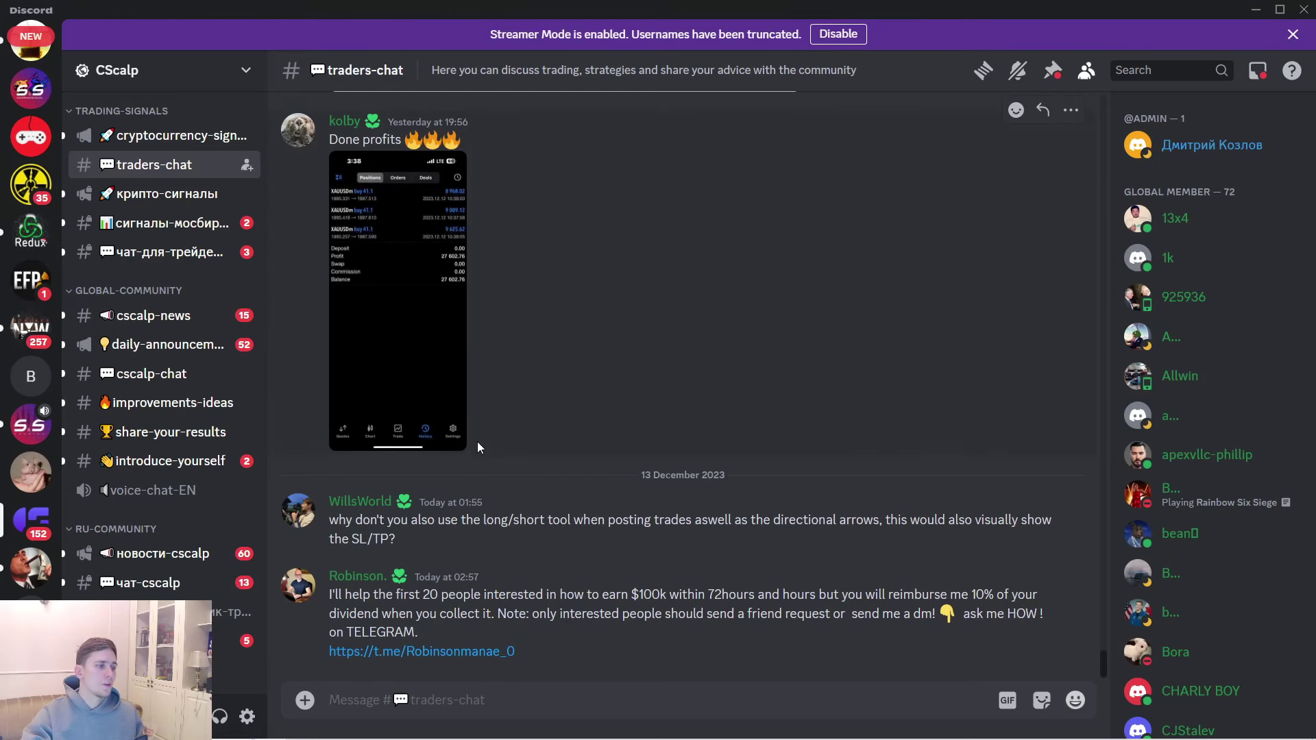
# Step: Read back through the earlier traders-chat messages in the CScalp server, covering 11 to 13 December 2023
pyautogui.scroll(3, 491, 437)
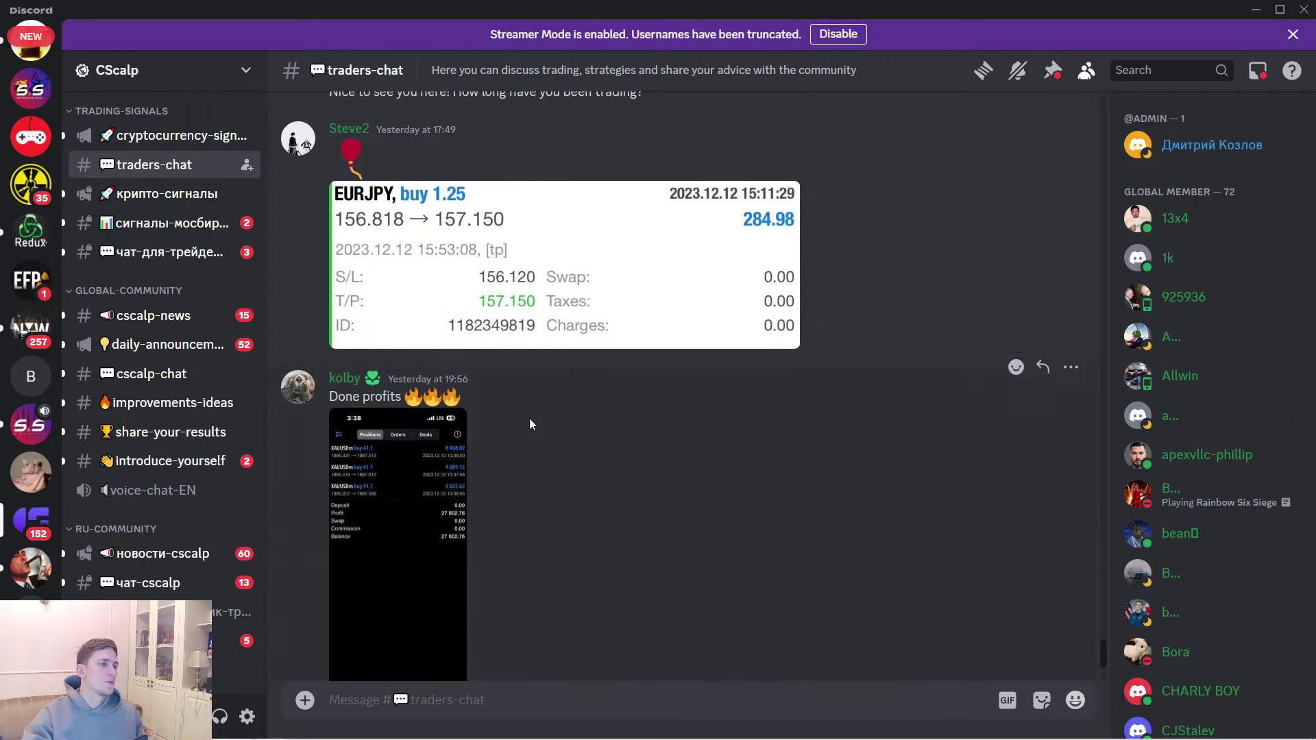
pyautogui.scroll(3, 530, 422)
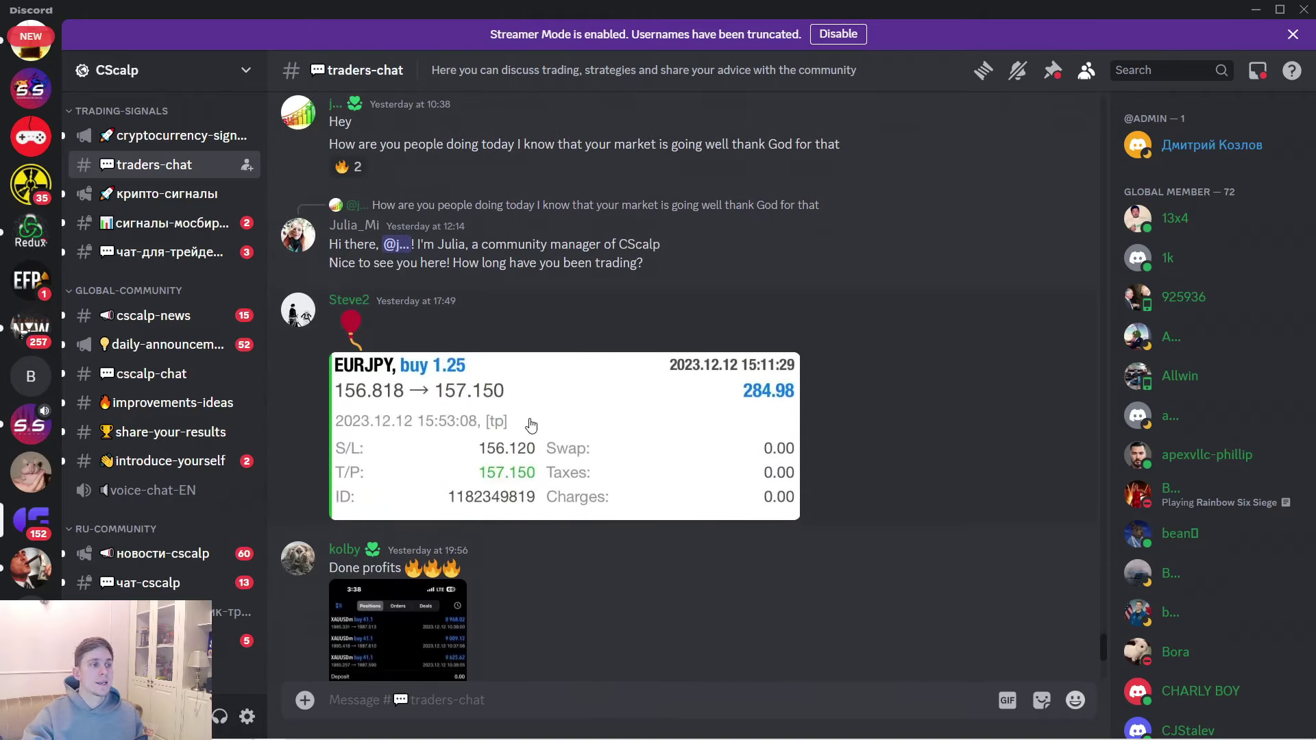
pyautogui.scroll(5, 530, 425)
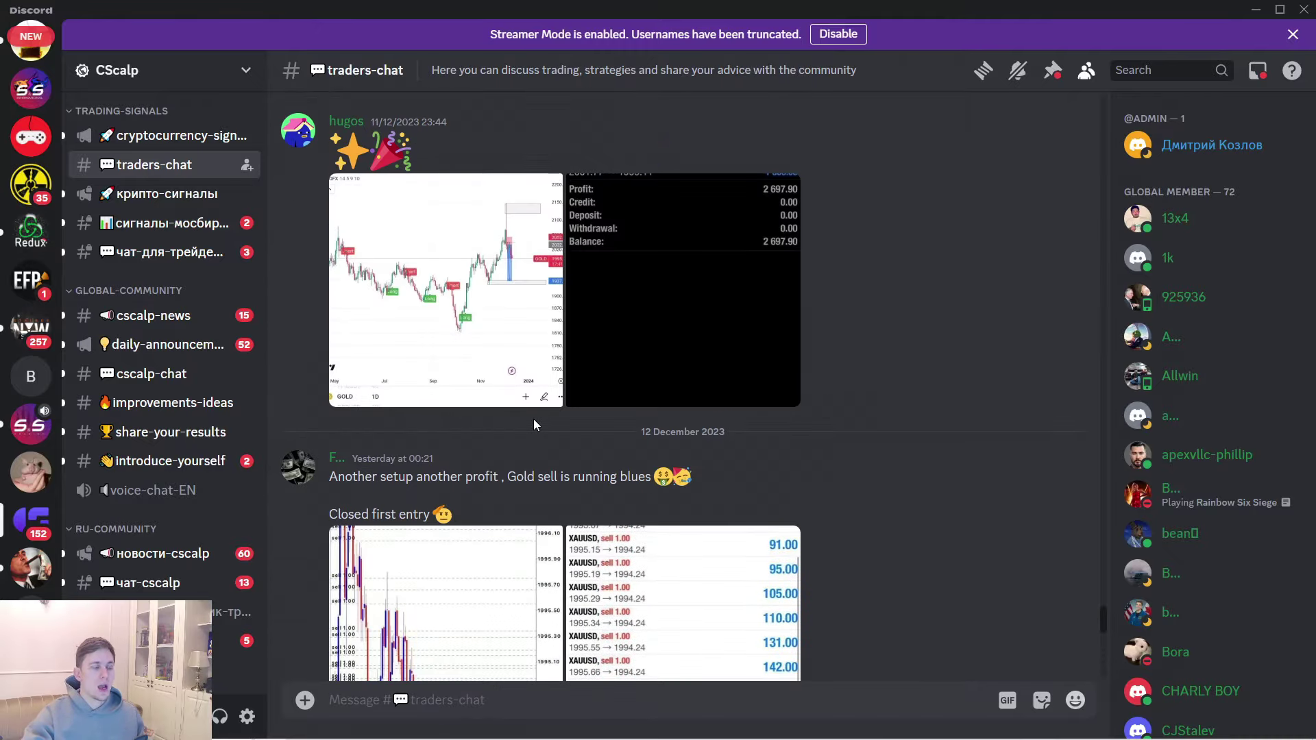
pyautogui.scroll(3, 535, 425)
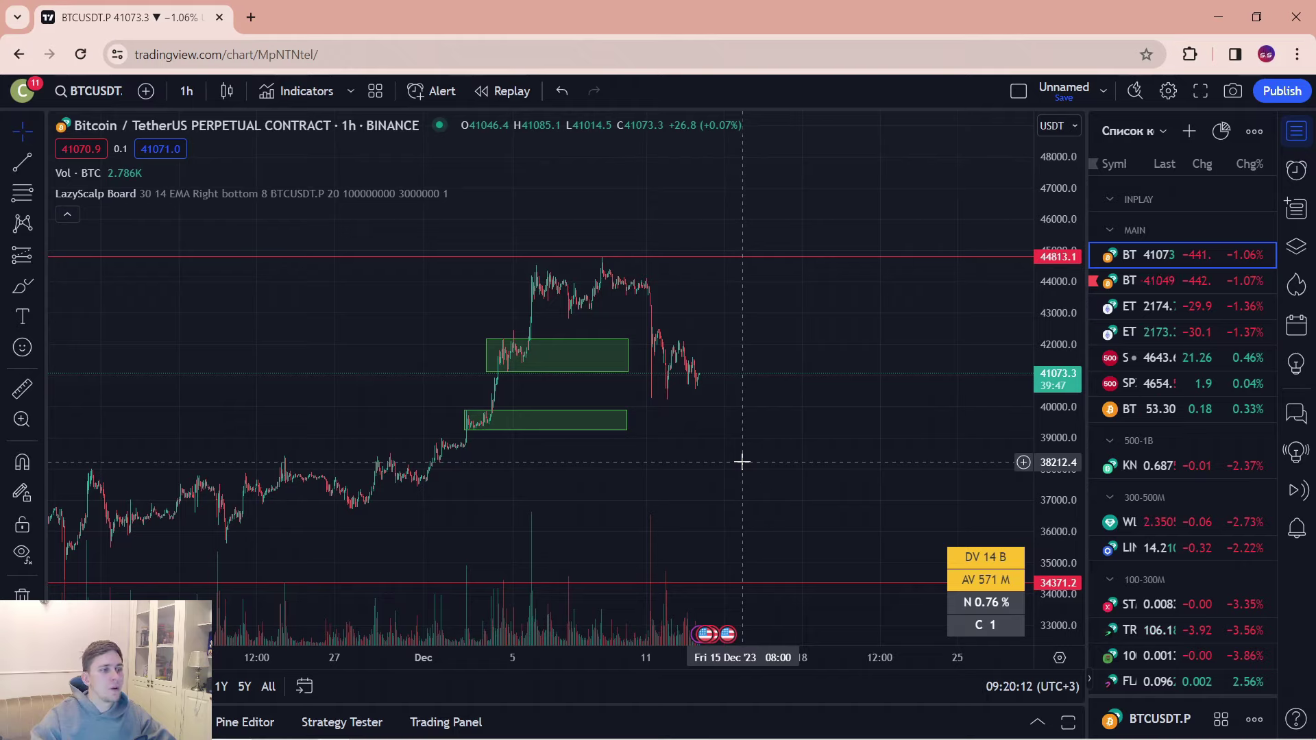
# Step: Extend the lower green support zone near 39,500 forward in time to about 18 December
pyautogui.moveTo(732, 470)
pyautogui.mouseDown()
pyautogui.moveTo(464, 434)
pyautogui.moveTo(631, 476)
pyautogui.moveTo(693, 476)
pyautogui.moveTo(729, 455)
pyautogui.mouseUp()
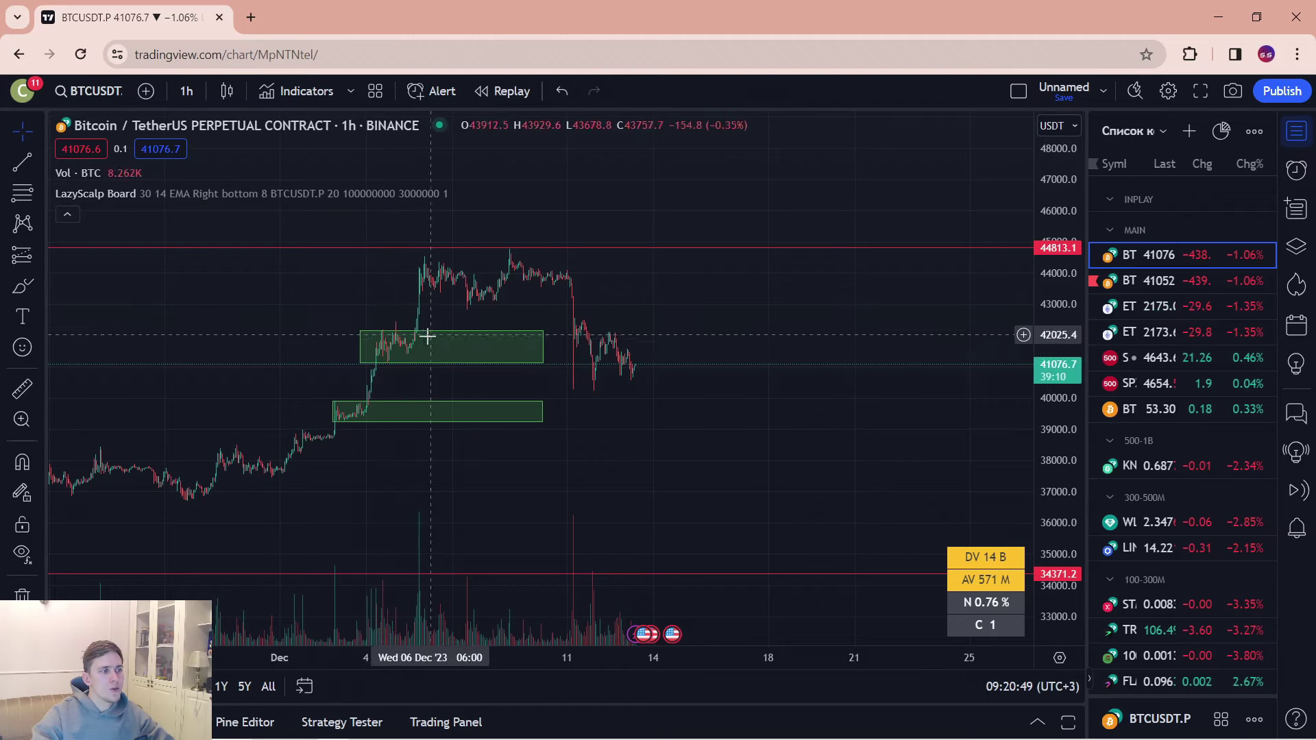
pyautogui.click(359, 412)
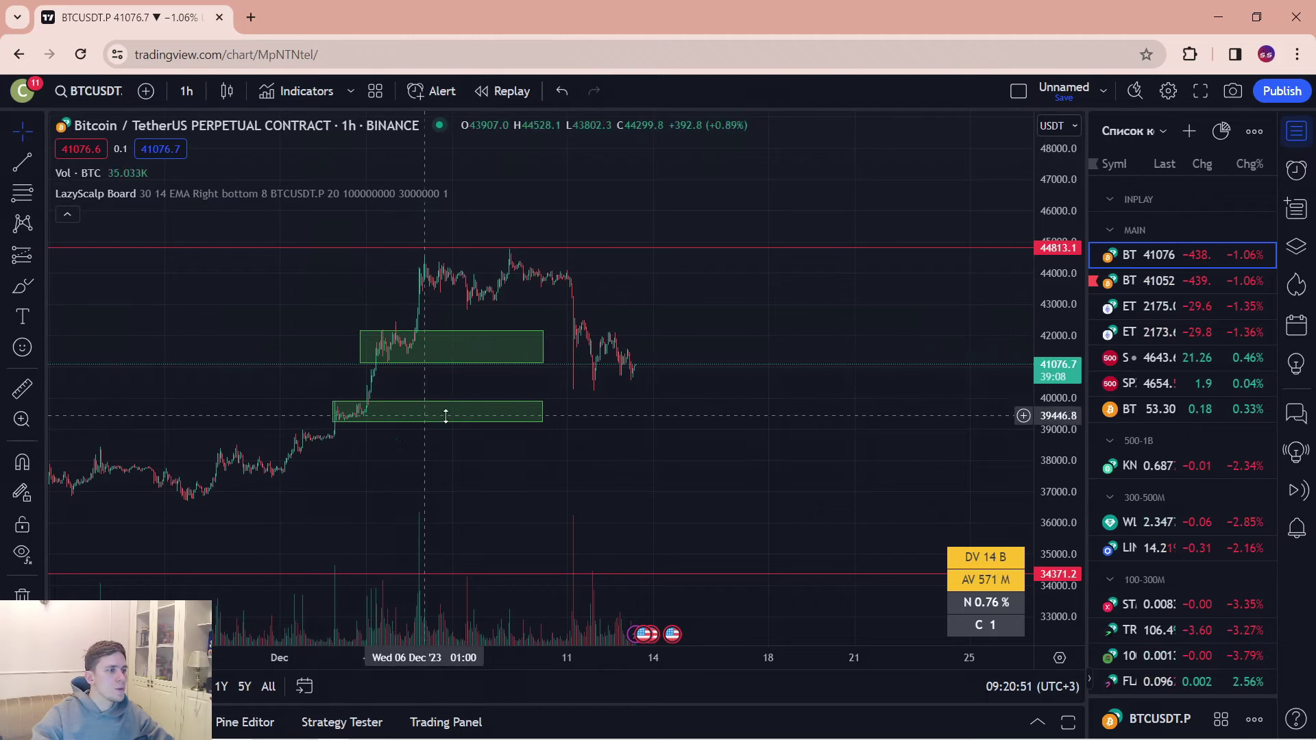
pyautogui.moveTo(540, 412); pyautogui.dragTo(779, 413)
pyautogui.click(614, 474)
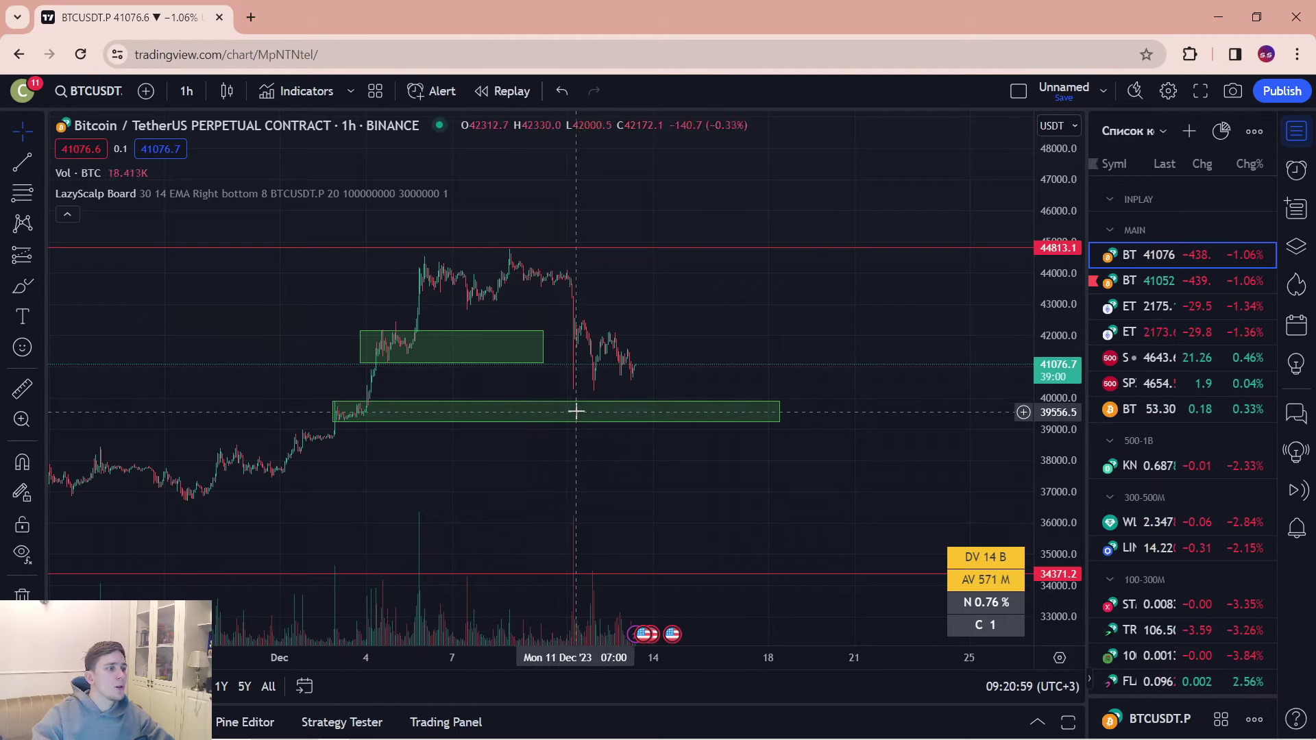
# Step: Switch the BTCUSDT.P chart to the 15-minute timeframe and stretch its price scale around the recent candles
pyautogui.scroll(2, 667, 434)
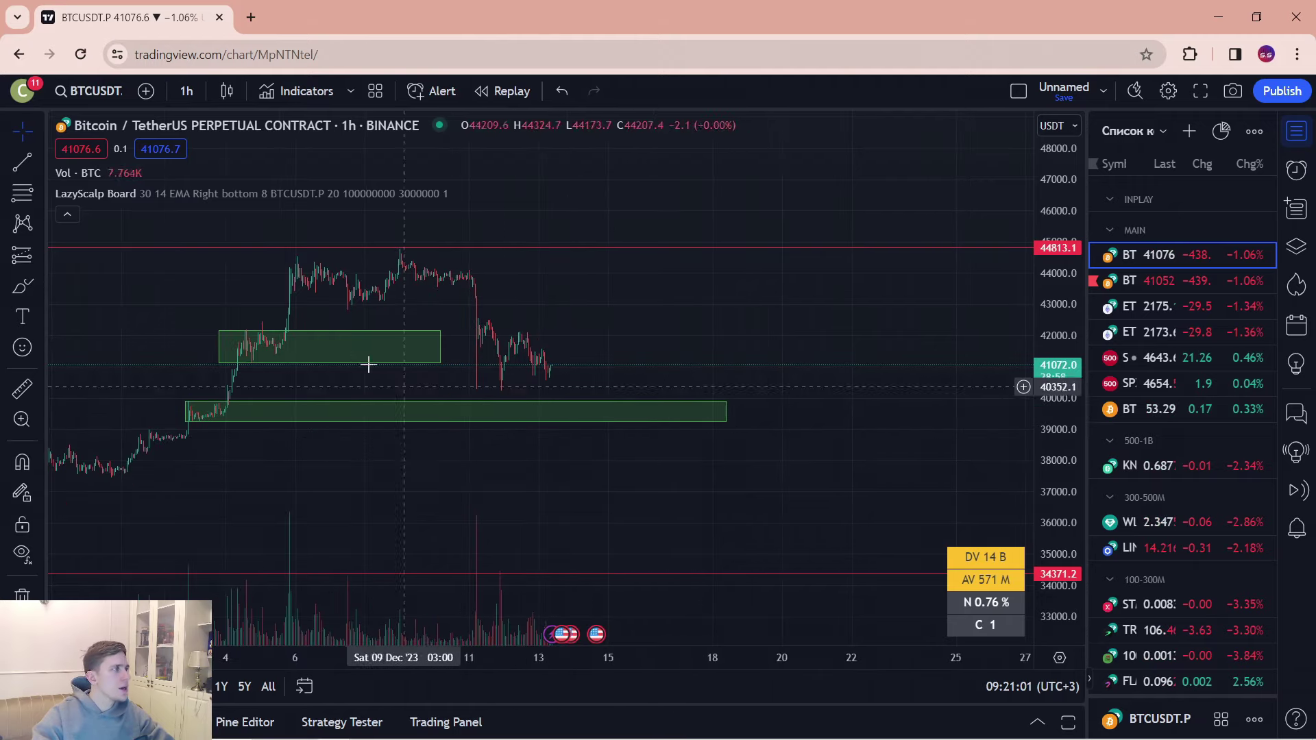
pyautogui.click(187, 91)
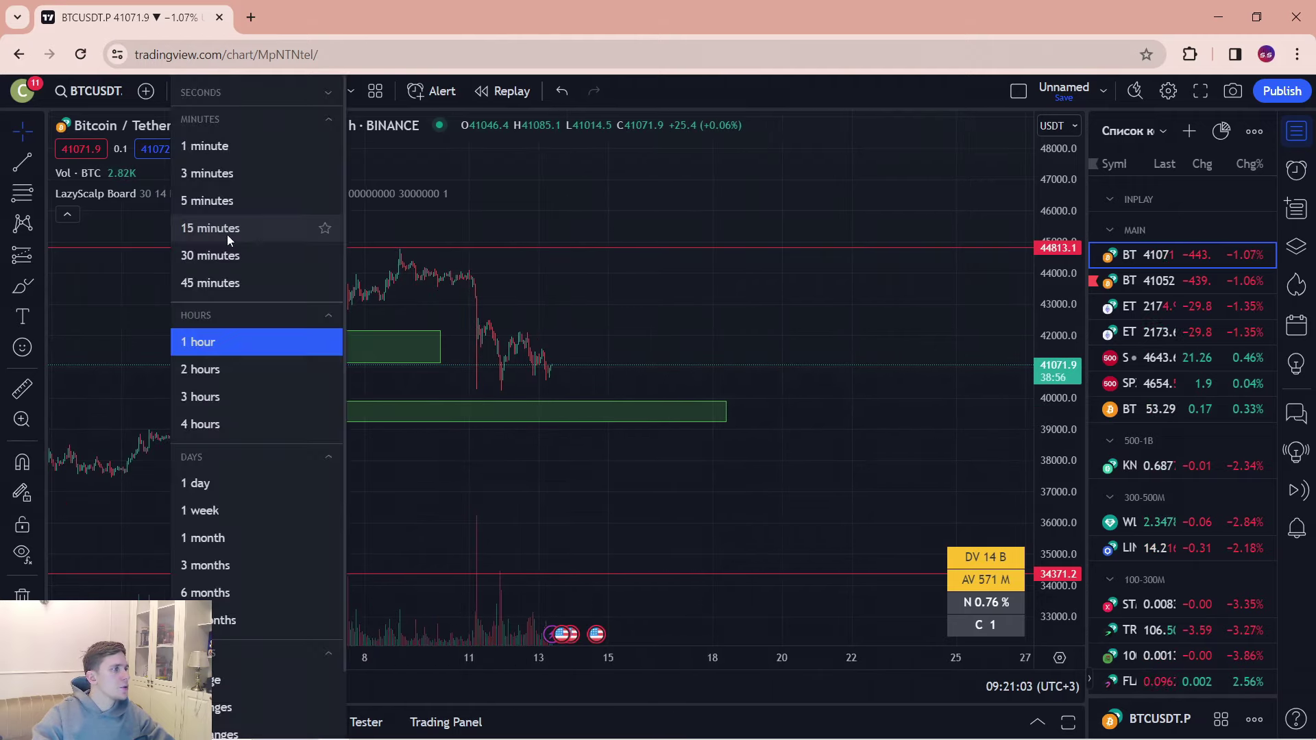
pyautogui.click(198, 228)
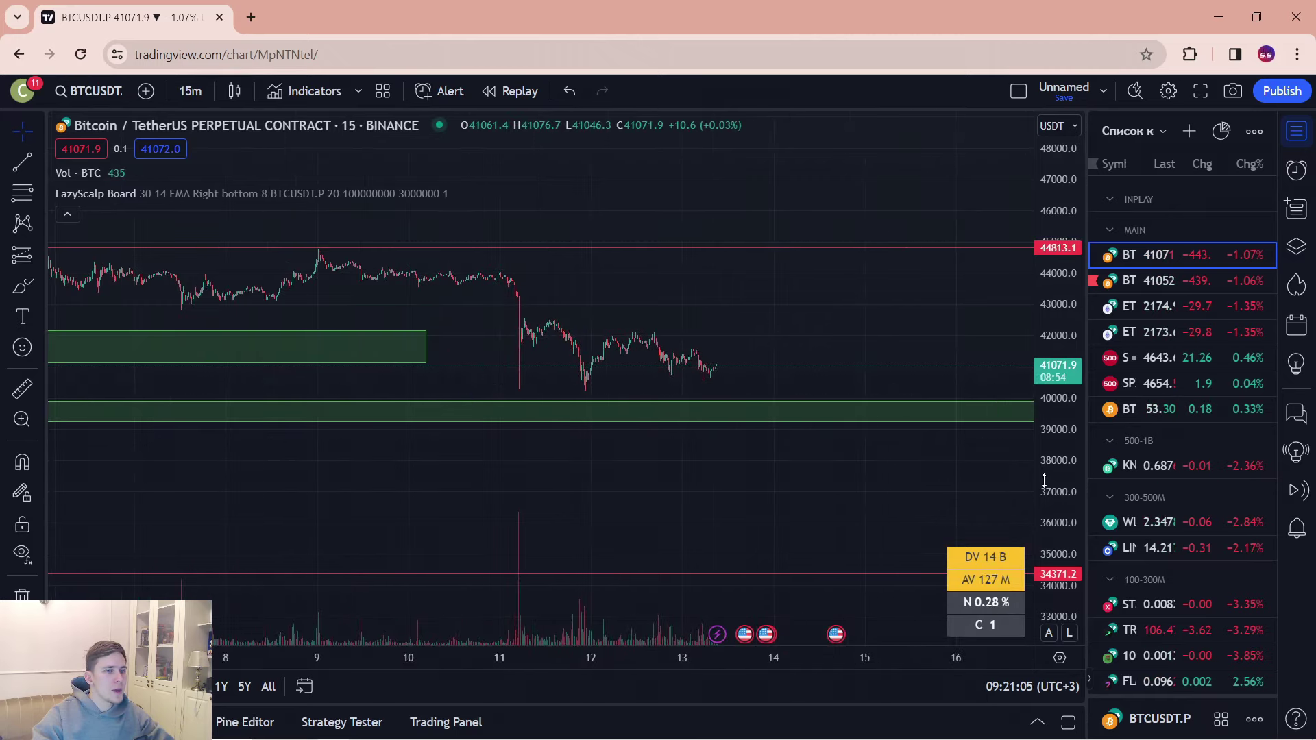
pyautogui.moveTo(1043, 478); pyautogui.dragTo(1045, 386)
pyautogui.moveTo(765, 519); pyautogui.dragTo(674, 541)
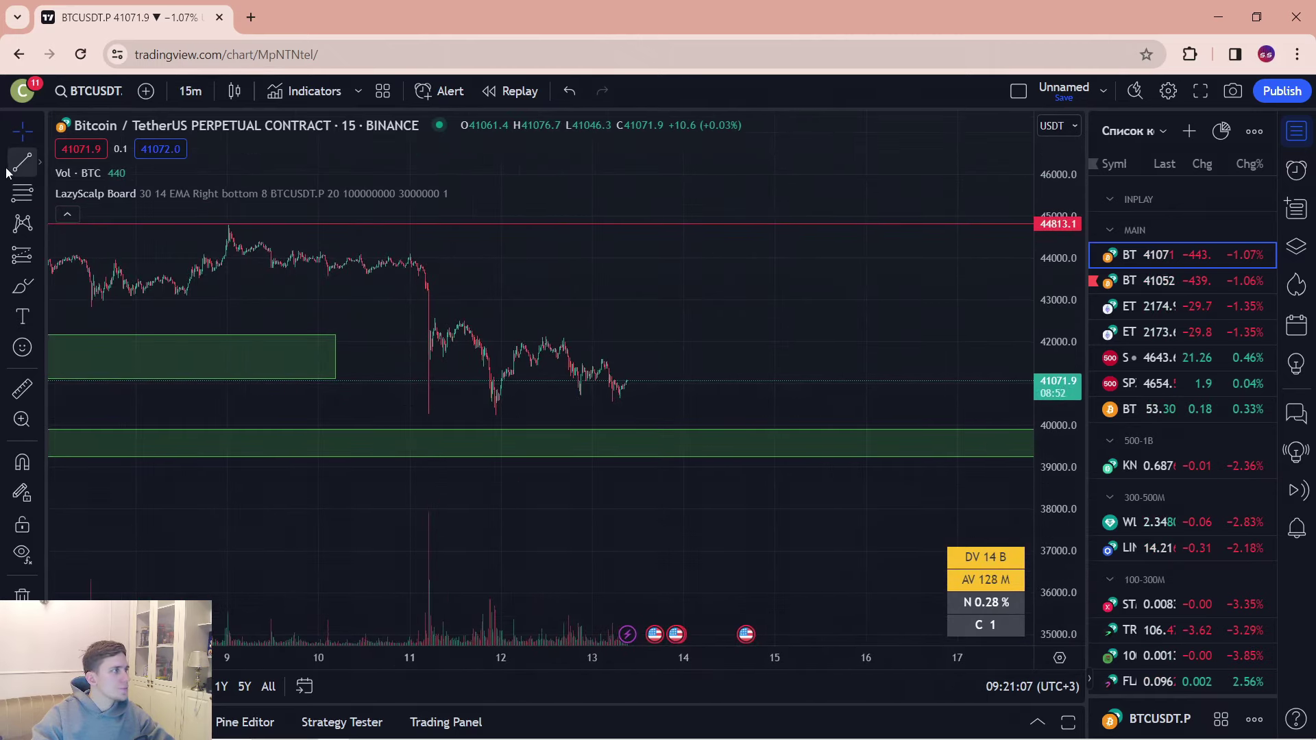
# Step: Draw a horizontal ray at about 40258.9 starting from the low of the 11 December drop
pyautogui.click(41, 160)
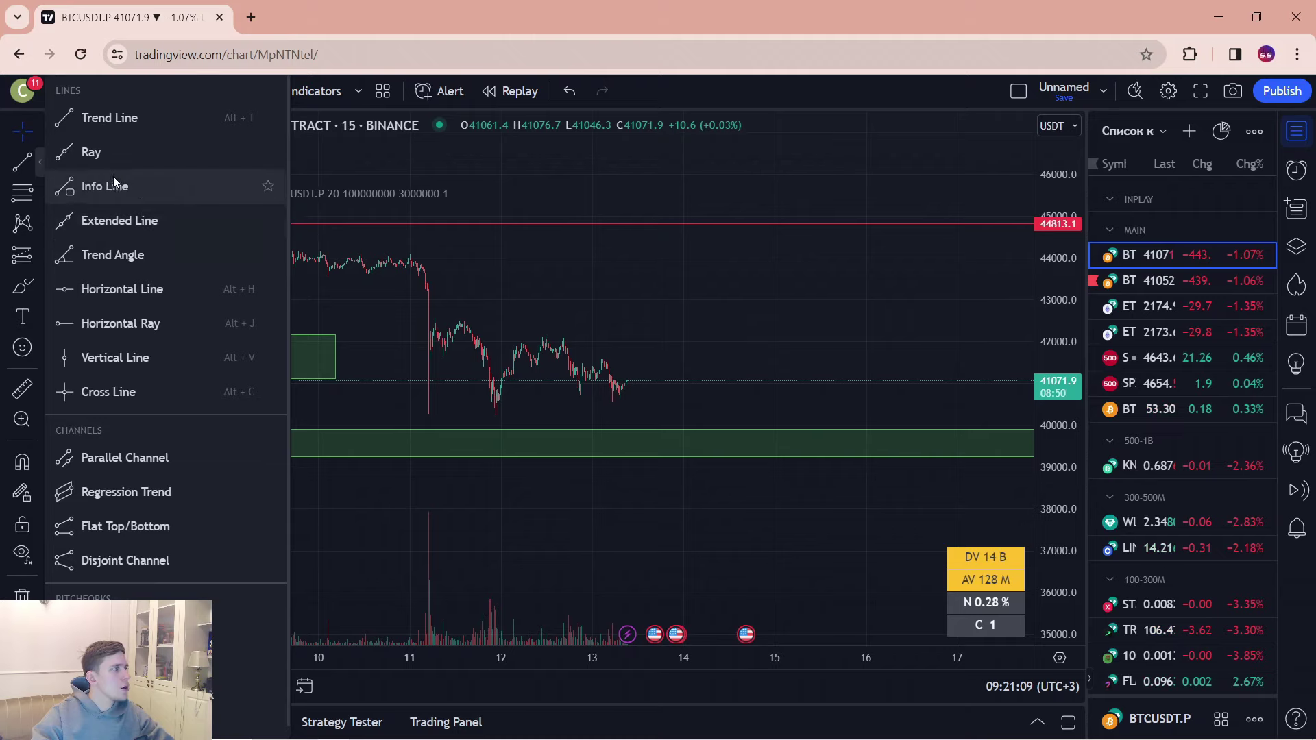
pyautogui.click(116, 298)
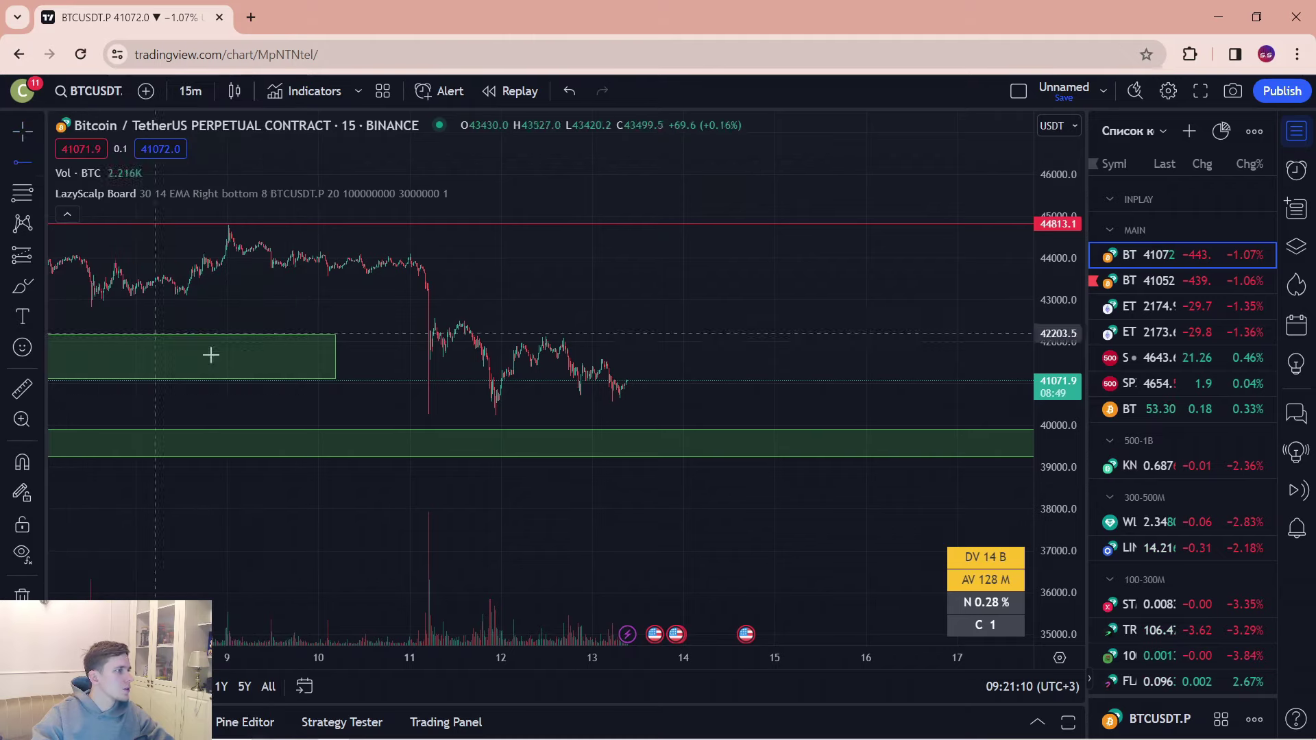
pyautogui.click(431, 414)
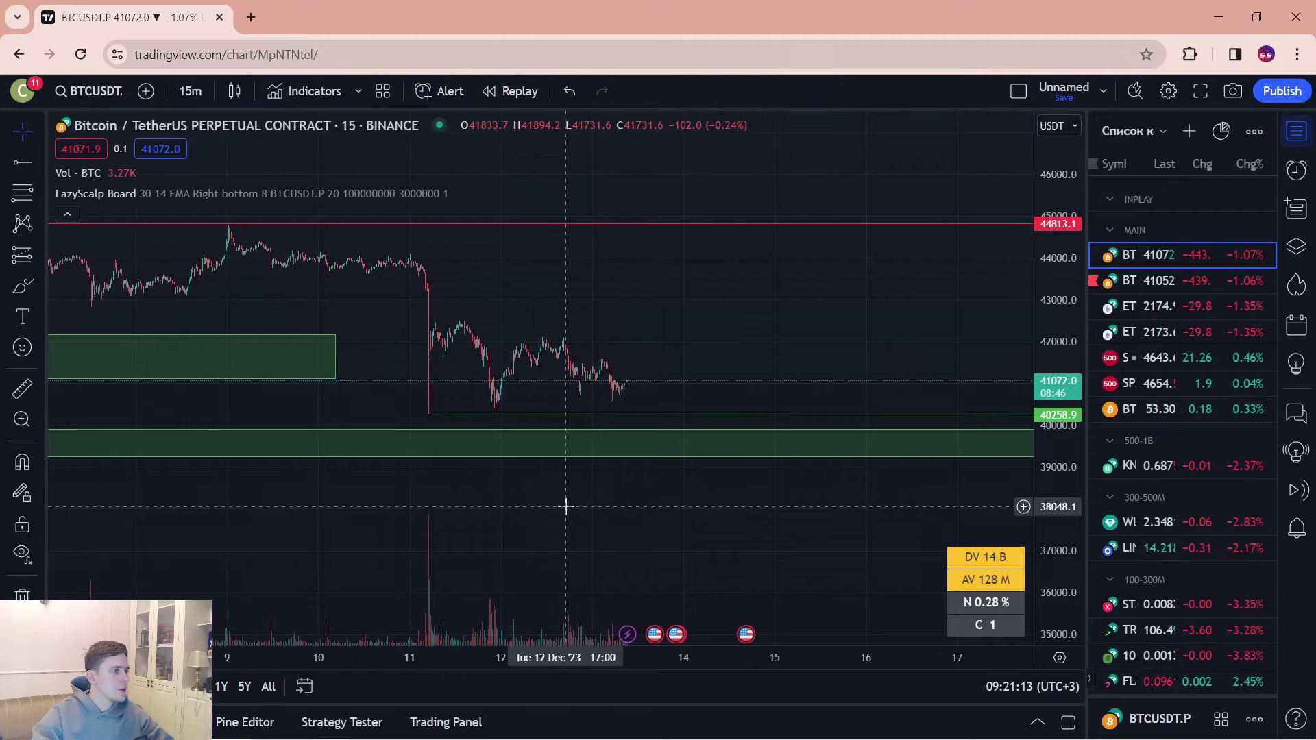
pyautogui.moveTo(584, 508); pyautogui.dragTo(532, 503)
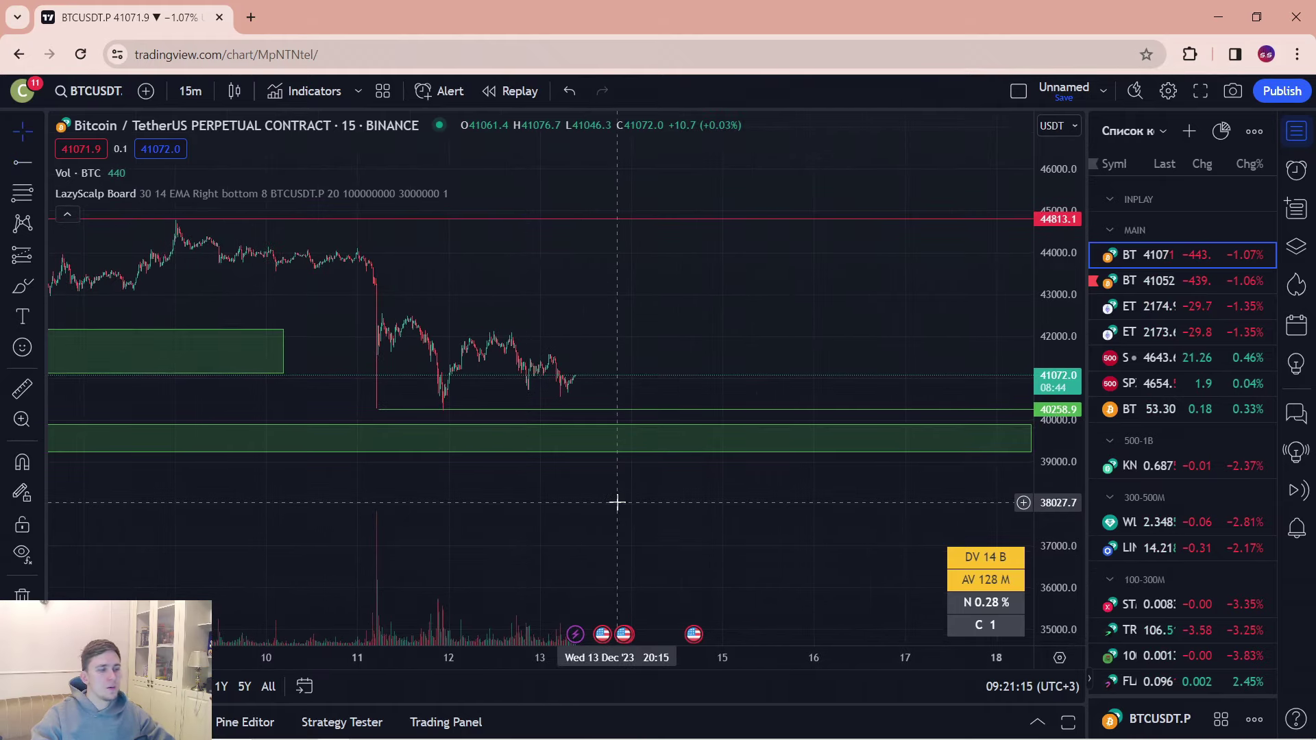
# Step: Capture the chart area and sketch in red the two prior lows and a price path breaking the green line into the lower zone
pyautogui.press('Print')
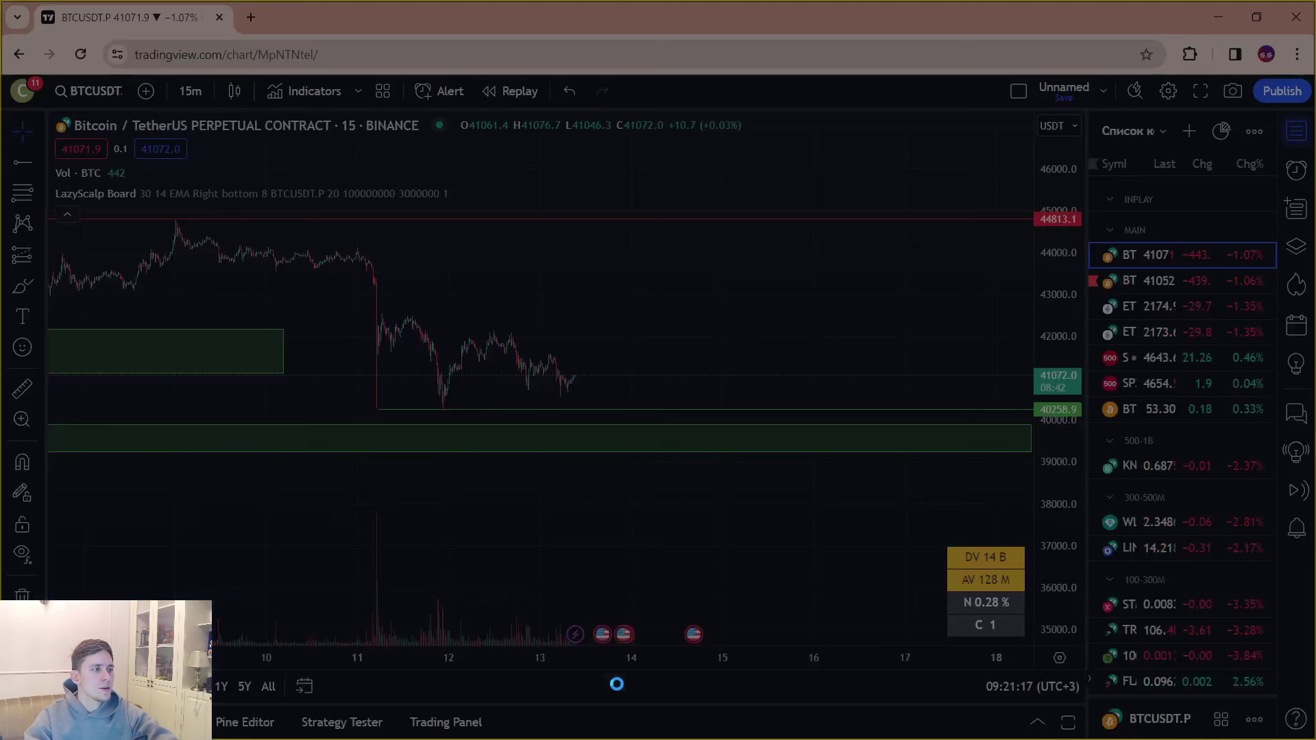
pyautogui.moveTo(48, 114); pyautogui.dragTo(1084, 643)
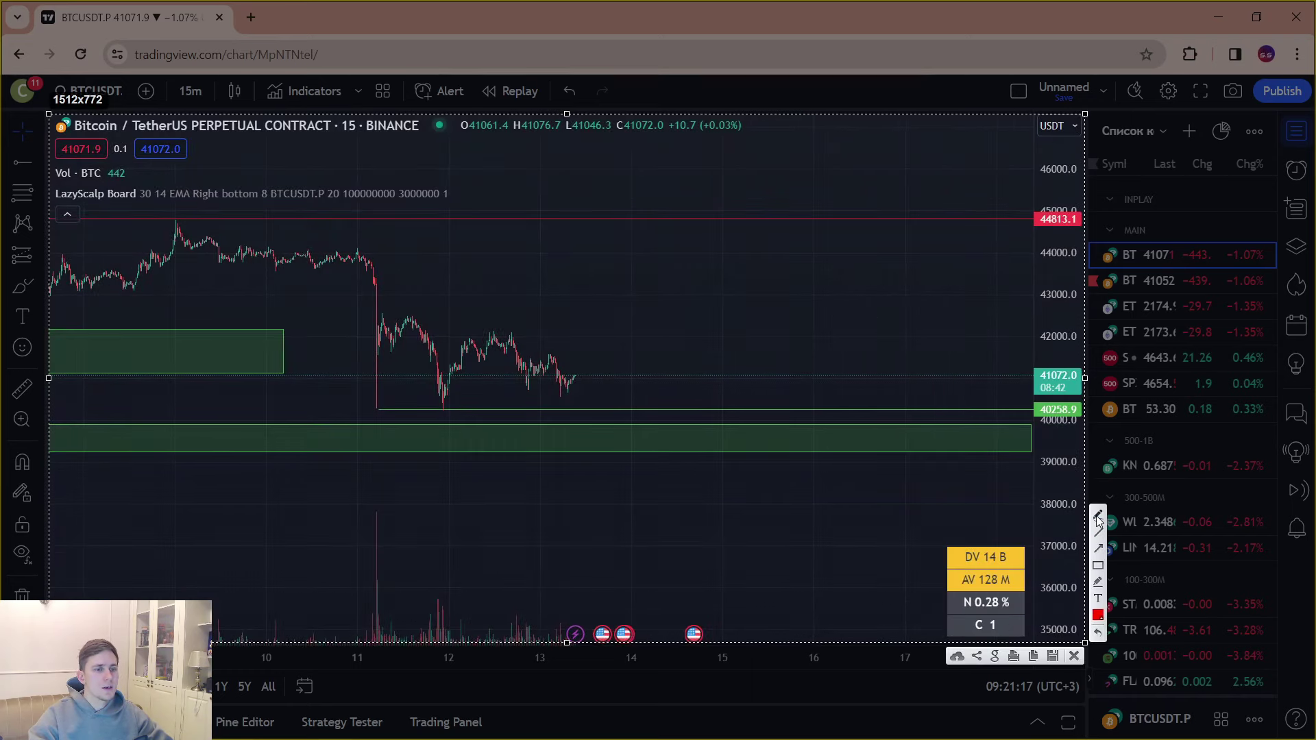
pyautogui.moveTo(578, 376); pyautogui.dragTo(629, 410)
pyautogui.moveTo(440, 414); pyautogui.dragTo(377, 411)
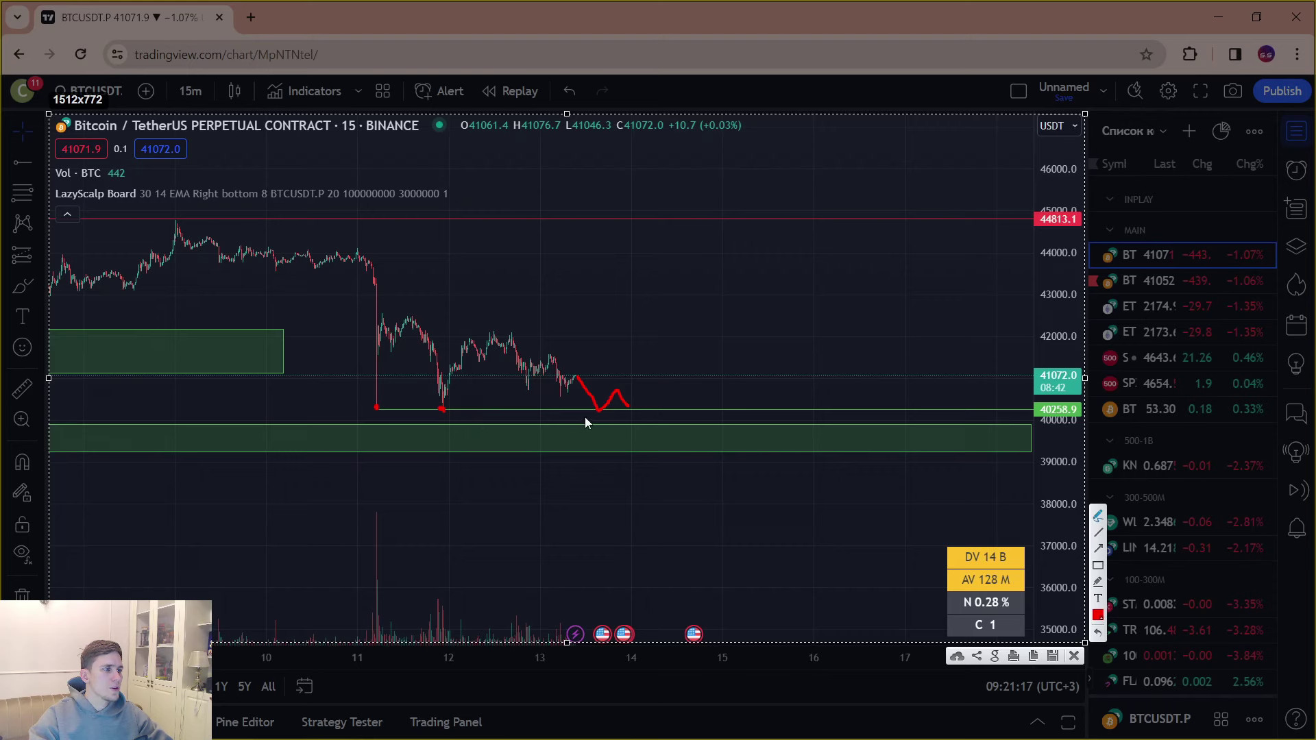
pyautogui.moveTo(598, 410); pyautogui.dragTo(626, 445)
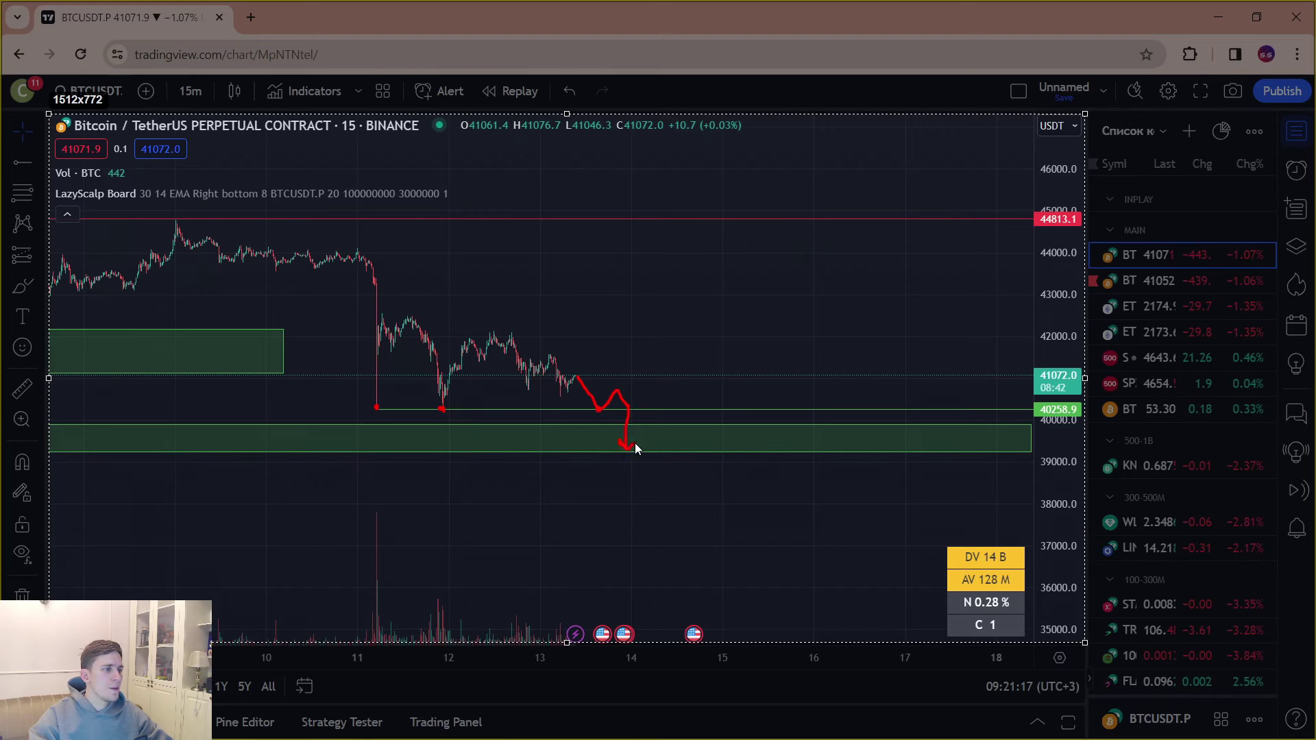
pyautogui.moveTo(622, 444); pyautogui.dragTo(621, 442)
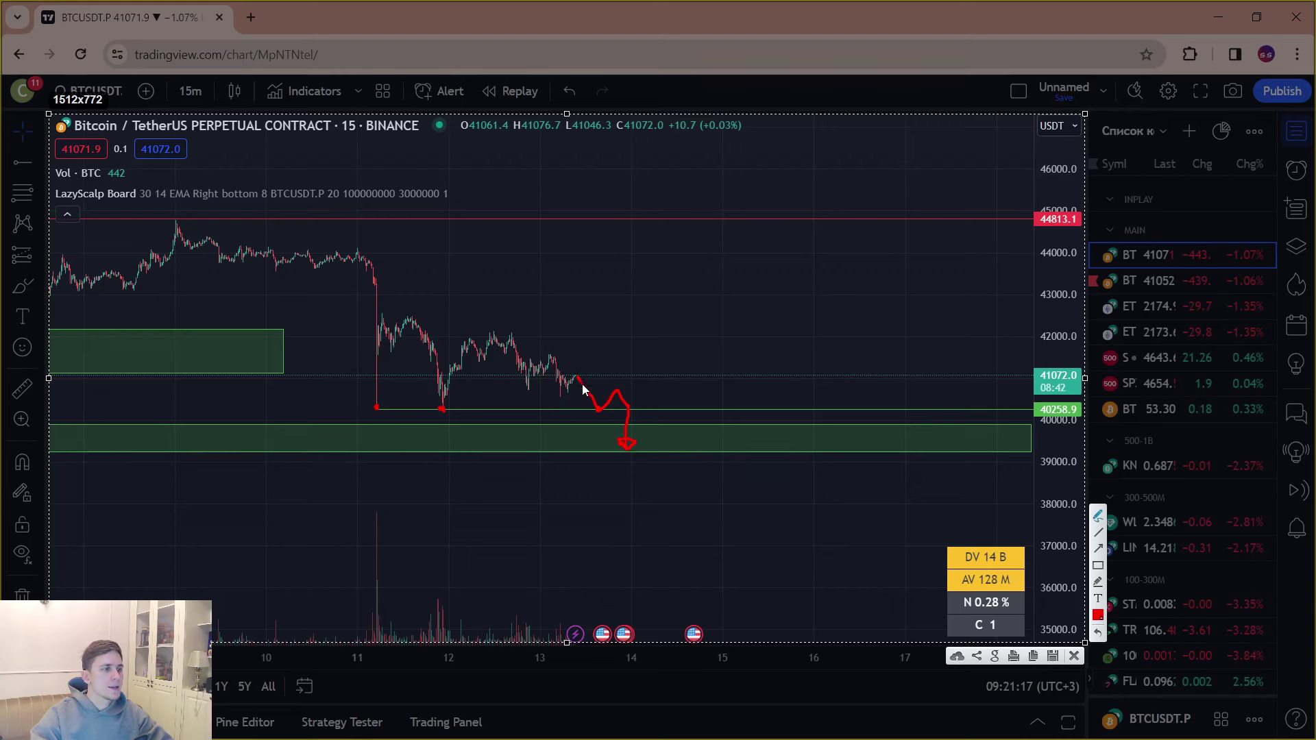
# Step: Circle the price consolidation since 11 December in red and draw a downward-sloping arrow over the volume bars
pyautogui.moveTo(449, 408); pyautogui.dragTo(443, 400)
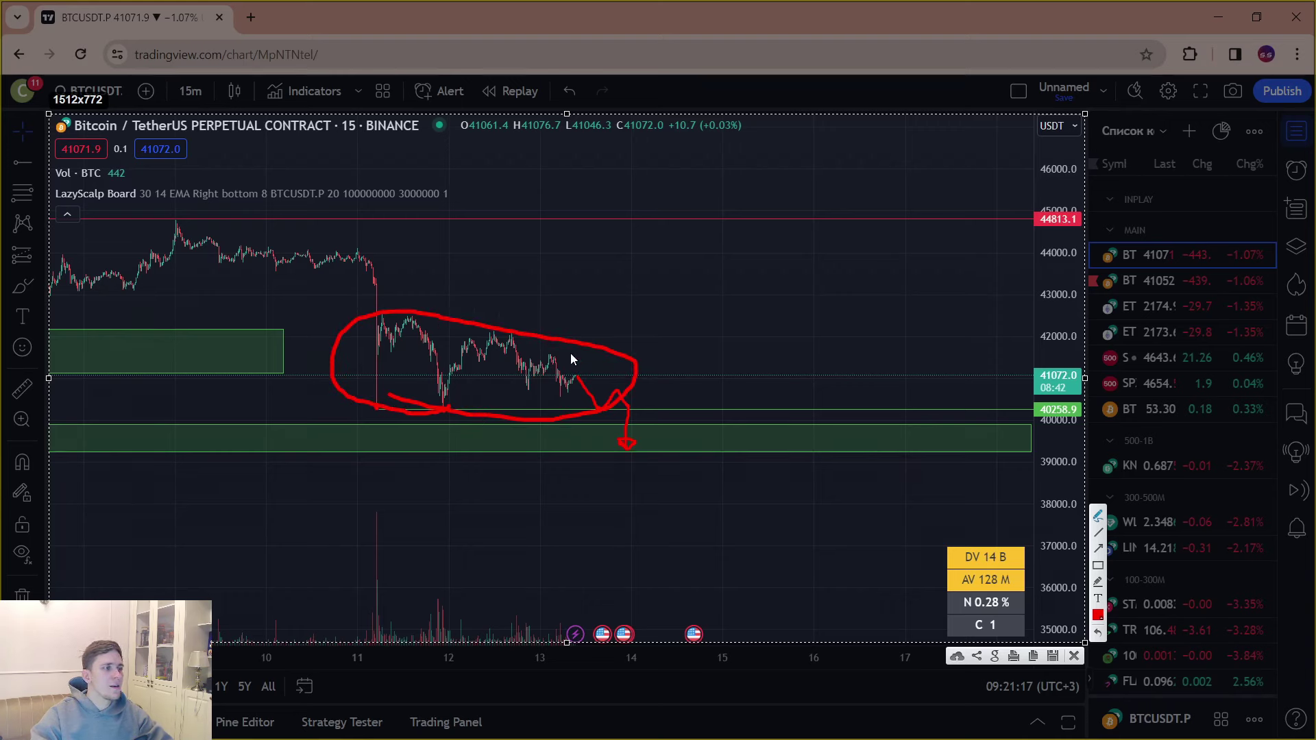
pyautogui.moveTo(453, 590)
pyautogui.mouseDown()
pyautogui.moveTo(520, 612)
pyautogui.moveTo(548, 598)
pyautogui.mouseUp()
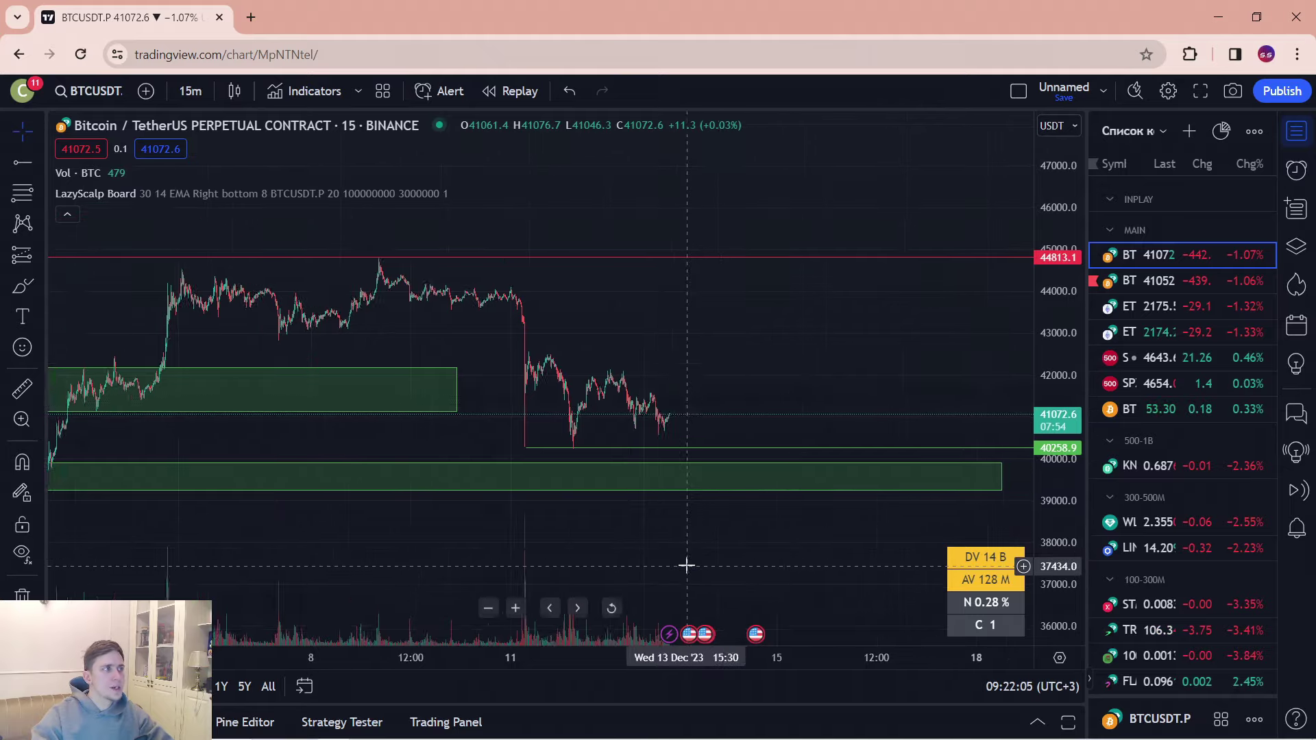
# Step: Switch to the Investing.com economic calendar and examine the 13 December 2023 events, including the US PPI, Fed rate decision and FOMC entries
pyautogui.scroll(3, 686, 566)
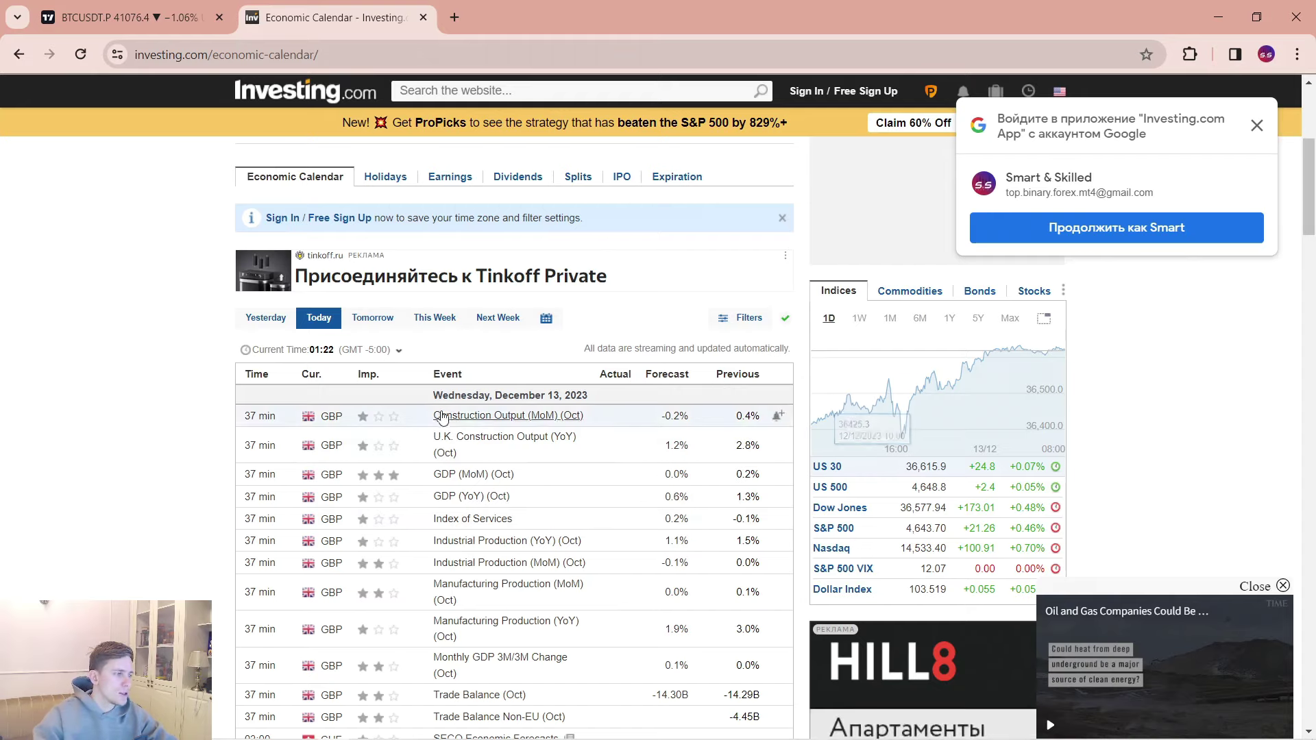
pyautogui.scroll(-6, 460, 404)
pyautogui.scroll(-7, 459, 404)
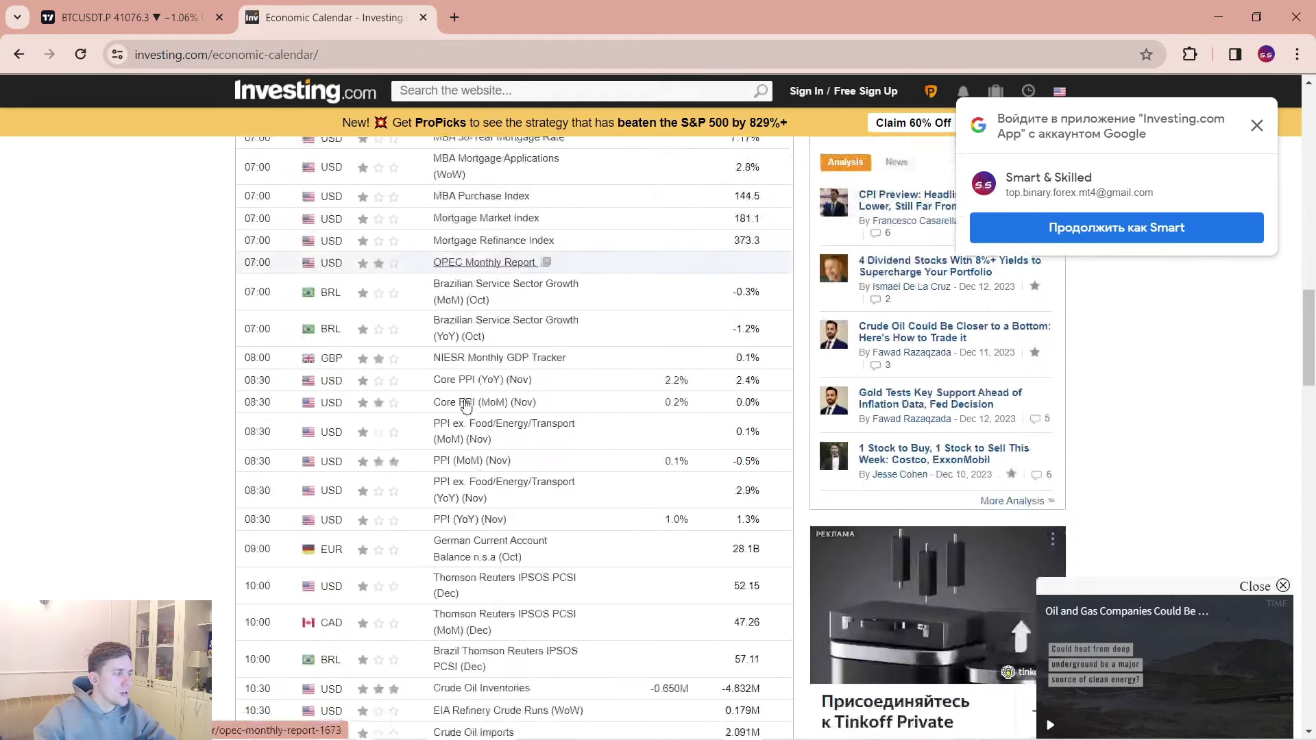
pyautogui.scroll(-7, 492, 409)
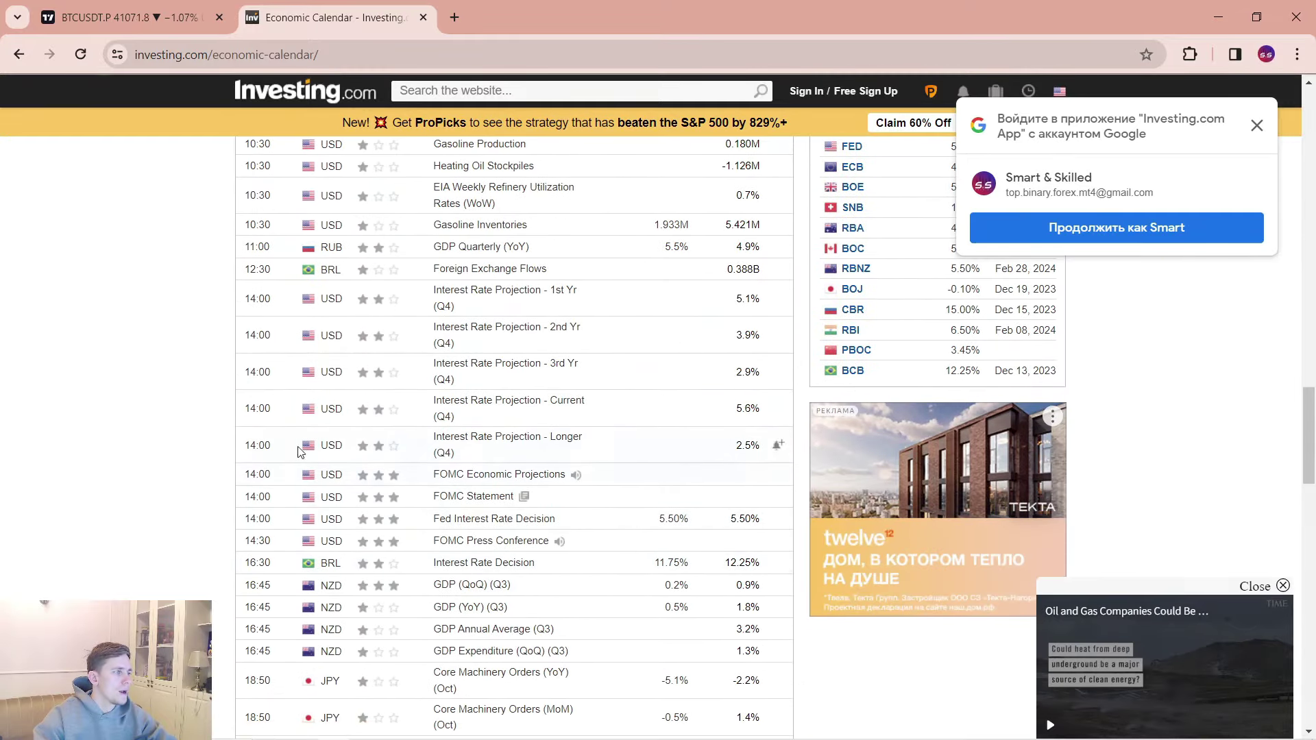
pyautogui.scroll(-1, 449, 550)
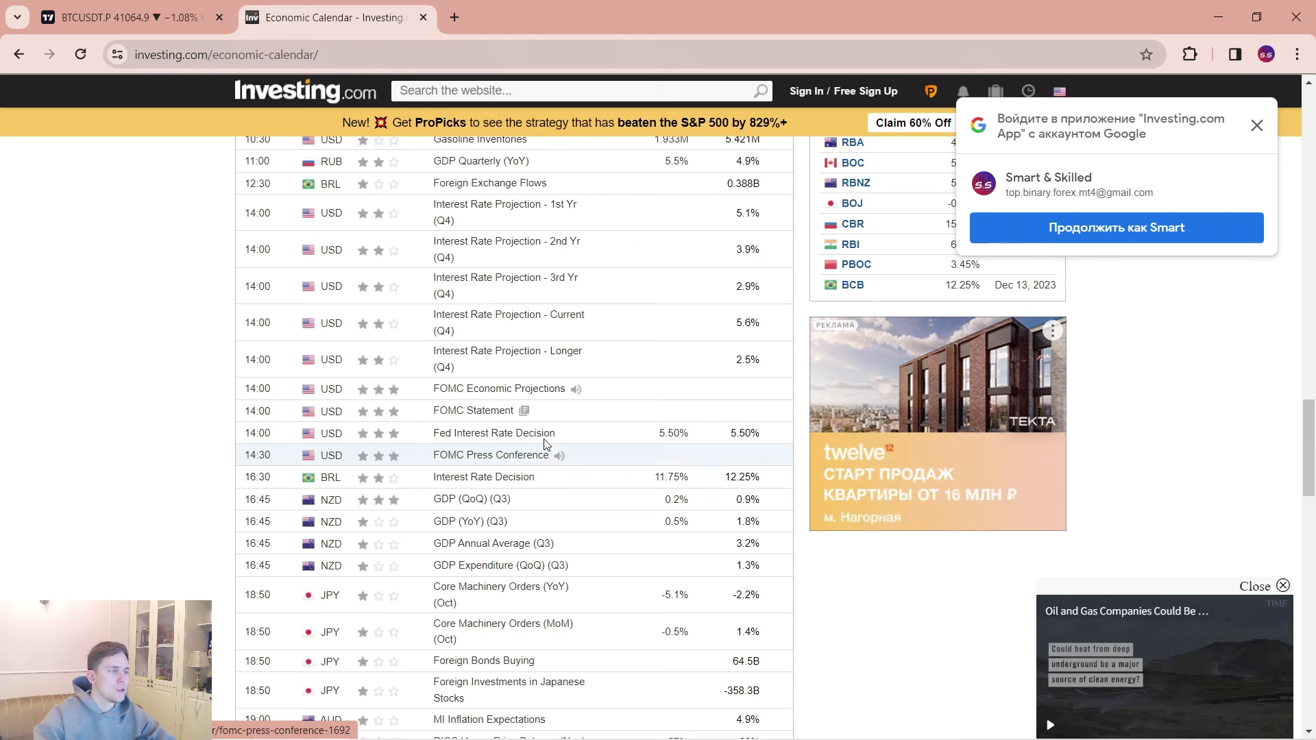
pyautogui.scroll(1, 508, 379)
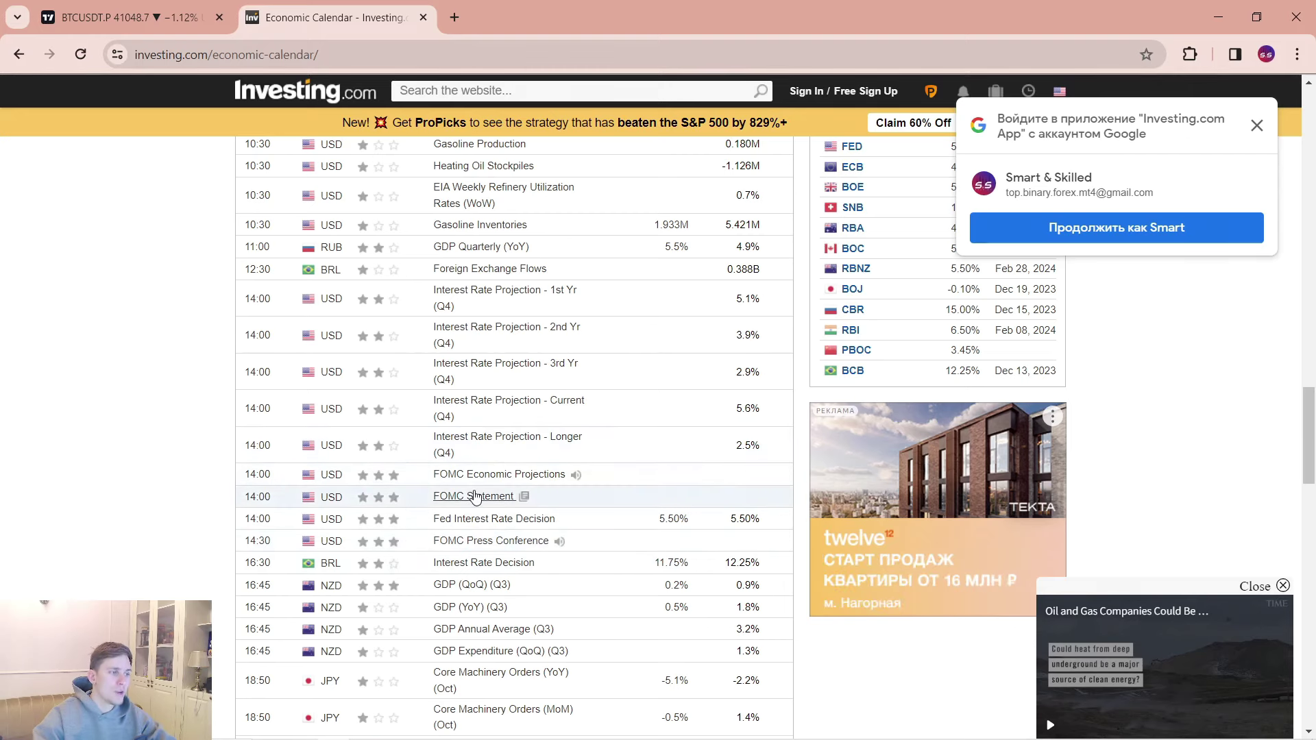
pyautogui.scroll(20, 475, 497)
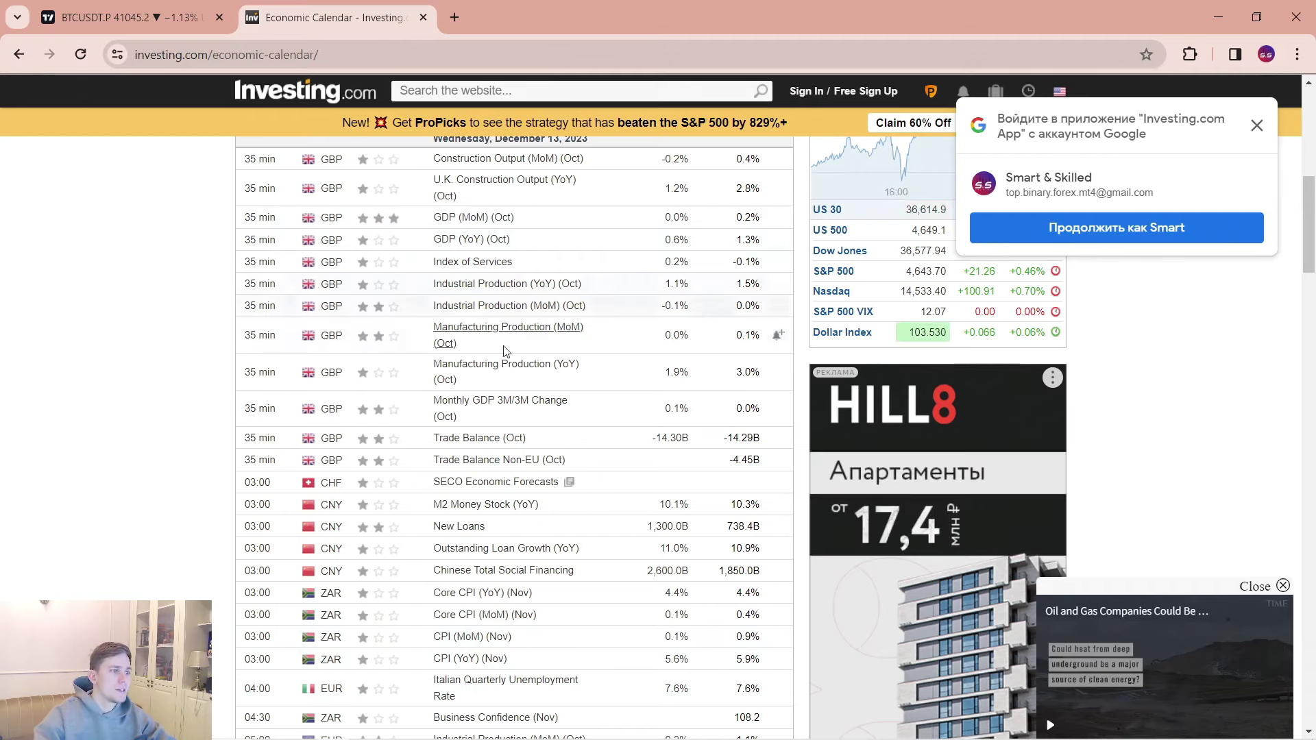
pyautogui.scroll(-14, 449, 336)
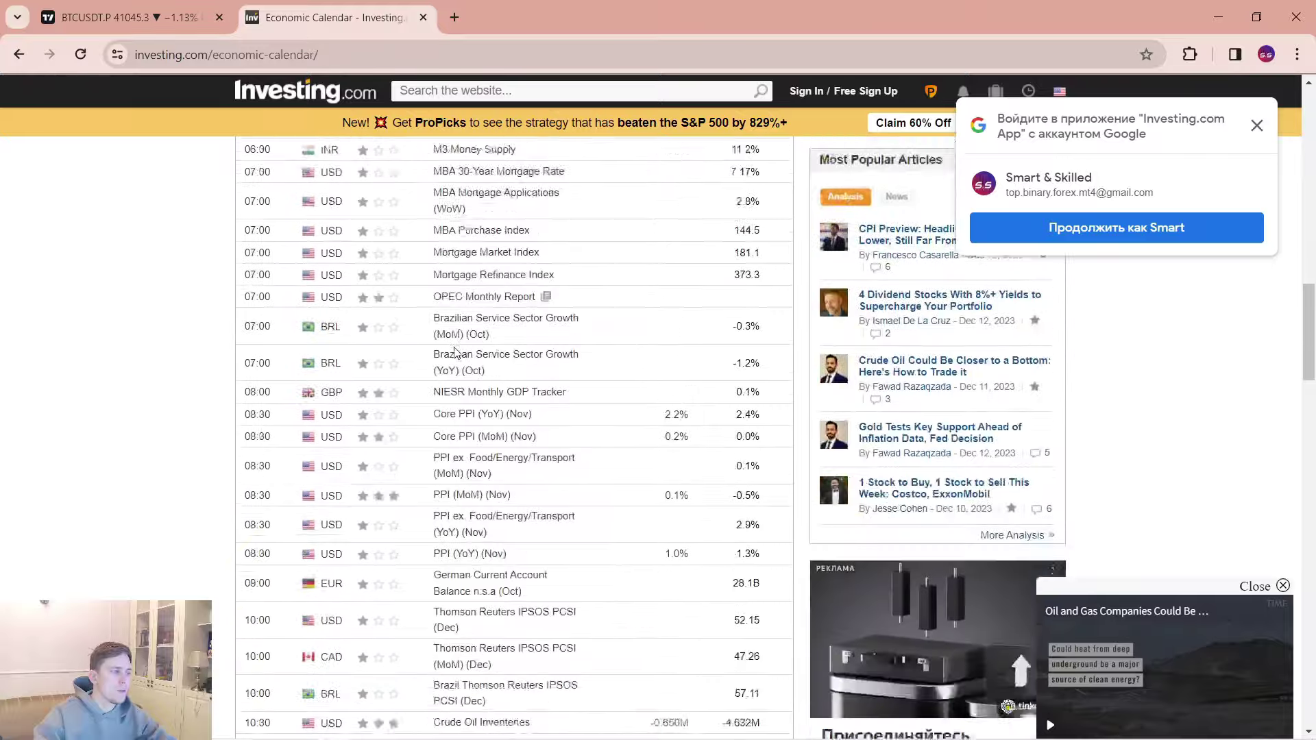
pyautogui.scroll(6, 412, 617)
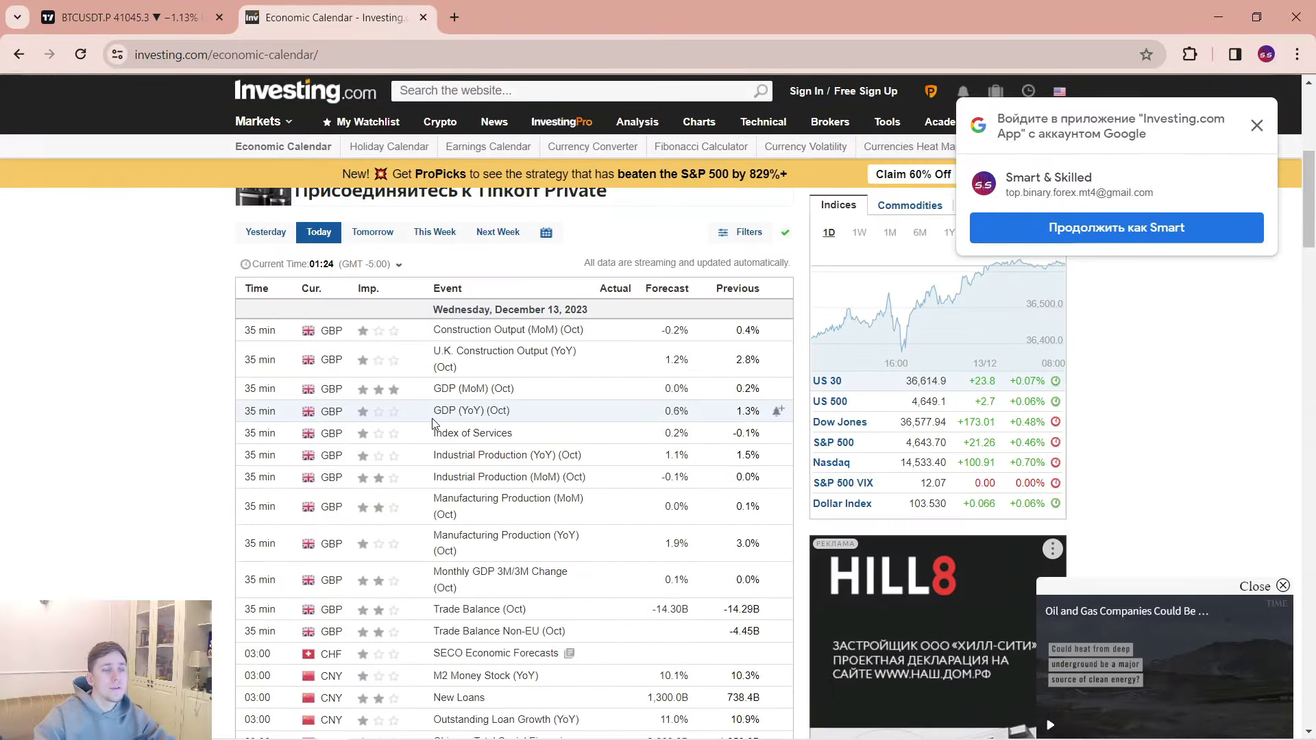
pyautogui.scroll(-4, 434, 425)
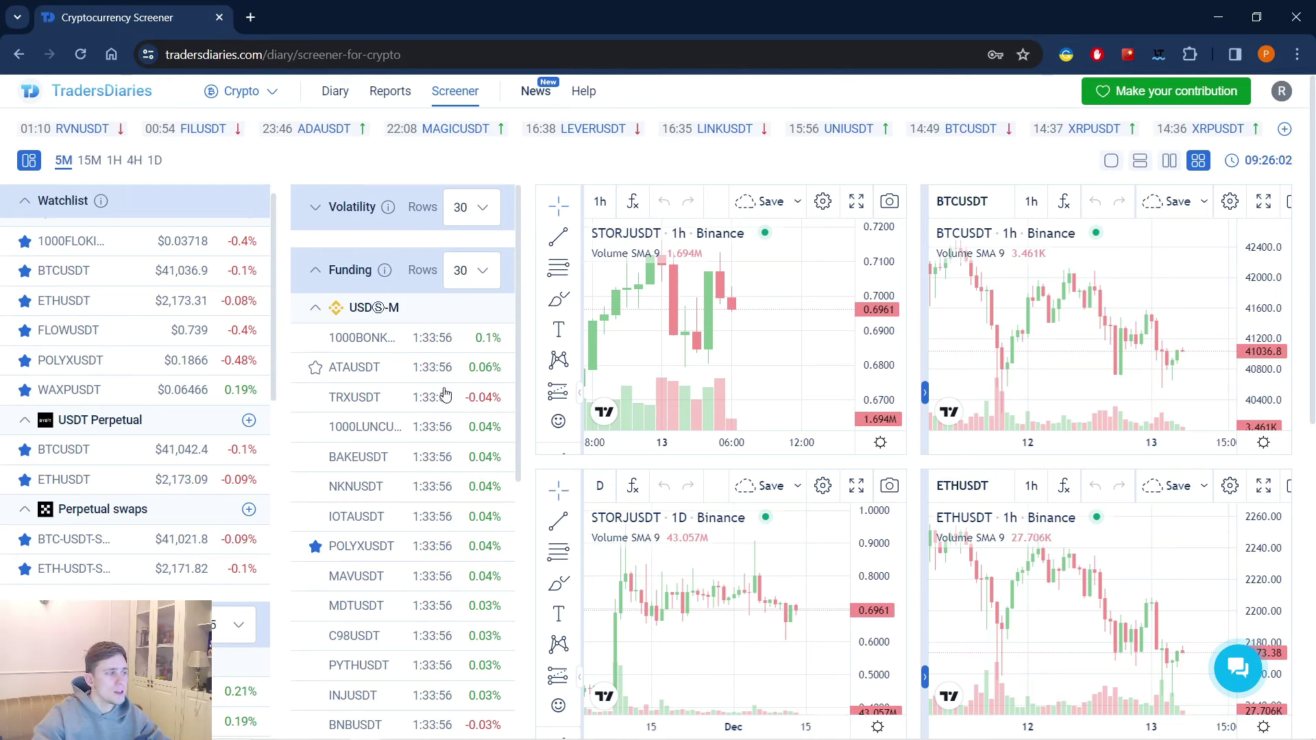
# Step: Switch to the TradersDiaries crypto screener and examine the Funding and Leaders of Growth lists
pyautogui.moveTo(518, 378); pyautogui.dragTo(500, 529)
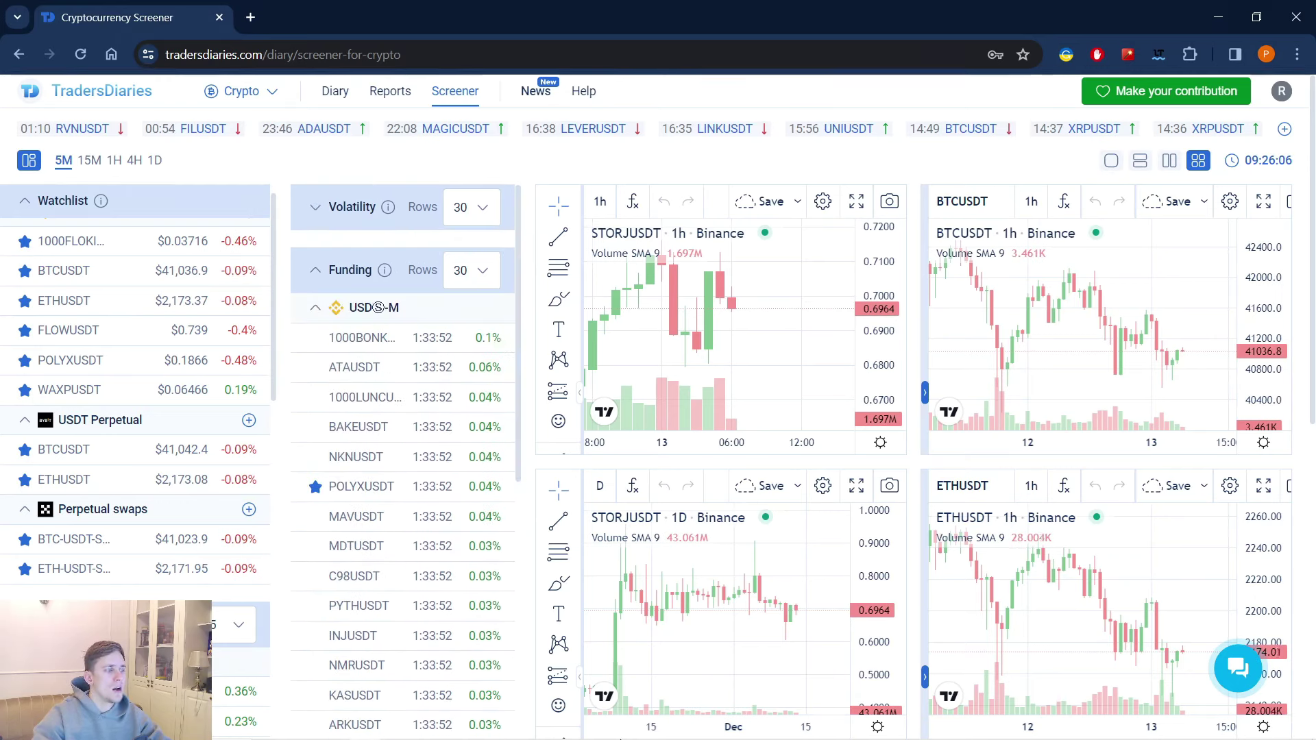
pyautogui.moveTo(461, 734)
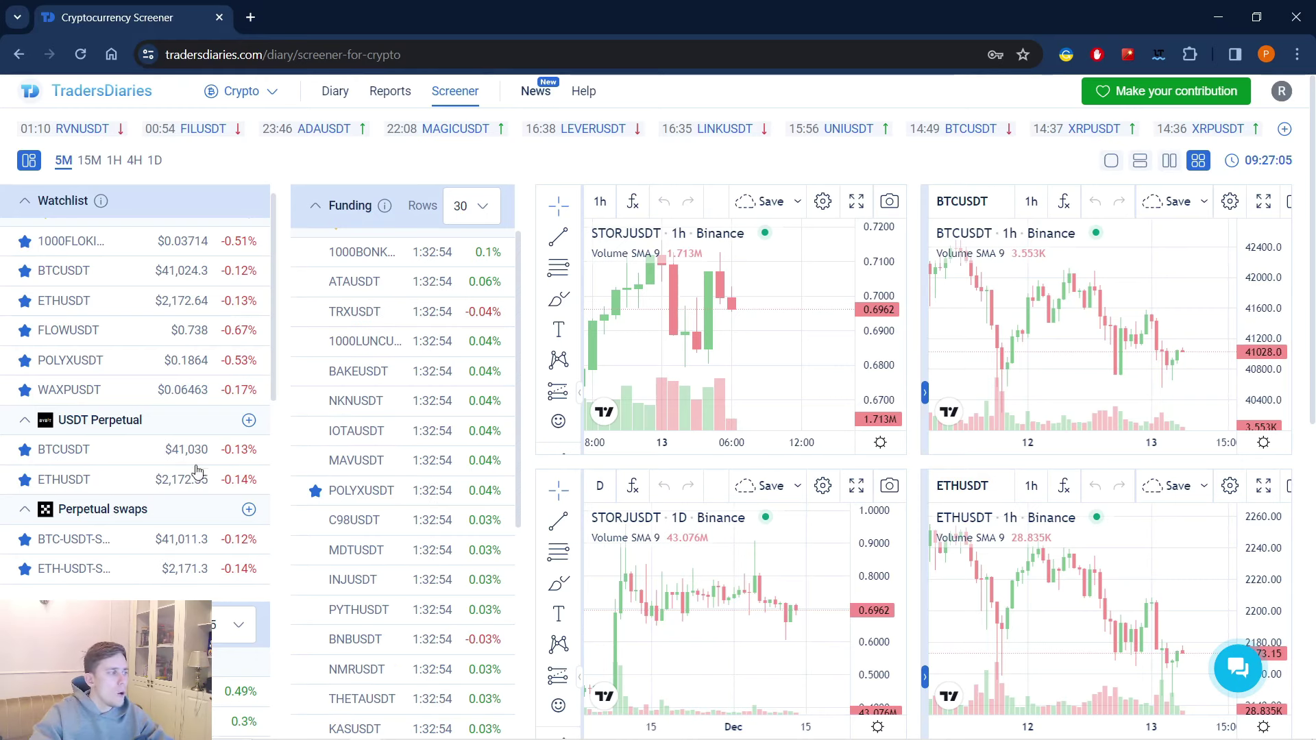
pyautogui.scroll(-2, 203, 466)
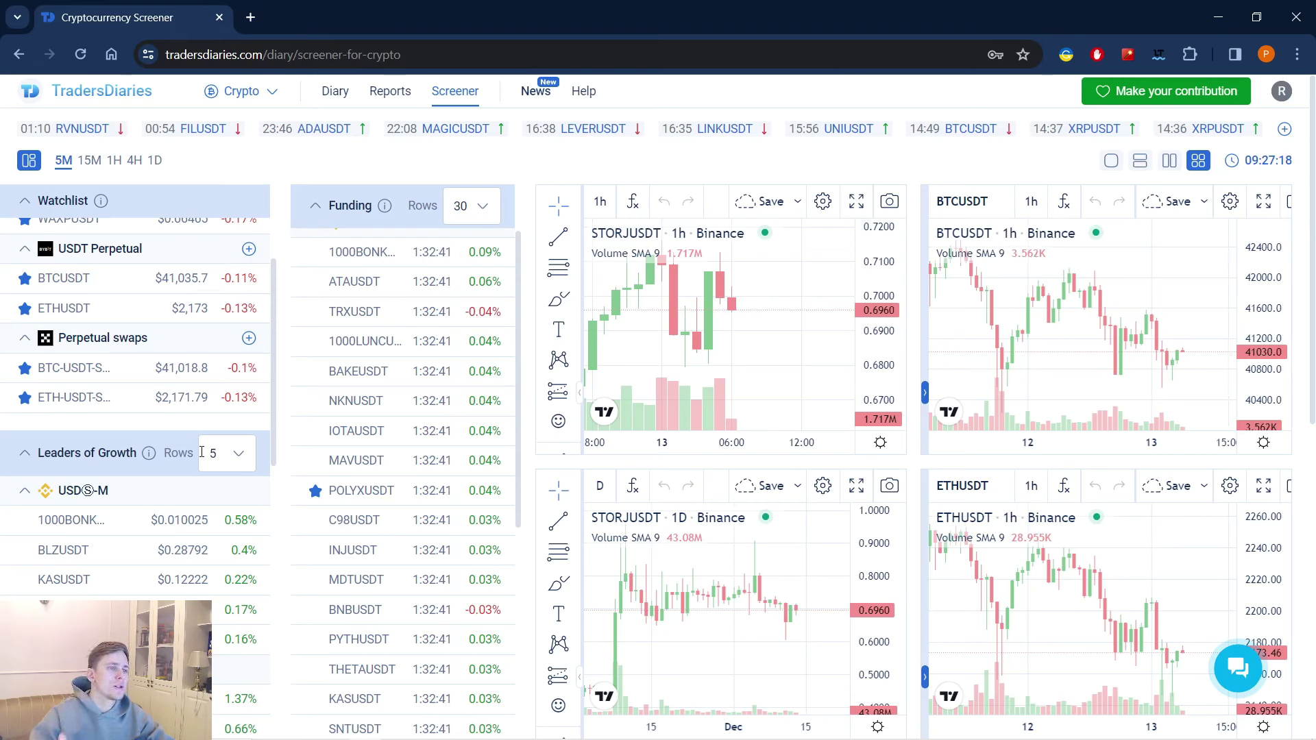
pyautogui.scroll(-4, 141, 429)
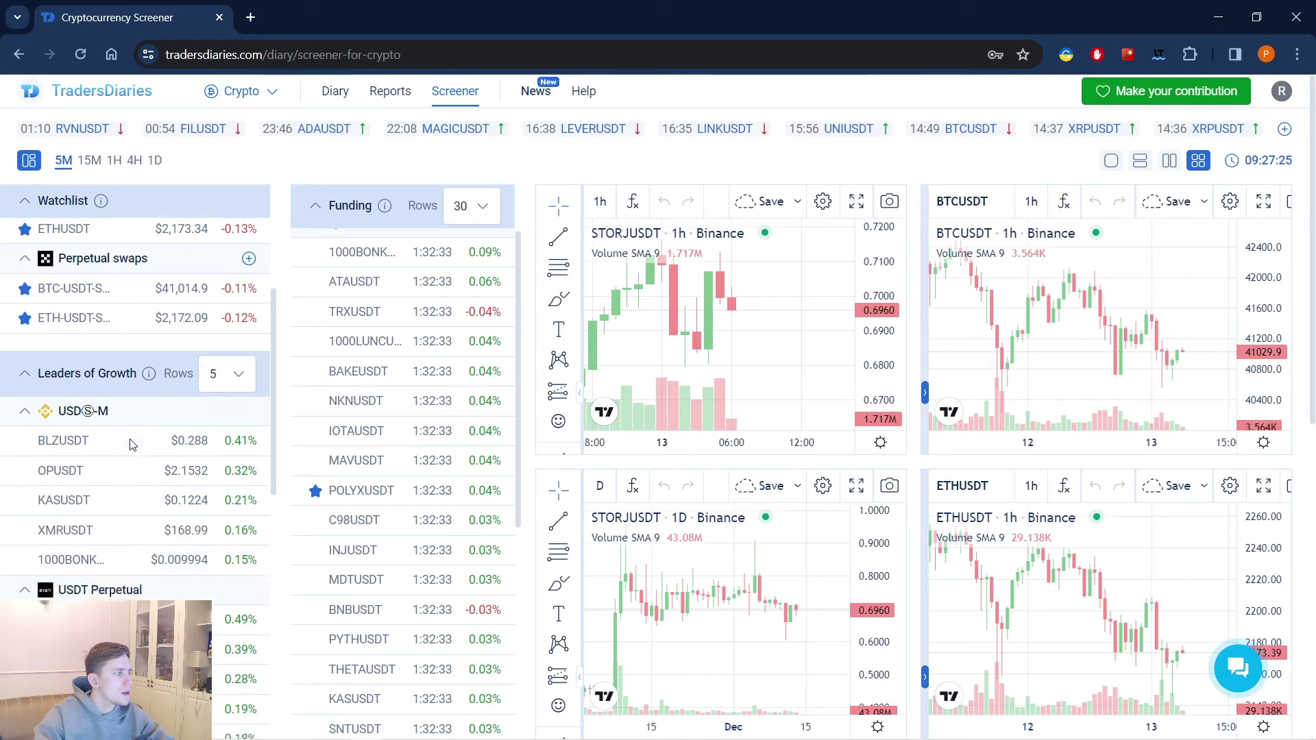
# Step: Set the Leaders of Growth list in the screener to show 15 rows
pyautogui.scroll(3, 137, 329)
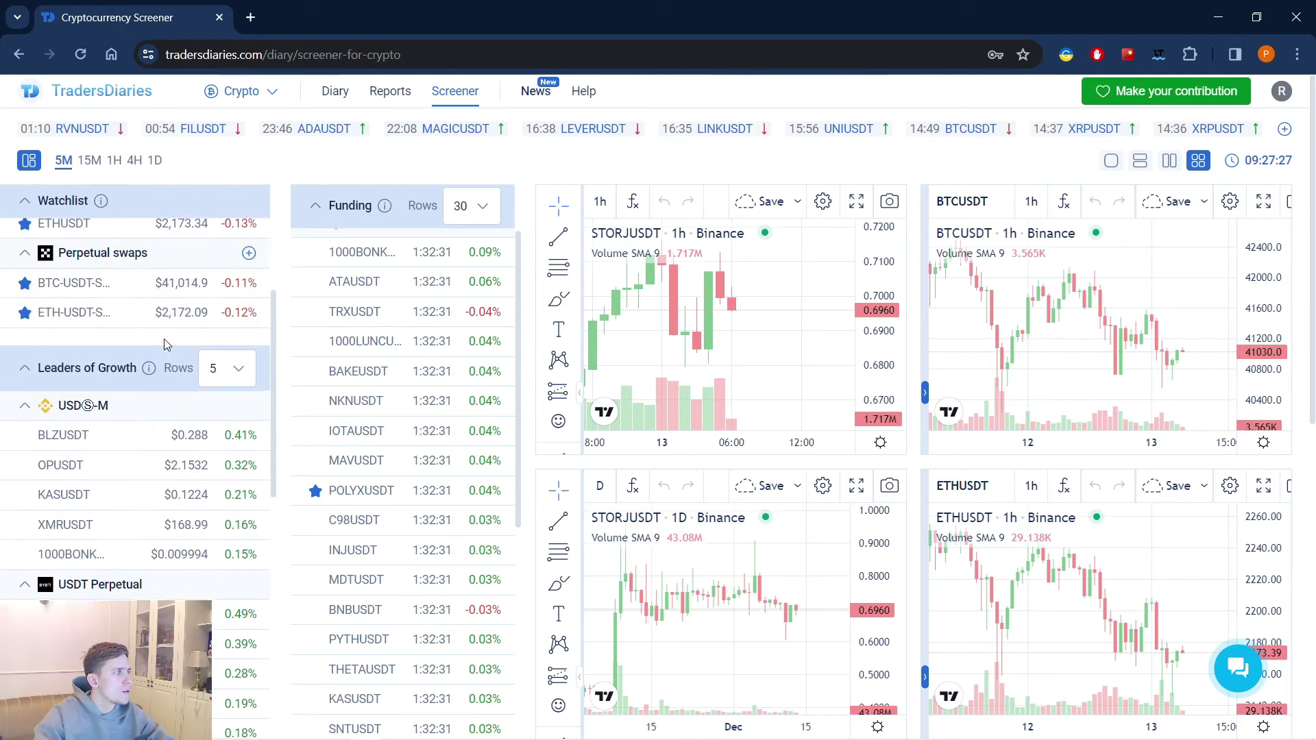
pyautogui.scroll(-3, 163, 338)
pyautogui.click(238, 209)
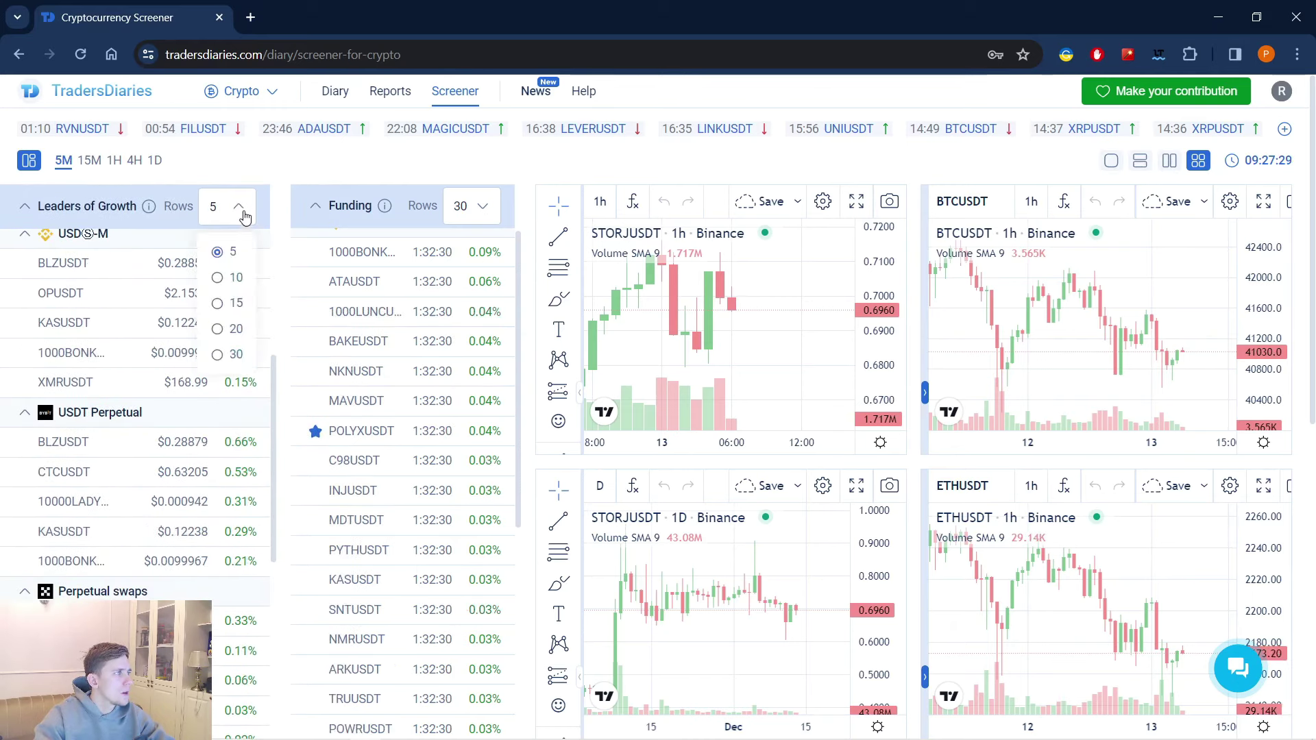
pyautogui.click(229, 309)
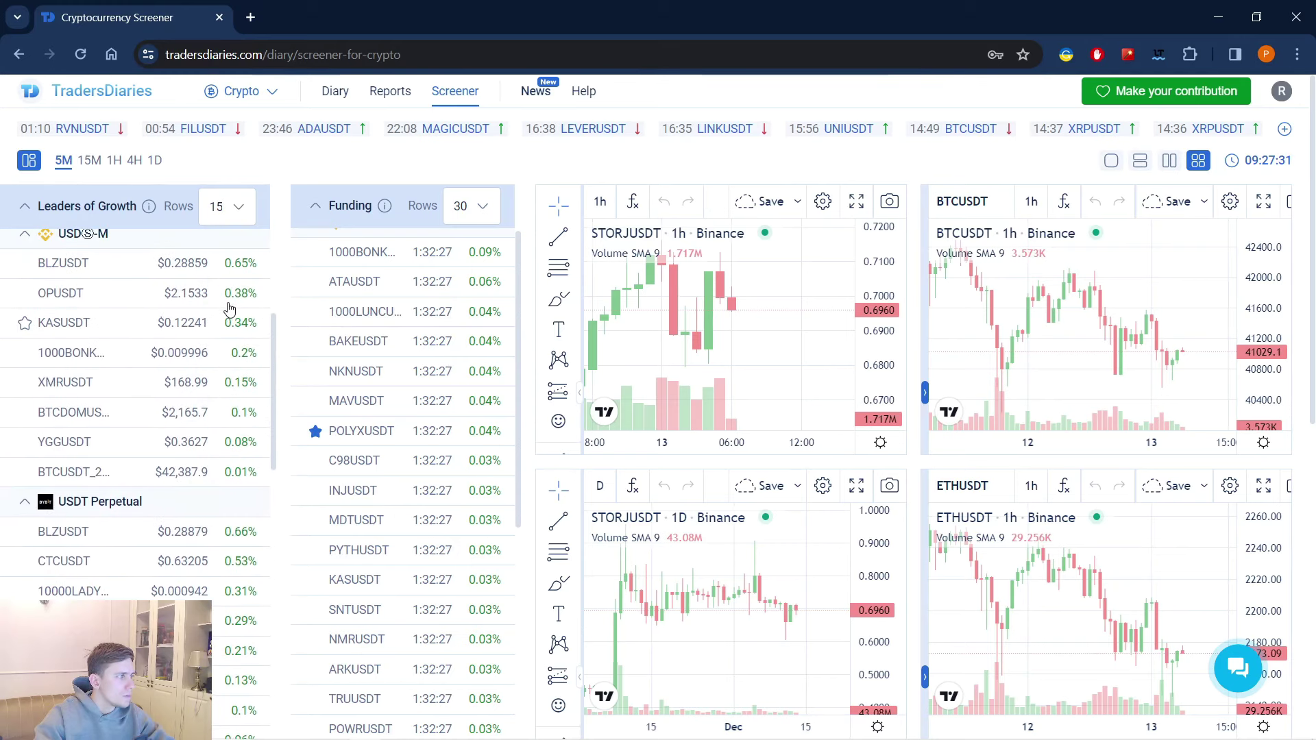
# Step: Examine the Leaders of Growth and Leaders of Fall lists across the USDⓈ-M, USDT Perpetual and Perpetual swaps sections for active coins
pyautogui.scroll(1, 222, 329)
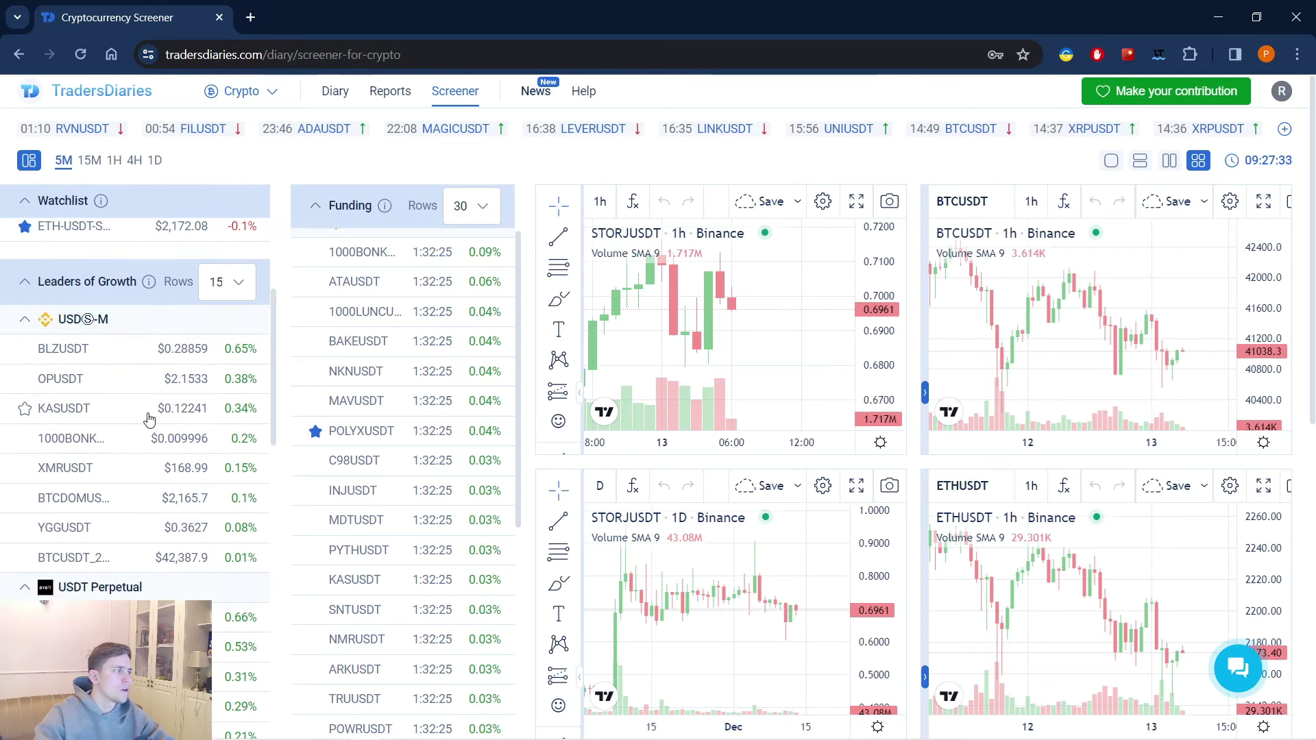
pyautogui.scroll(-12, 164, 412)
pyautogui.scroll(-4, 167, 409)
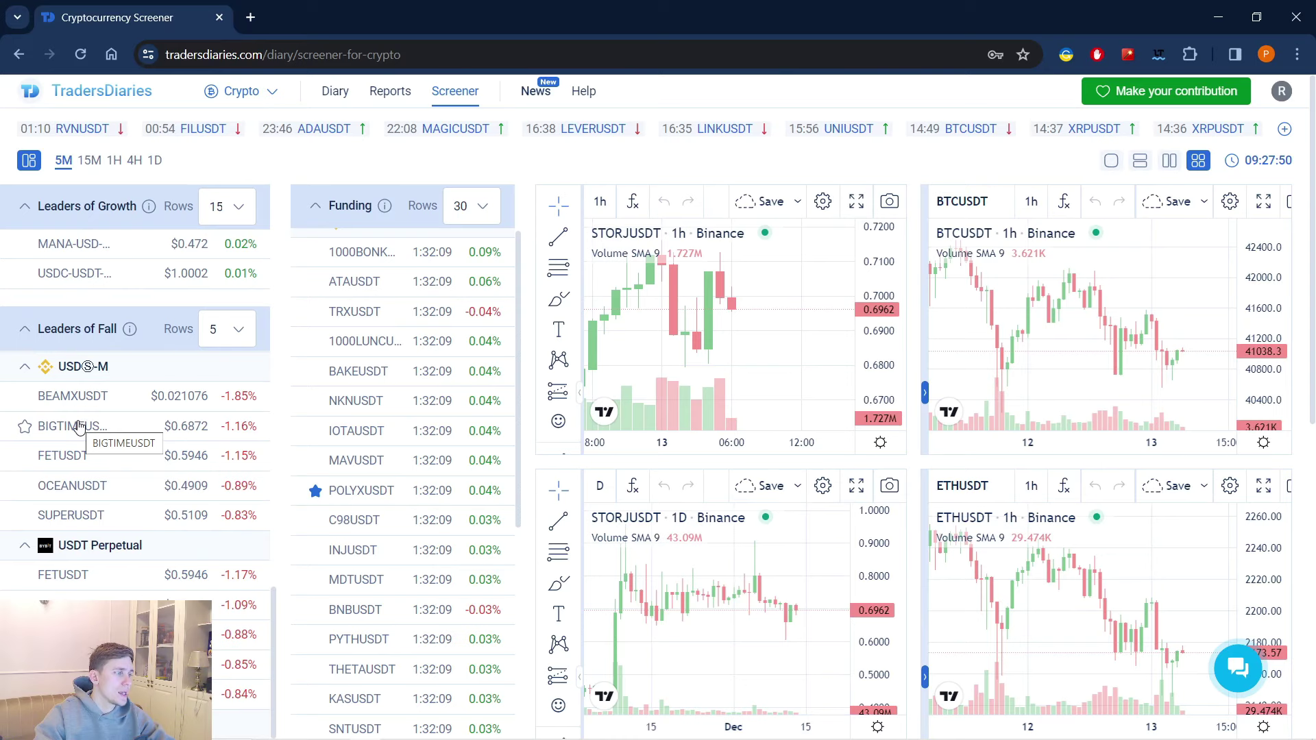
pyautogui.scroll(1, 294, 361)
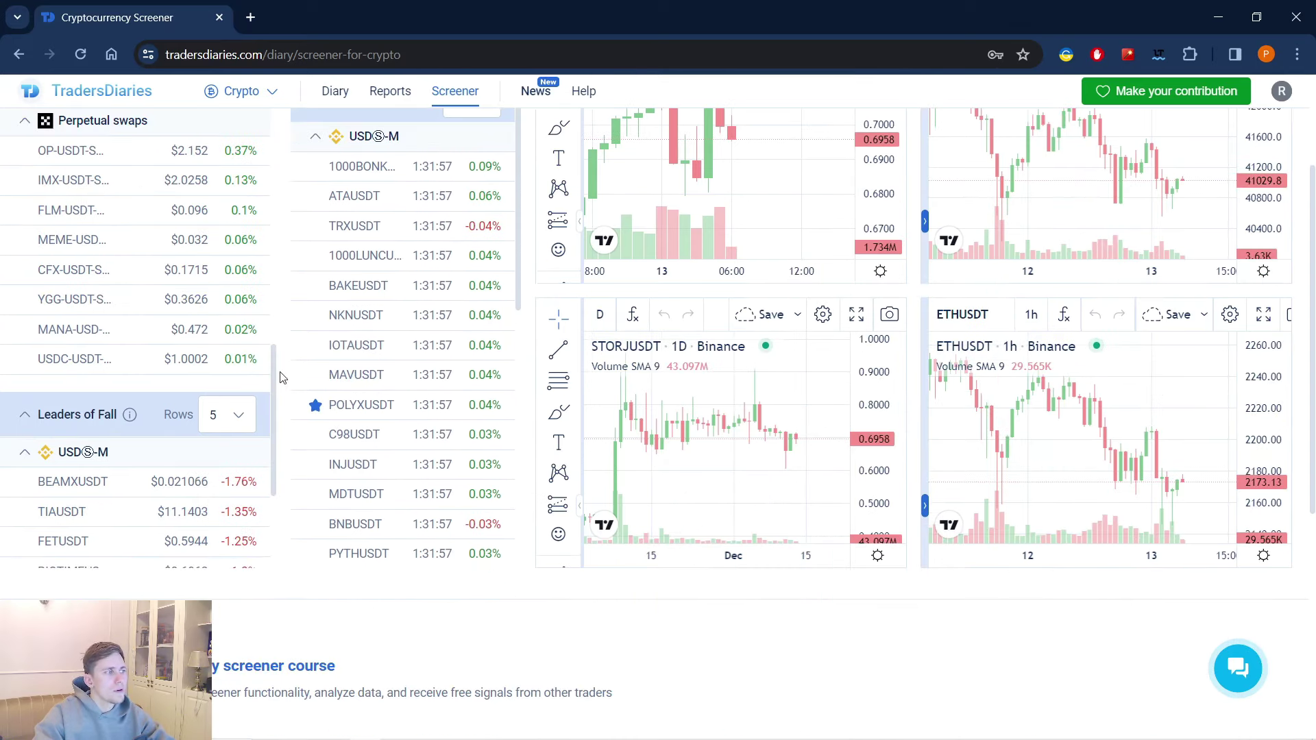
pyautogui.scroll(3, 201, 408)
pyautogui.scroll(4, 201, 409)
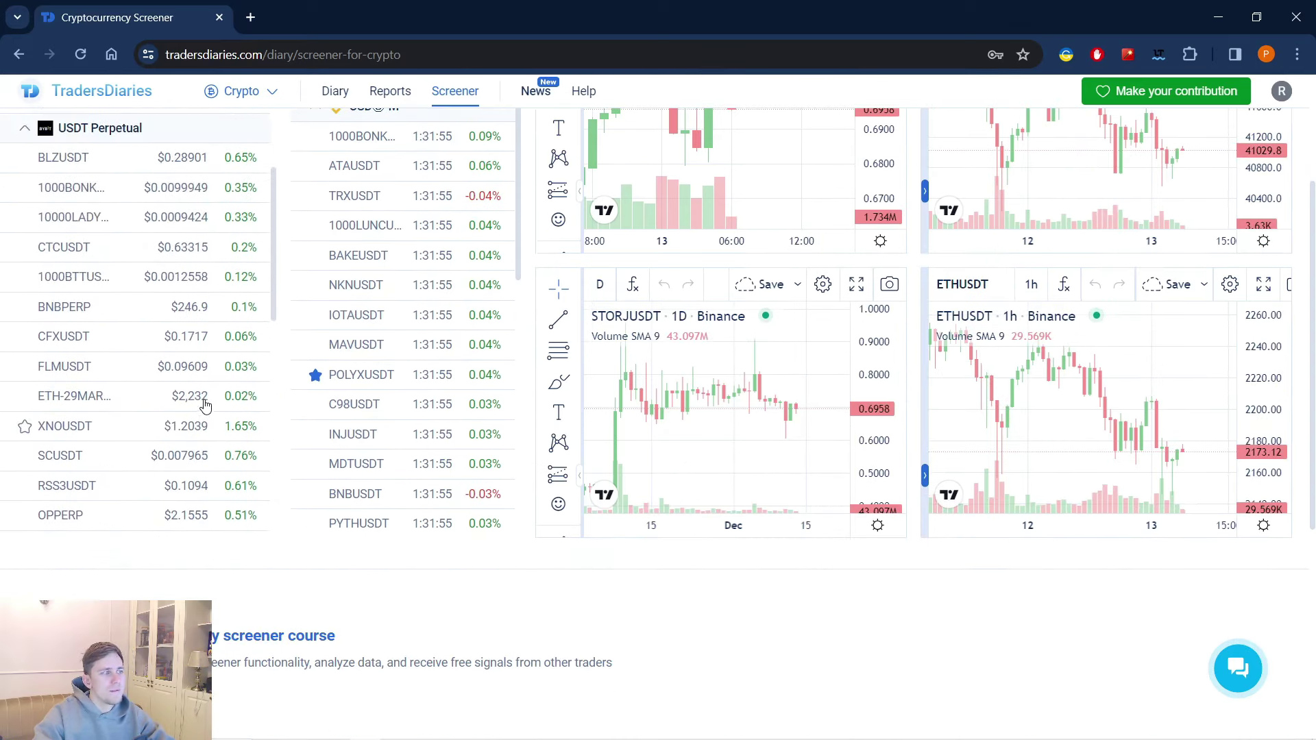
pyautogui.scroll(4, 205, 407)
pyautogui.scroll(-6, 205, 407)
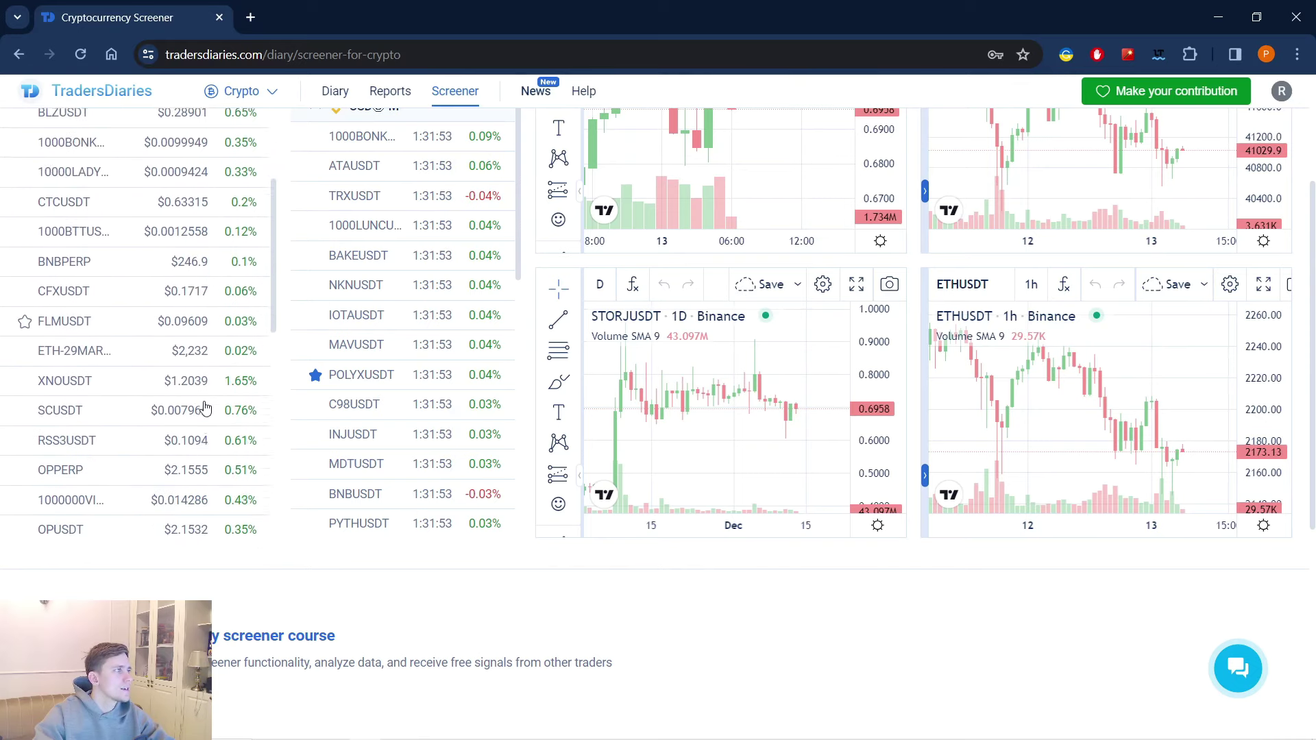
pyautogui.scroll(-8, 205, 407)
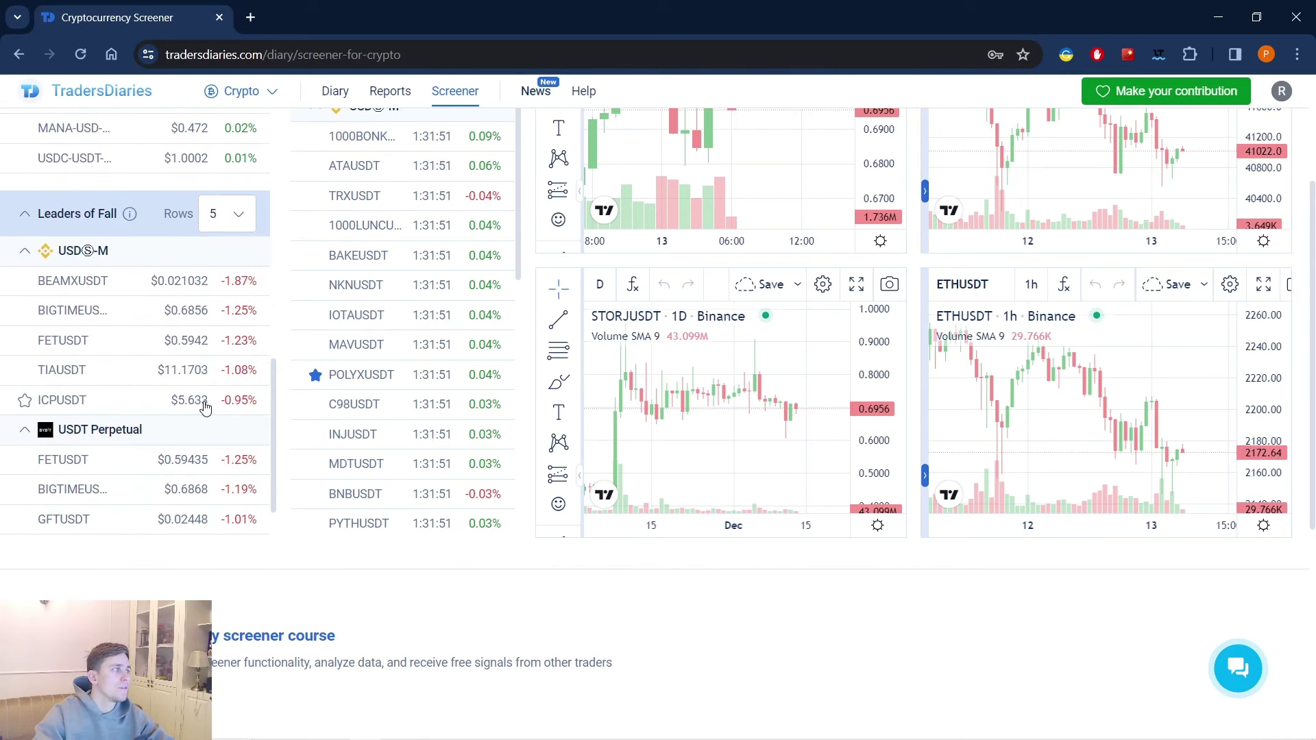
pyautogui.scroll(3, 219, 398)
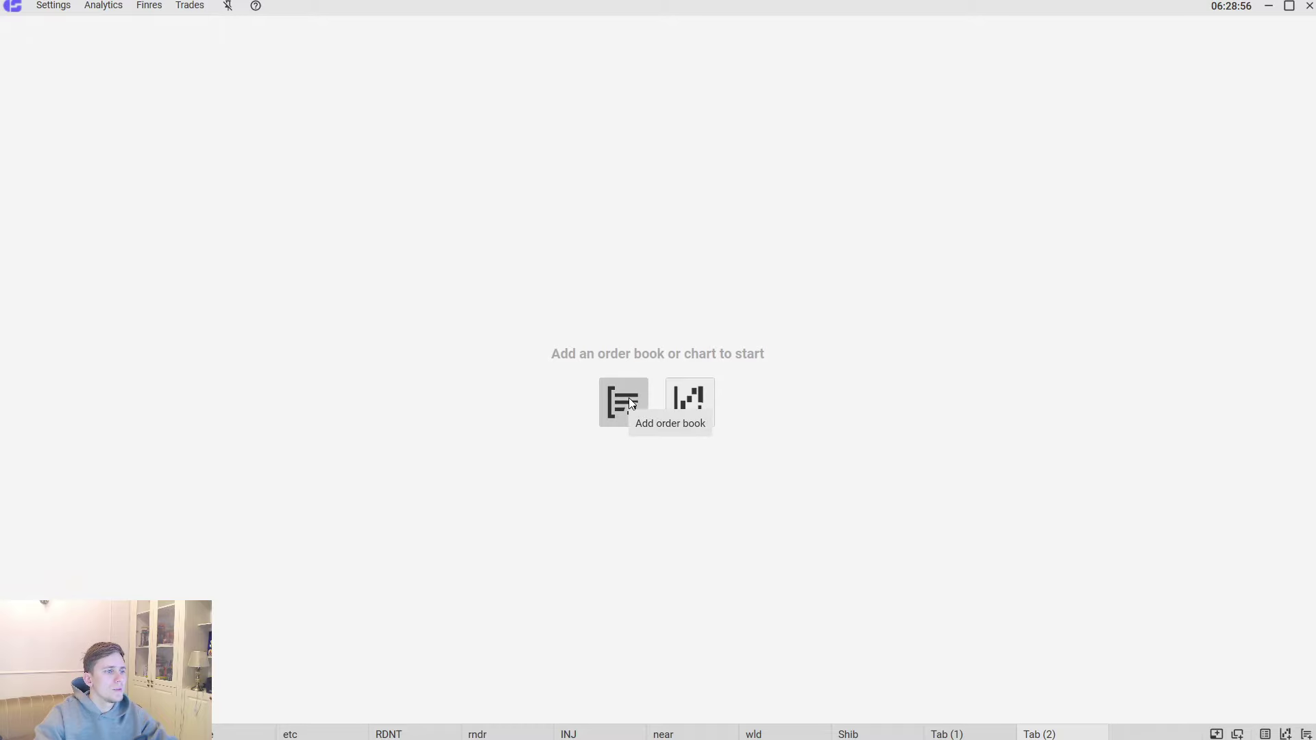
# Step: Switch to the trading terminal and add an order book for BLZUSDT from Binance Spot in the empty workspace
pyautogui.click(628, 397)
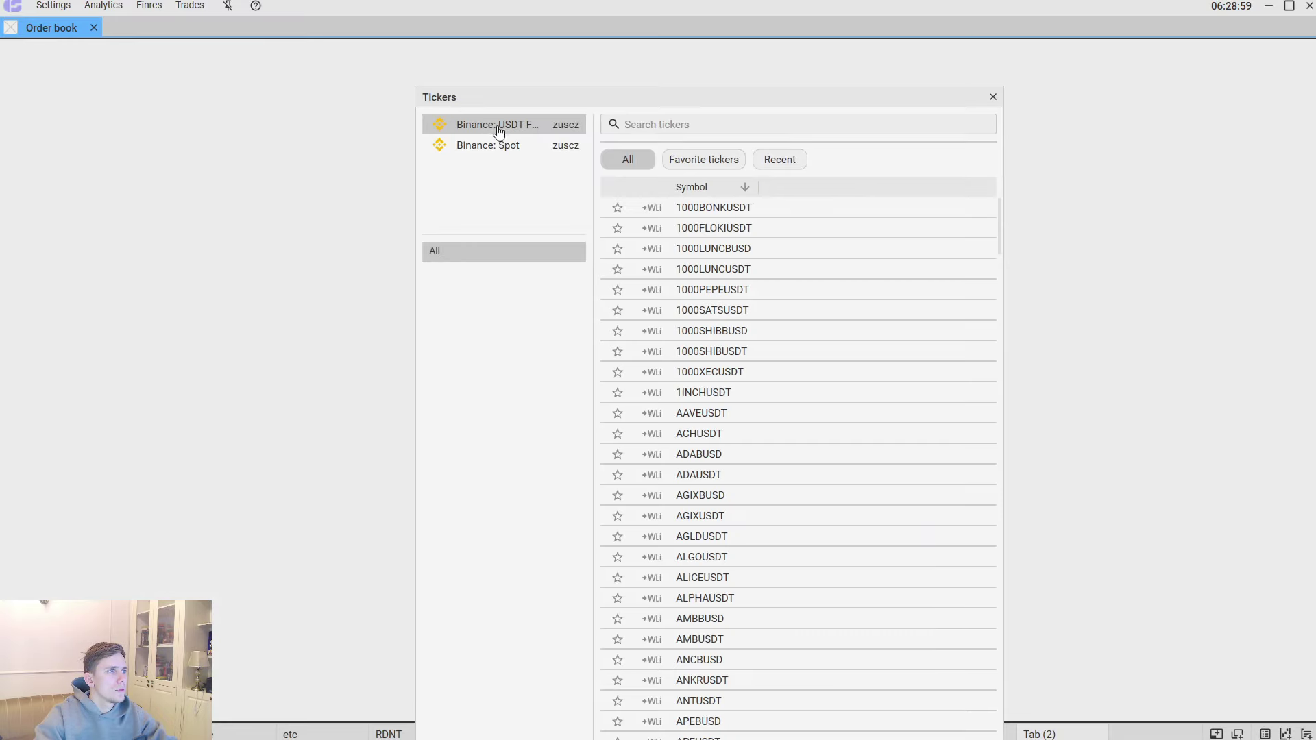
pyautogui.write('blz')
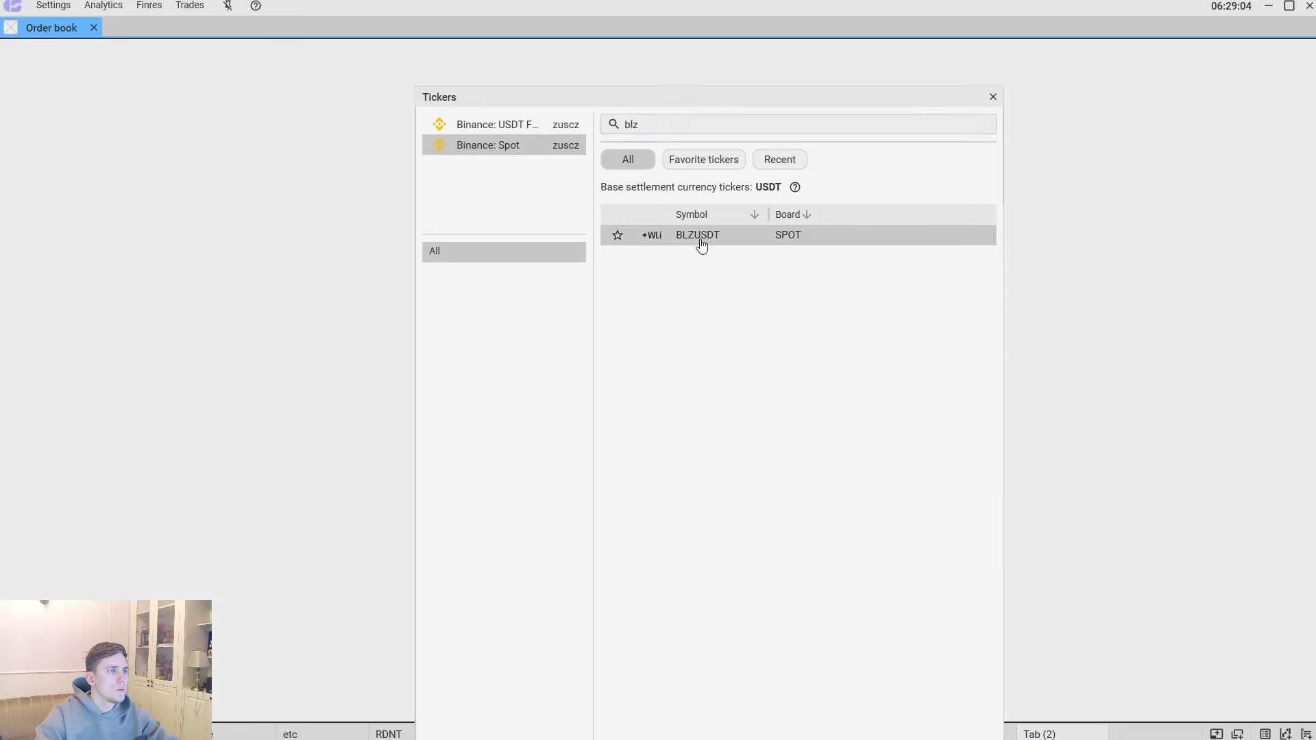
pyautogui.click(699, 242)
# Step: Add a second order book for BLZUSDT from Binance USDT Futures to the same workspace
pyautogui.click(1307, 735)
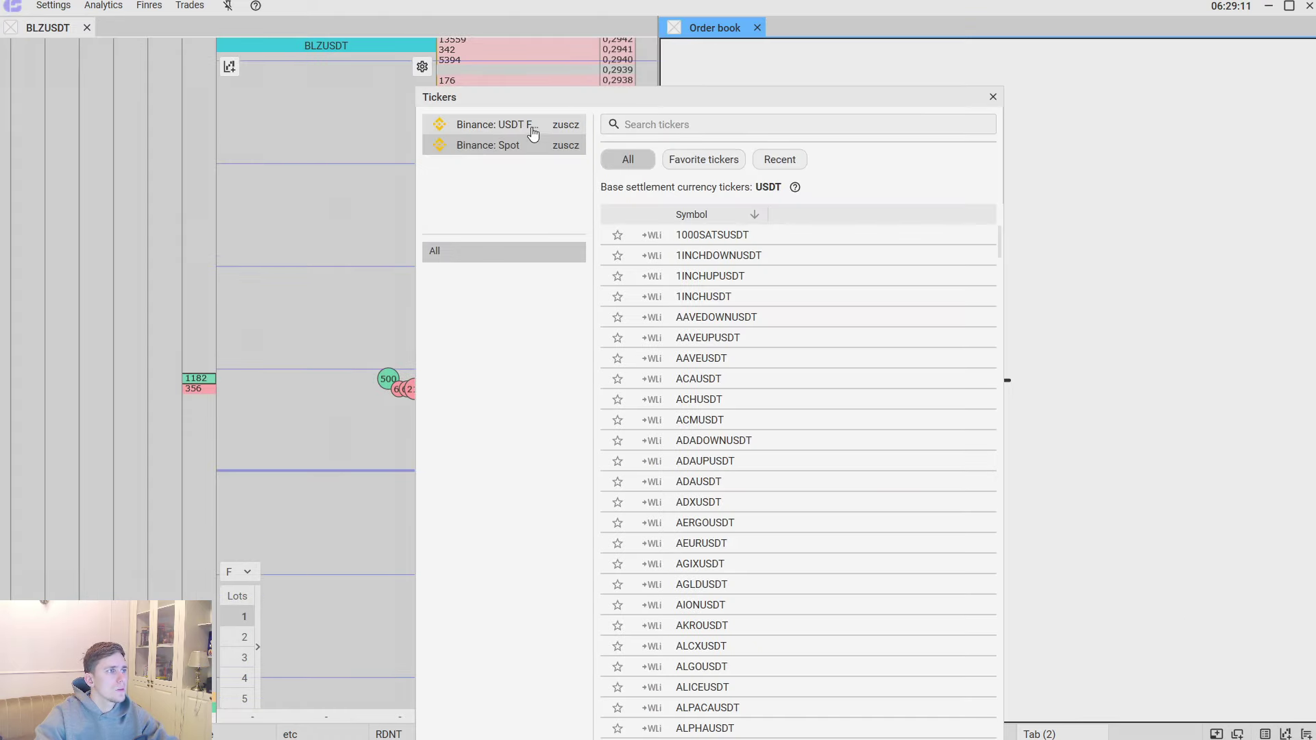
pyautogui.click(630, 125)
pyautogui.write('blx')
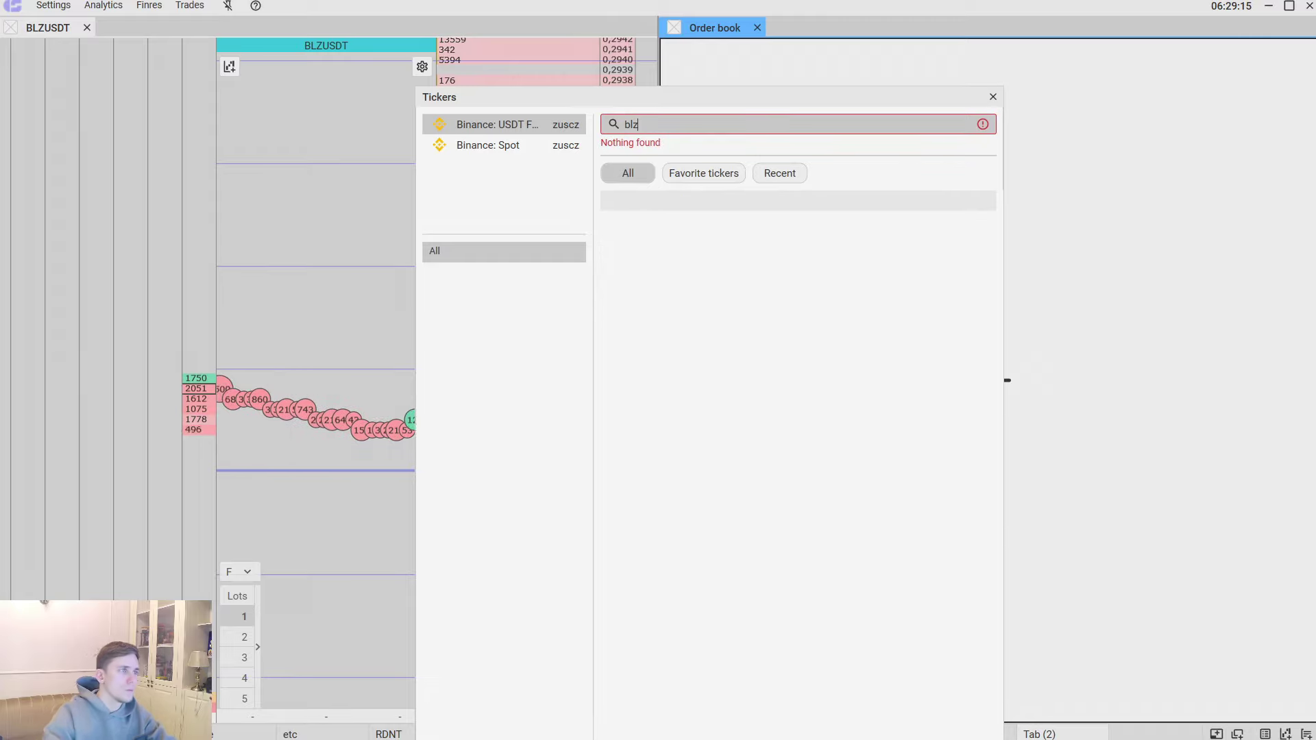
pyautogui.press('BackSpace')
pyautogui.write('z')
pyautogui.click(716, 211)
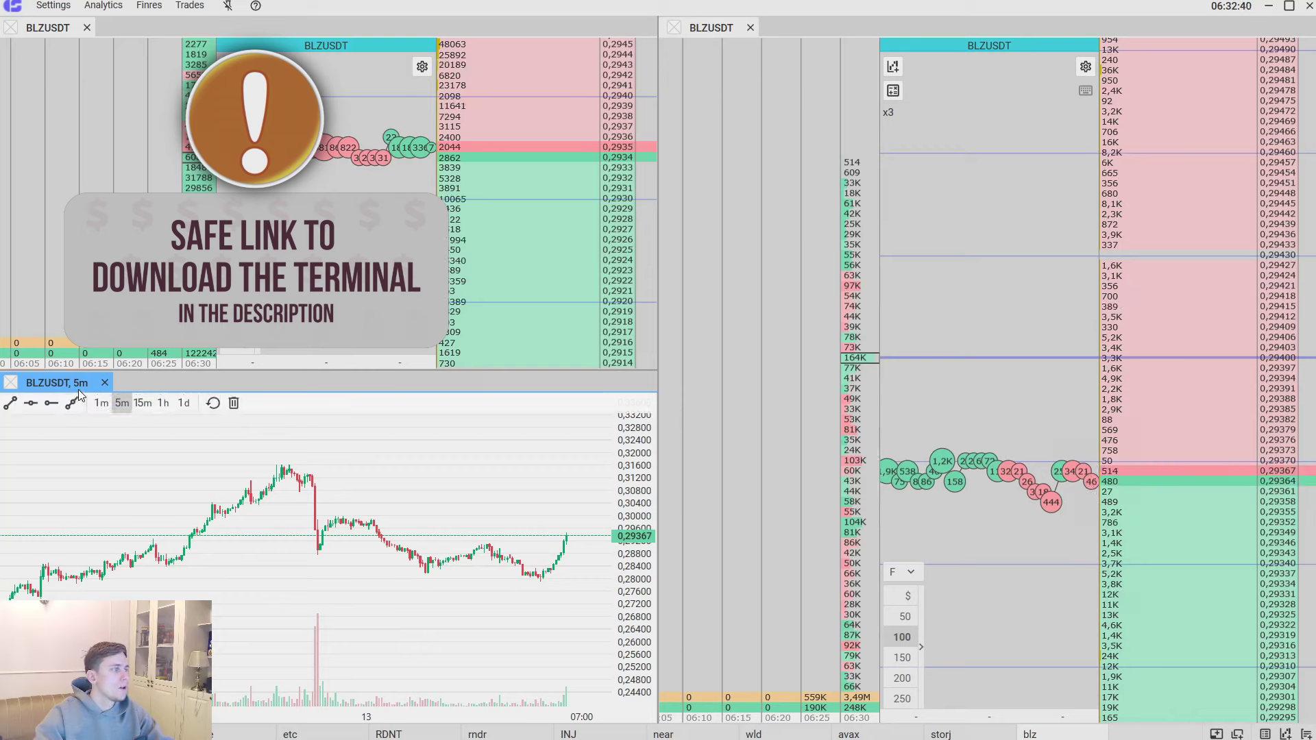
# Step: Draw horizontal levels on the BLZUSDT 5m chart at about 0.31596 on the recent high and about 0.26441 below the price
pyautogui.click(32, 405)
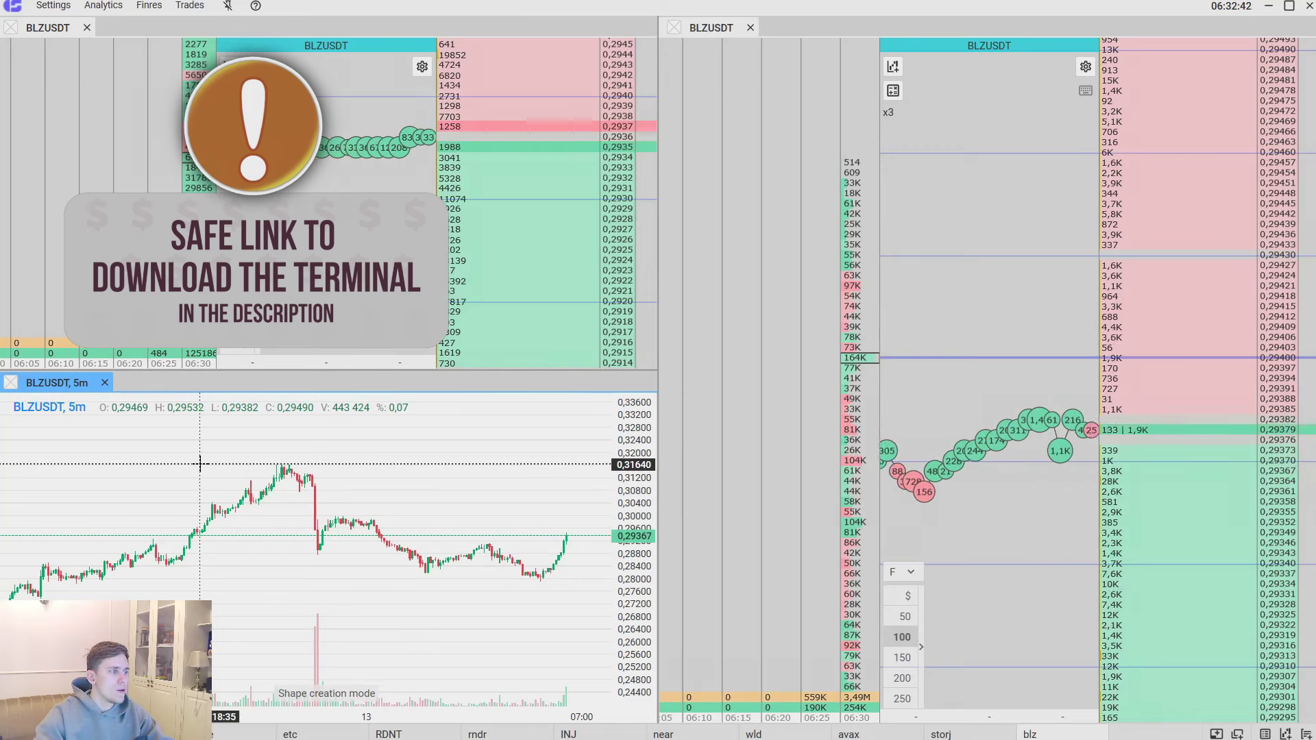
pyautogui.click(198, 465)
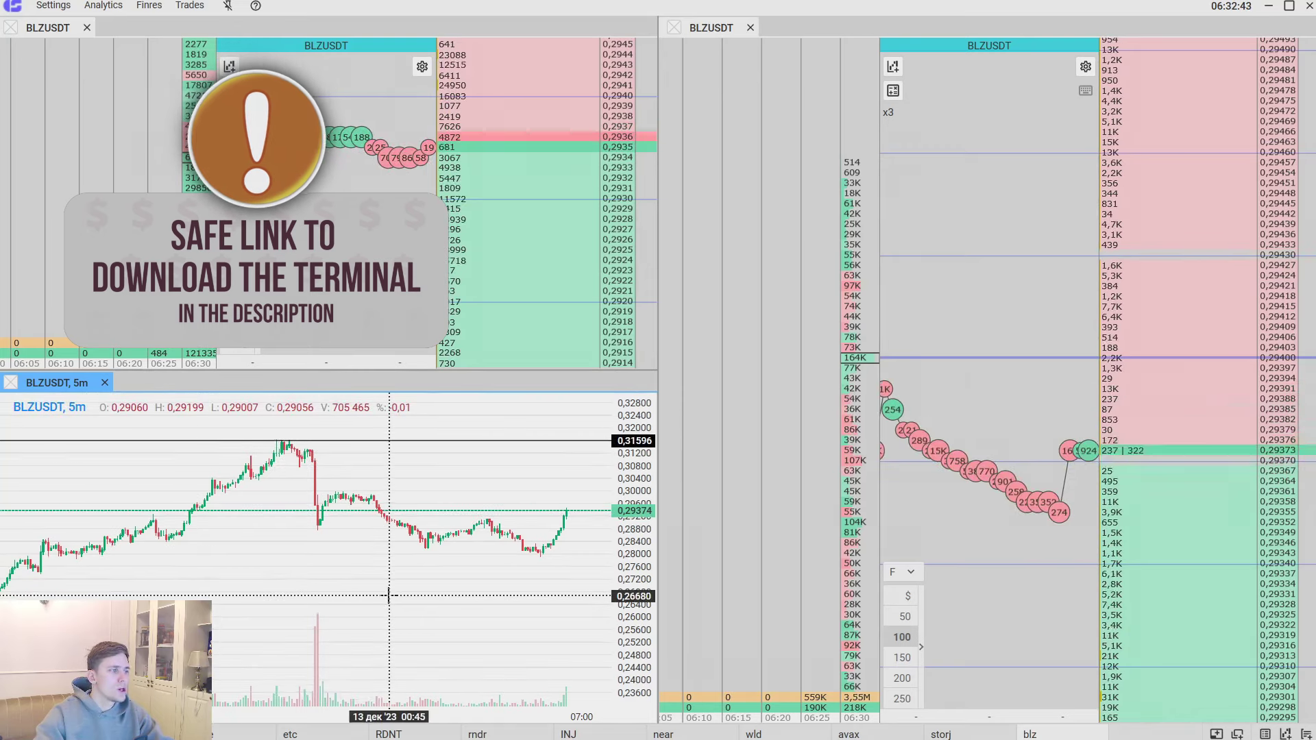
pyautogui.click(39, 405)
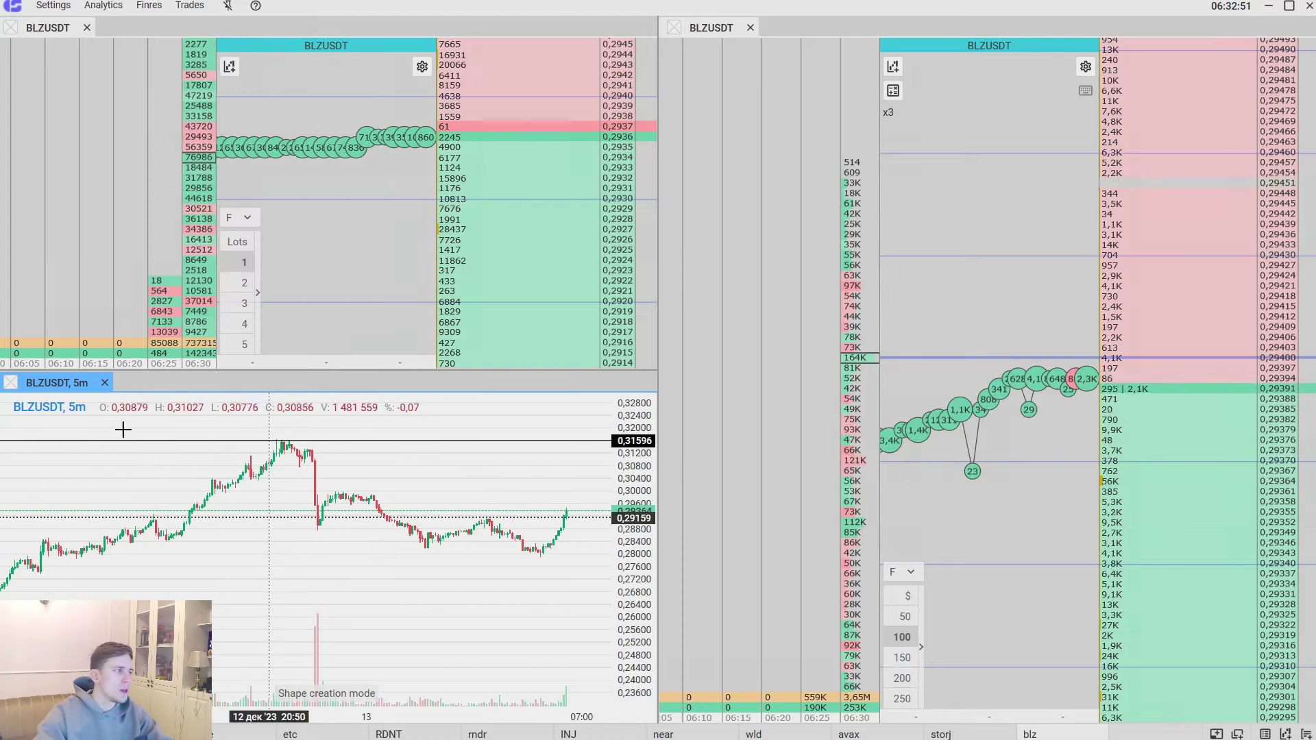
pyautogui.click(253, 603)
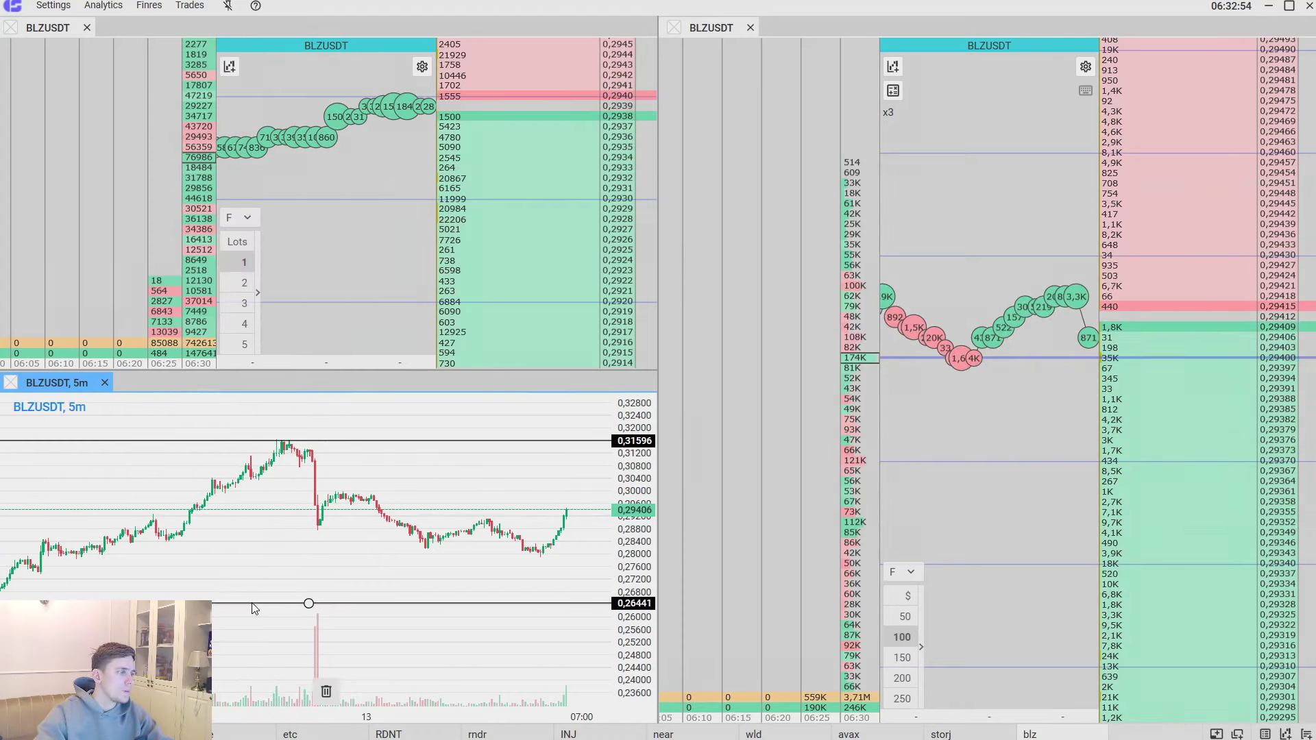
# Step: Check the BLZUSDT levels on the 15m timeframe, and on the 1h timeframe move the lower horizontal level to about 0.25938
pyautogui.click(141, 403)
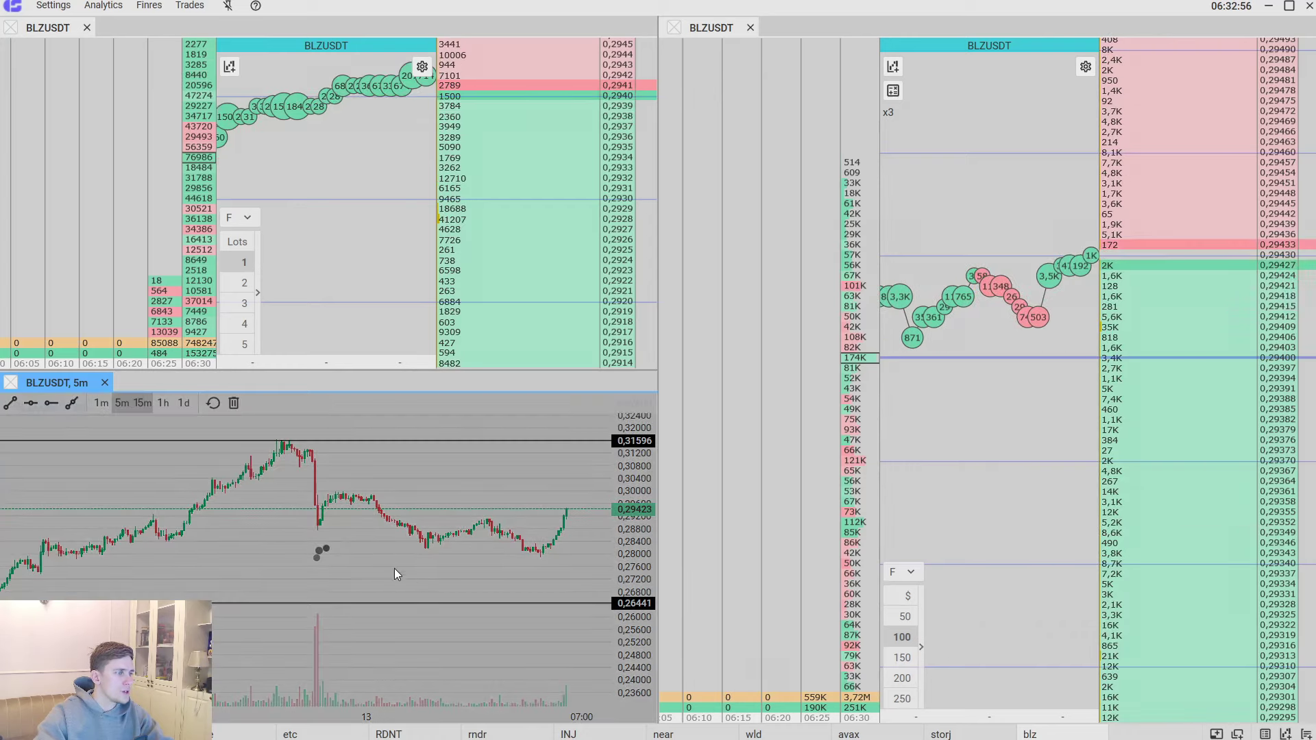
pyautogui.moveTo(319, 522); pyautogui.dragTo(337, 521)
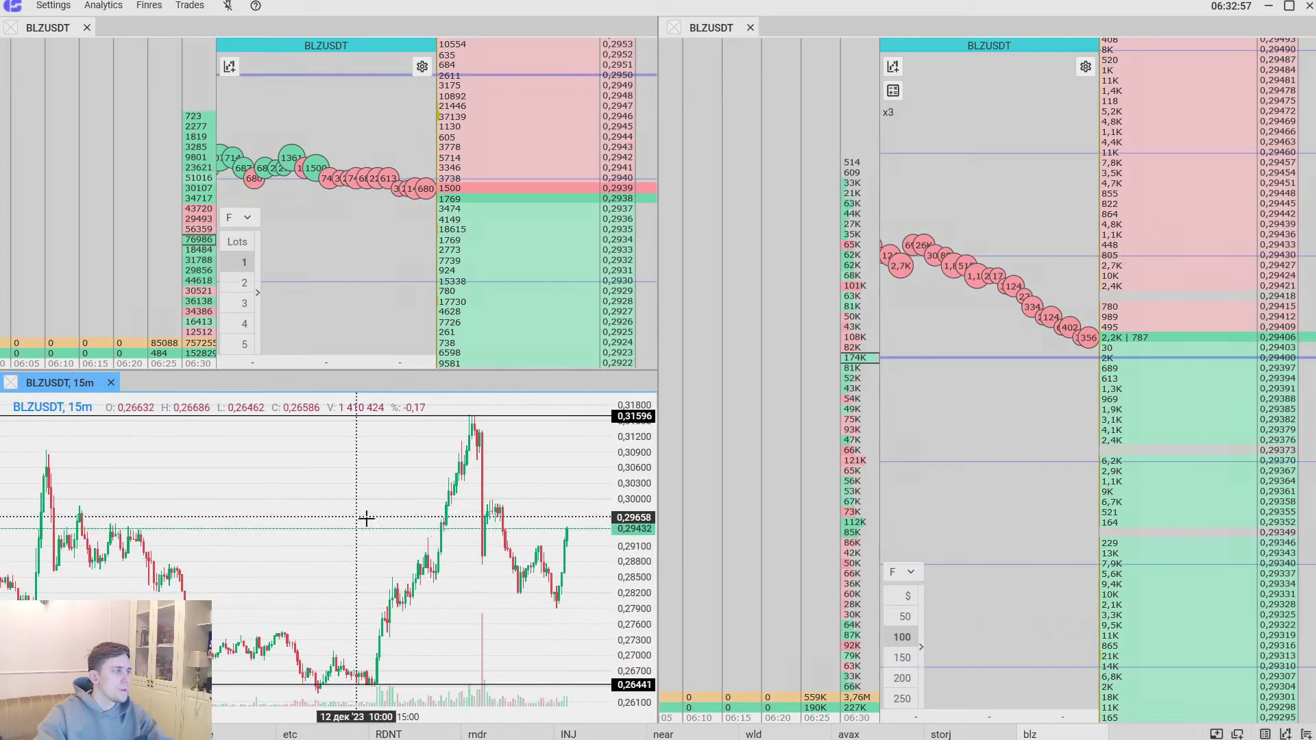
pyautogui.moveTo(627, 452); pyautogui.dragTo(627, 542)
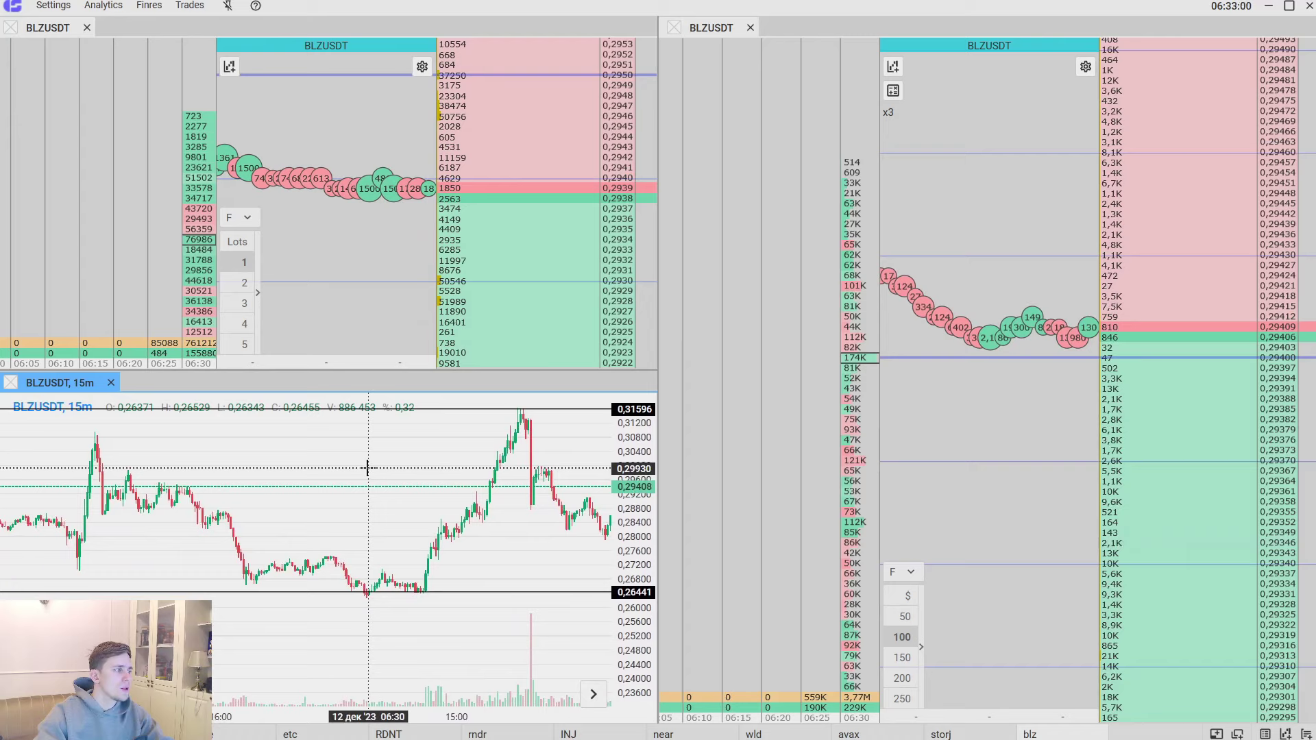
pyautogui.click(168, 404)
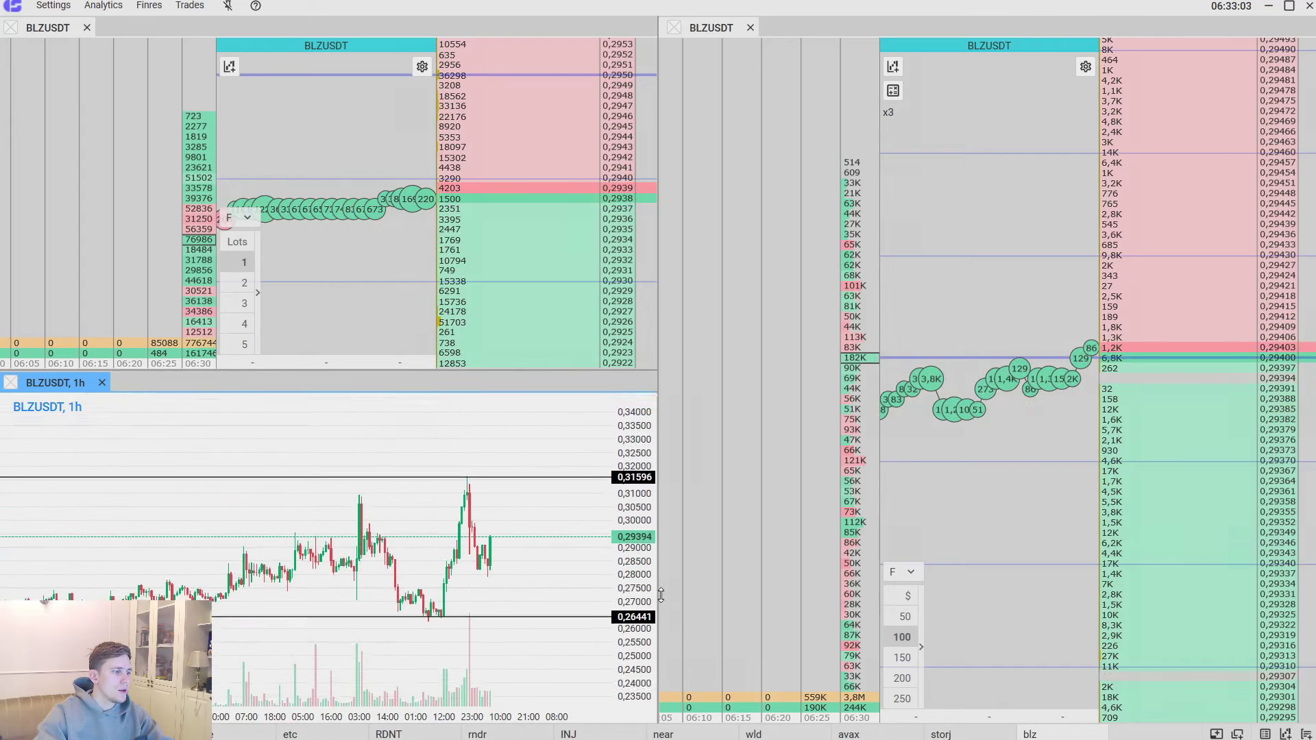
pyautogui.moveTo(310, 617); pyautogui.dragTo(309, 629)
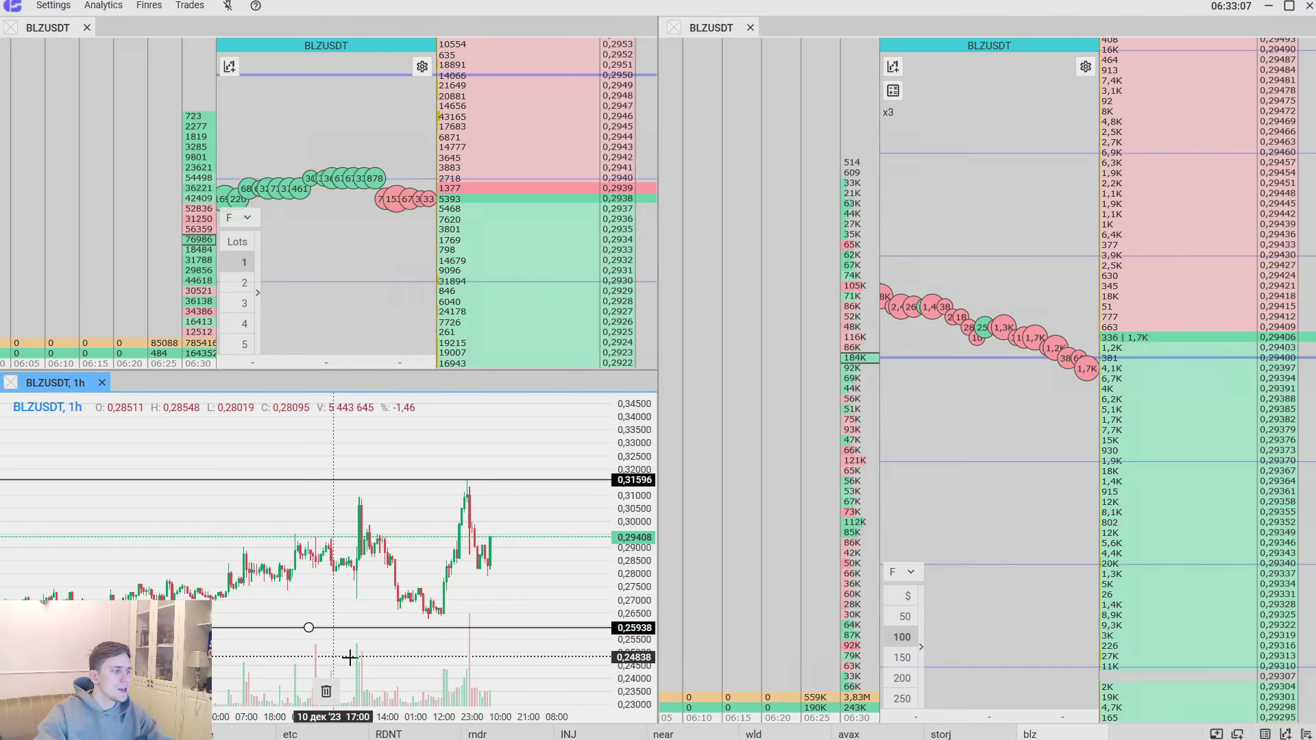
# Step: Capture the BLZUSDT 1h chart and sketch in red a price path breaking above the upper level, a circle on the prior high and a volume arrow
pyautogui.moveTo(528, 646); pyautogui.dragTo(449, 639)
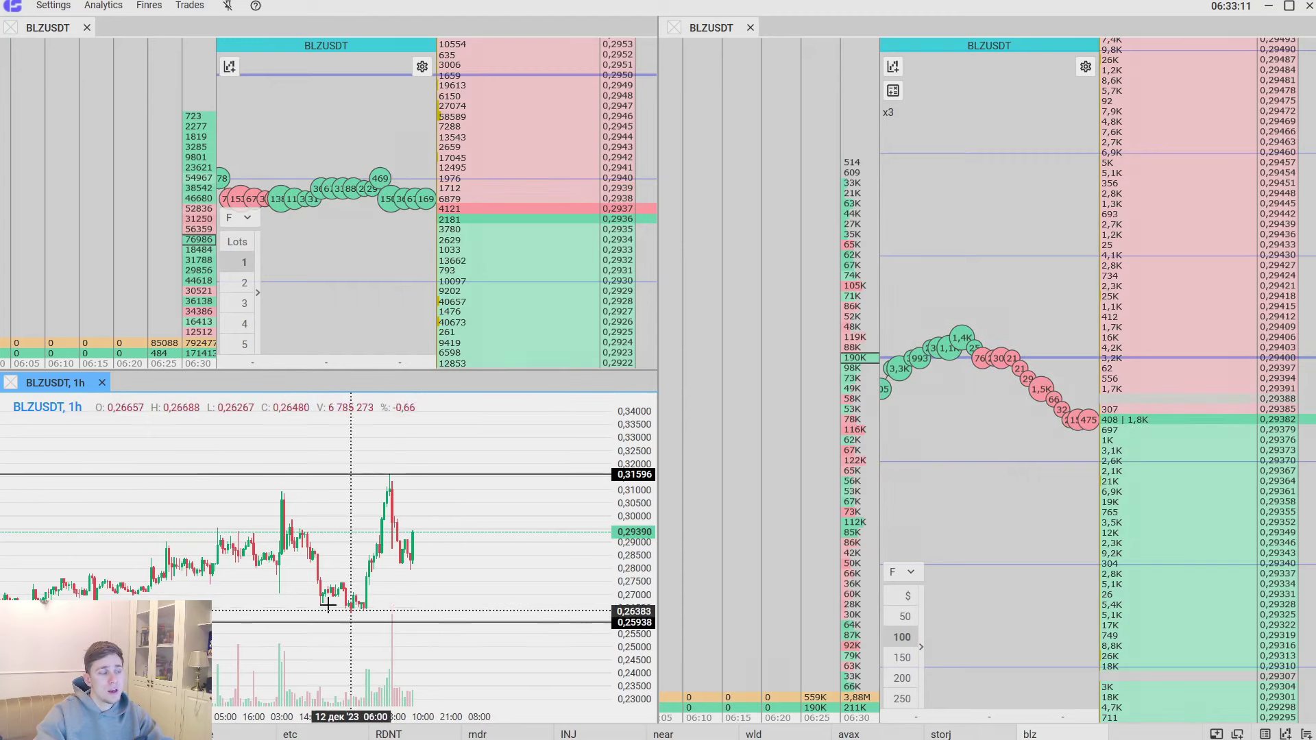
pyautogui.moveTo(292, 449); pyautogui.dragTo(295, 440)
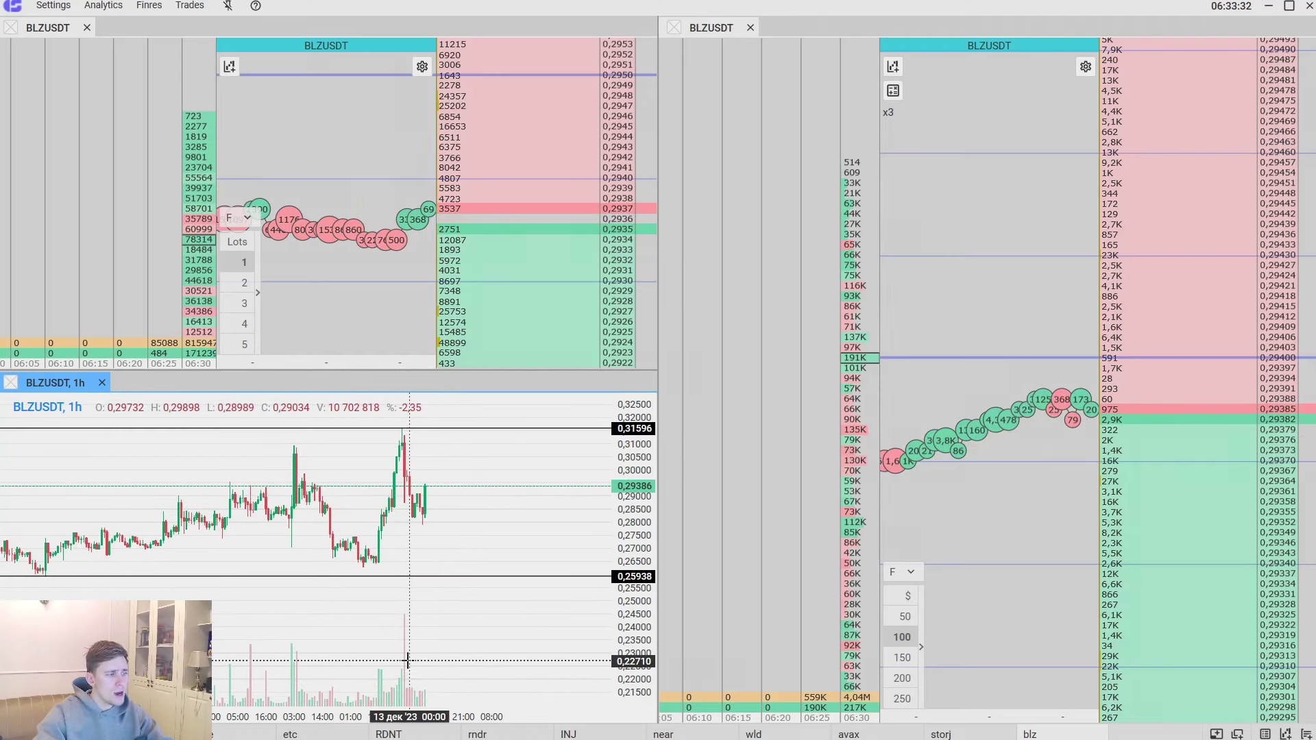
pyautogui.moveTo(405, 697); pyautogui.dragTo(294, 626)
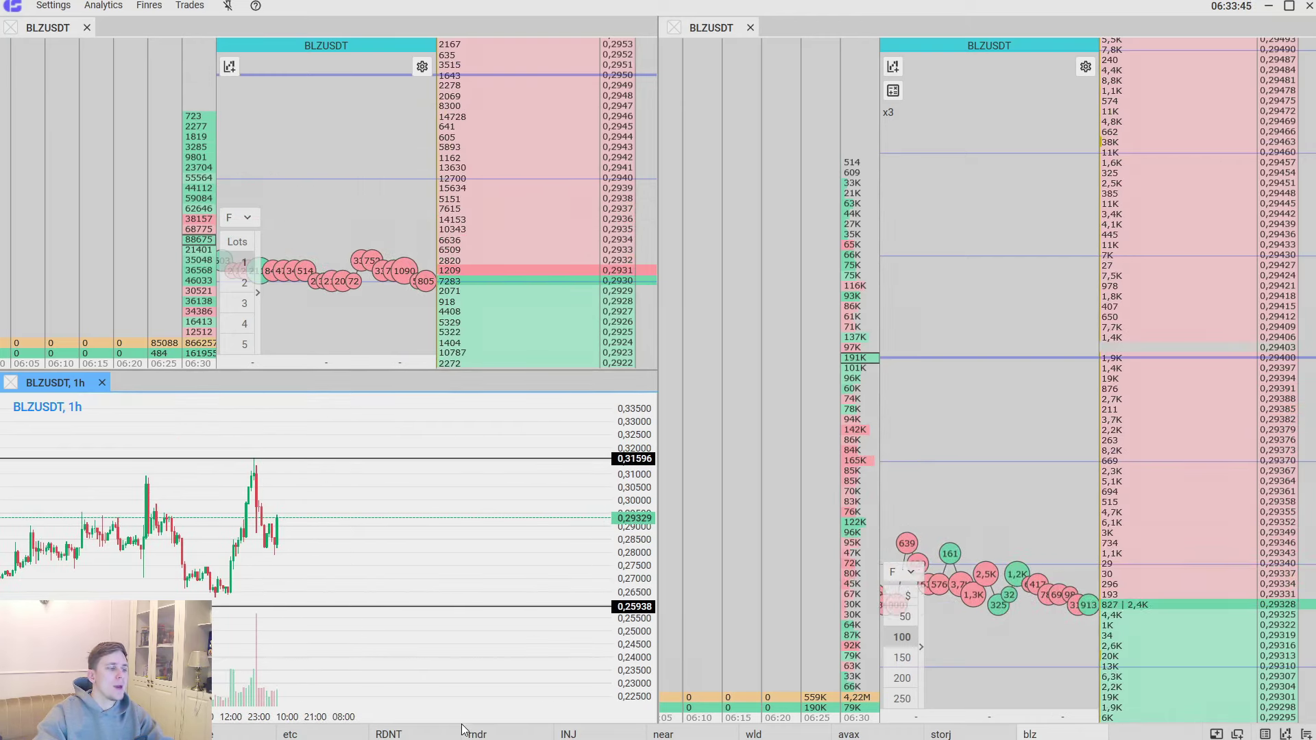
pyautogui.press('Print')
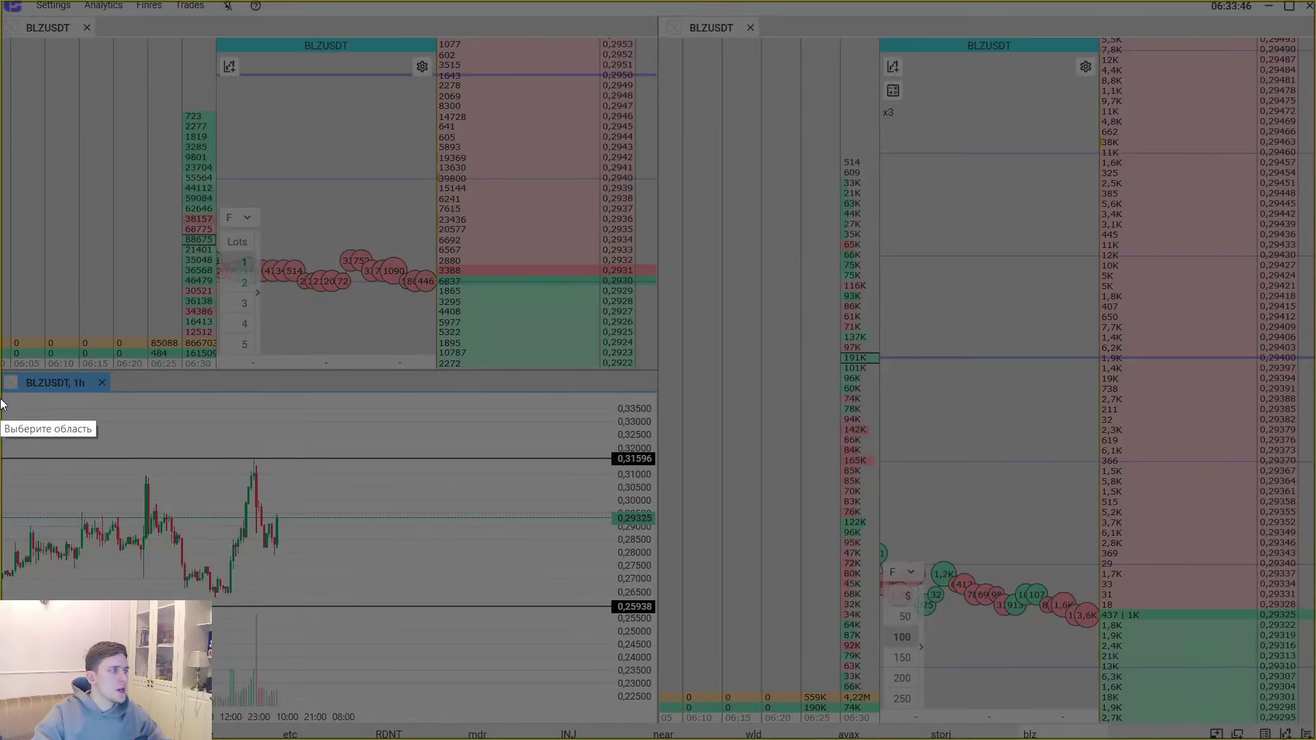
pyautogui.moveTo(1, 363)
pyautogui.mouseDown()
pyautogui.moveTo(751, 736)
pyautogui.moveTo(661, 730)
pyautogui.mouseUp()
pyautogui.moveTo(276, 514); pyautogui.dragTo(312, 470)
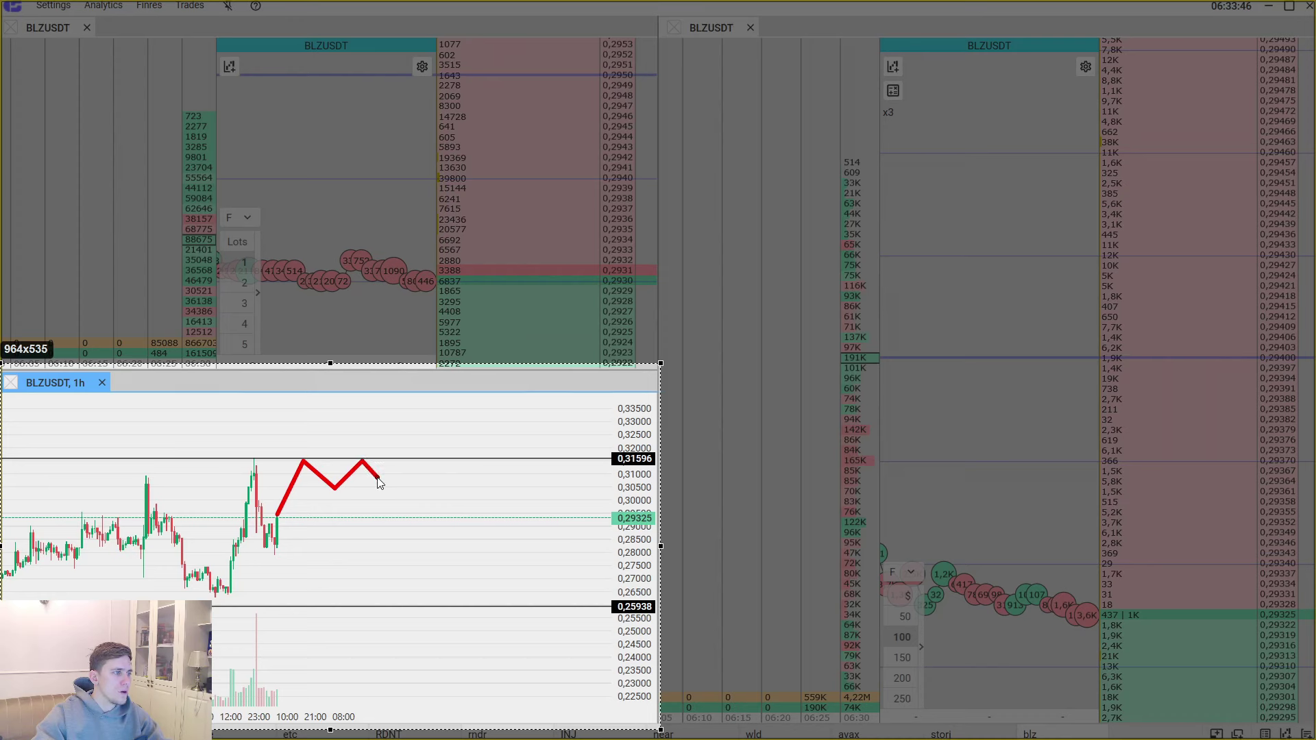
pyautogui.moveTo(378, 477); pyautogui.dragTo(390, 405)
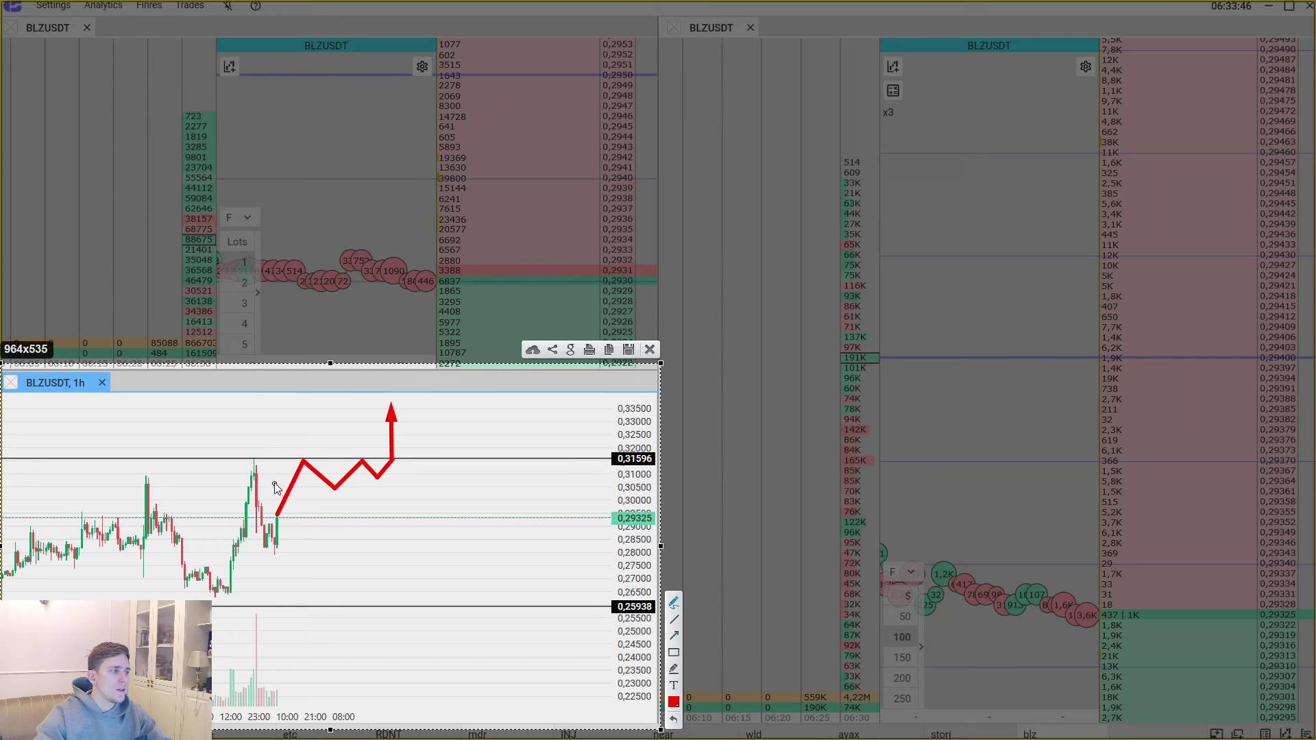
pyautogui.moveTo(252, 468); pyautogui.dragTo(251, 470)
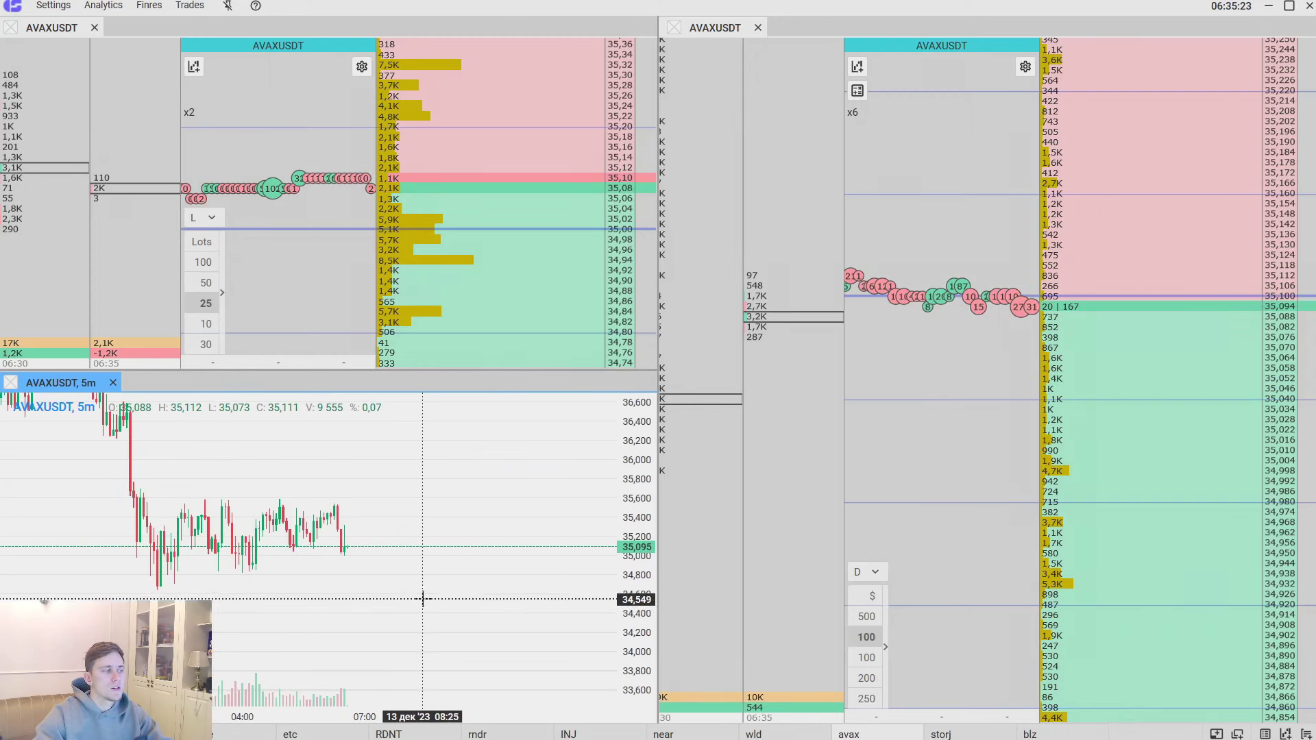
# Step: Draw a rising trend line beneath the AVAXUSDT 5m lows, from about 34.60 to about 35.11
pyautogui.scroll(3, 366, 630)
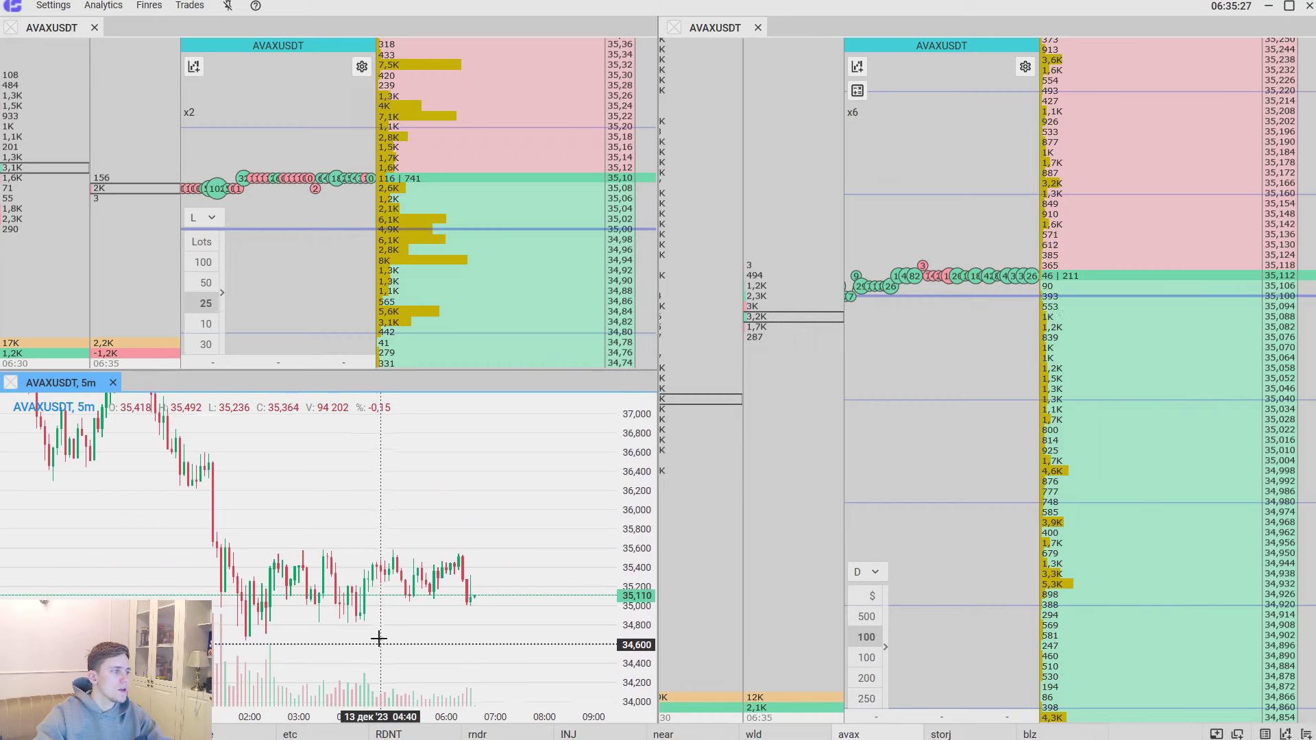
pyautogui.moveTo(379, 639); pyautogui.dragTo(362, 603)
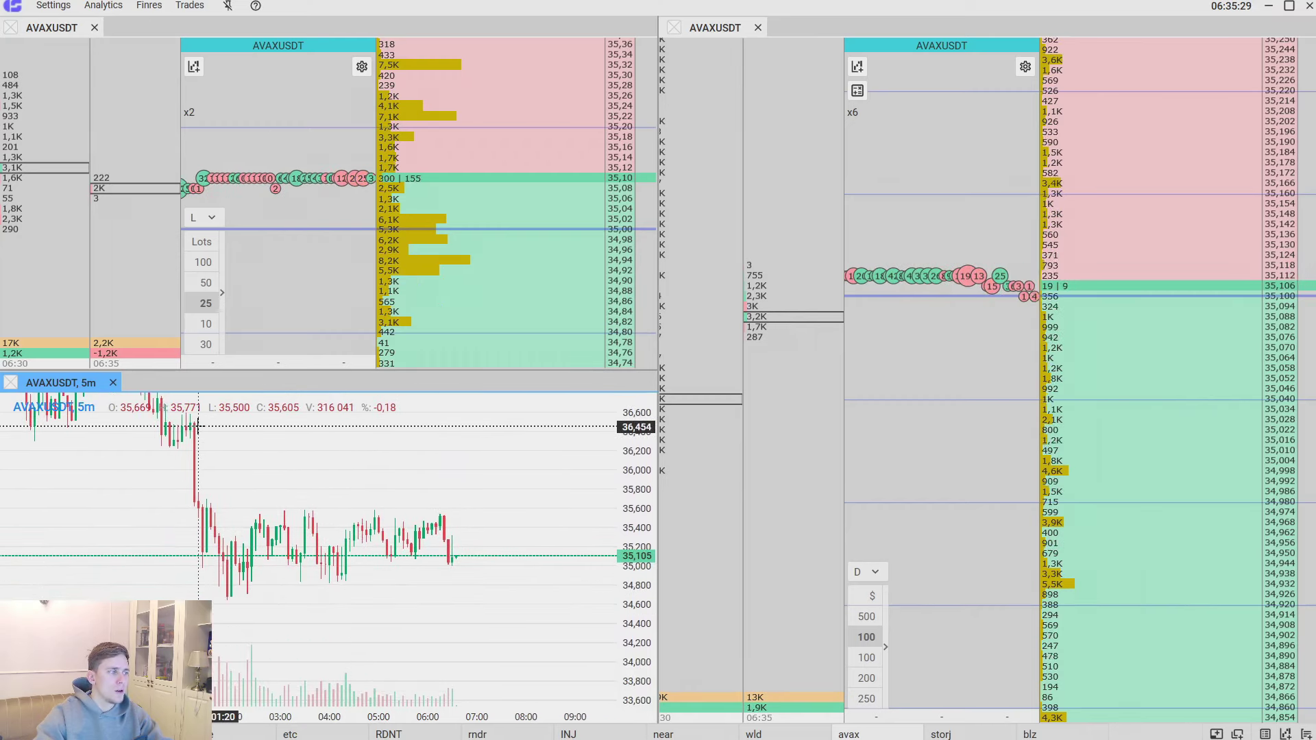
pyautogui.moveTo(419, 613)
pyautogui.mouseDown()
pyautogui.moveTo(408, 557)
pyautogui.moveTo(425, 588)
pyautogui.mouseUp()
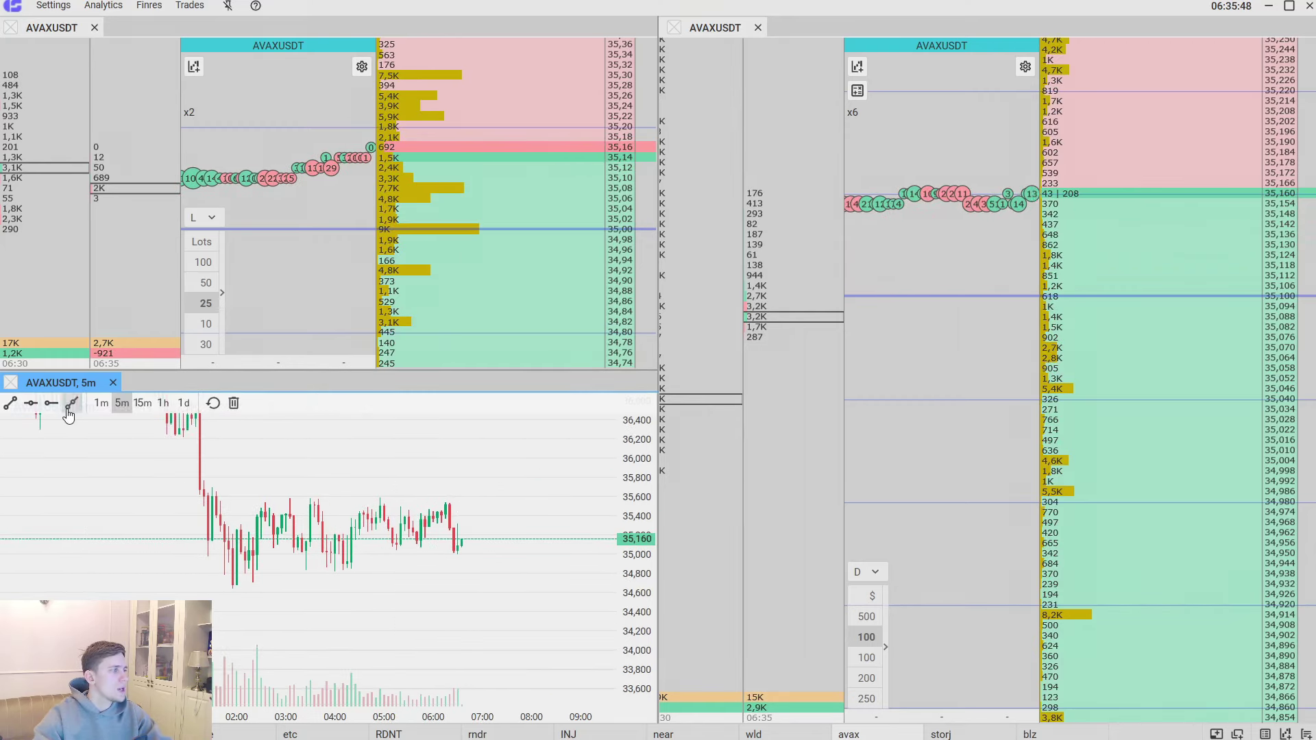
pyautogui.click(10, 405)
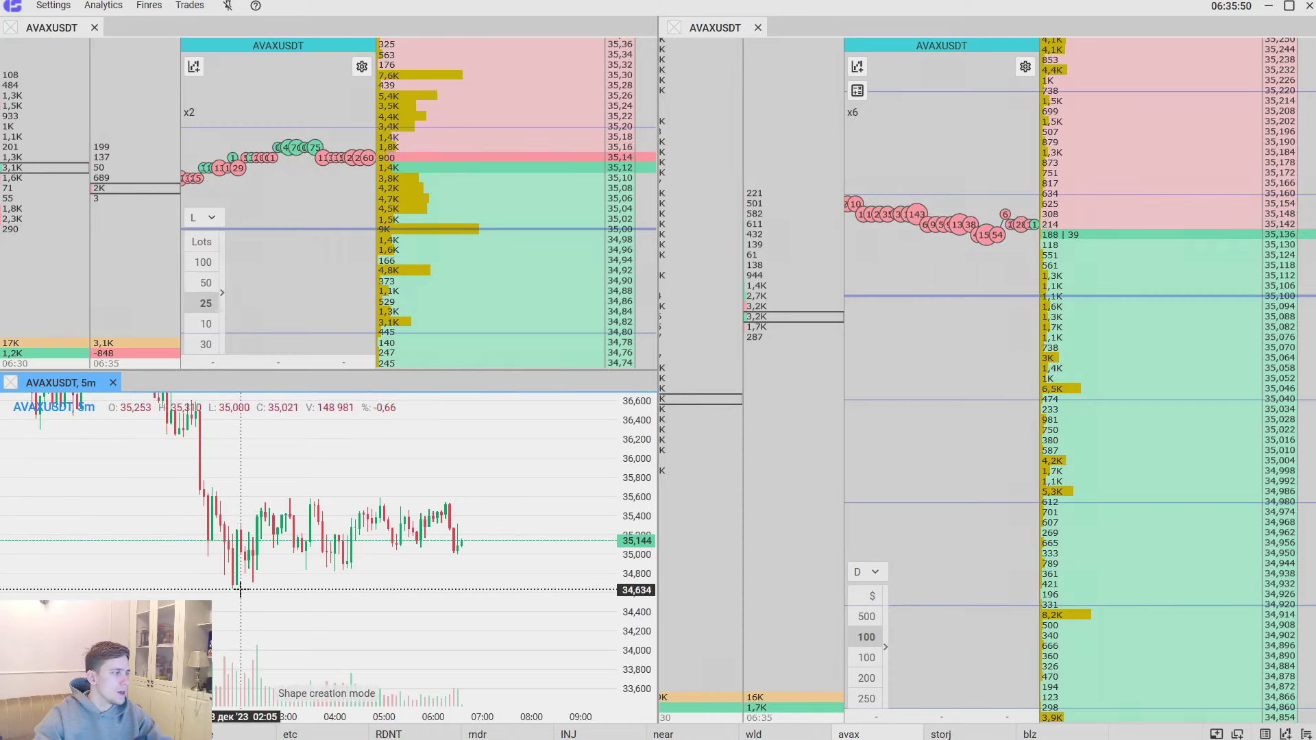
pyautogui.click(233, 593)
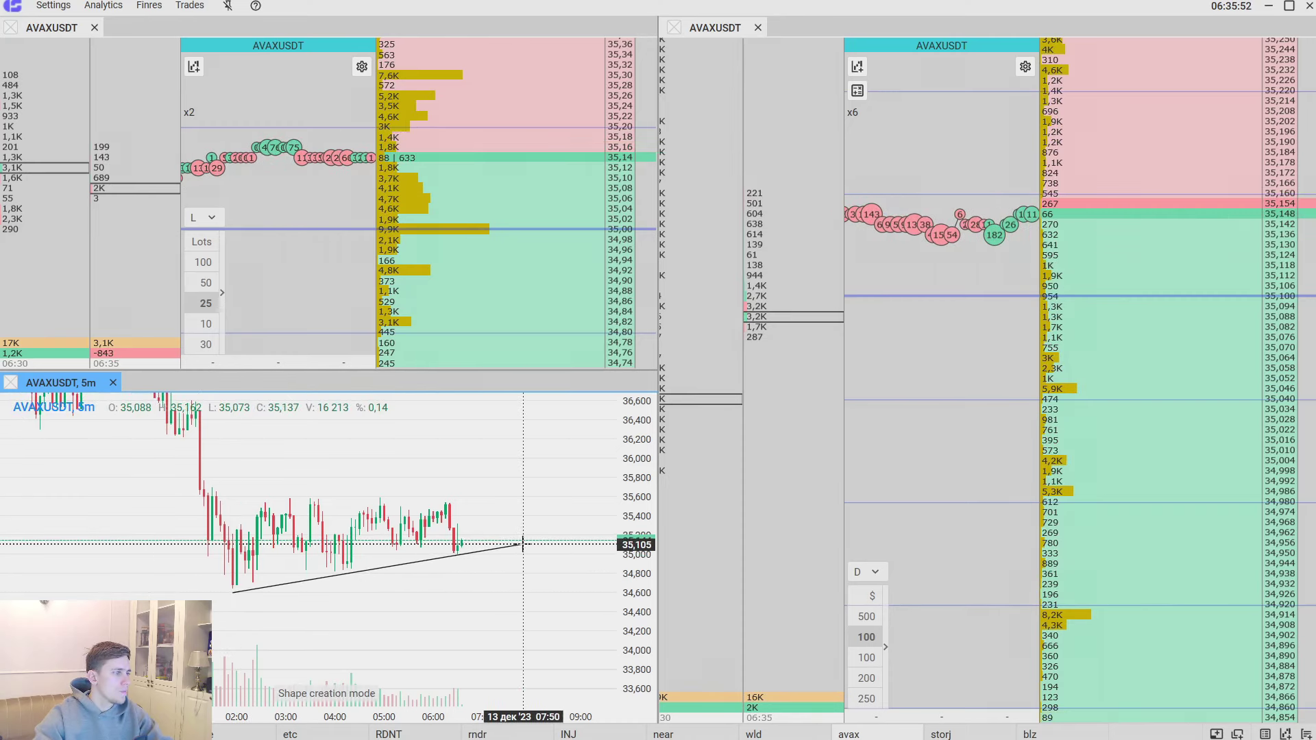
pyautogui.click(527, 544)
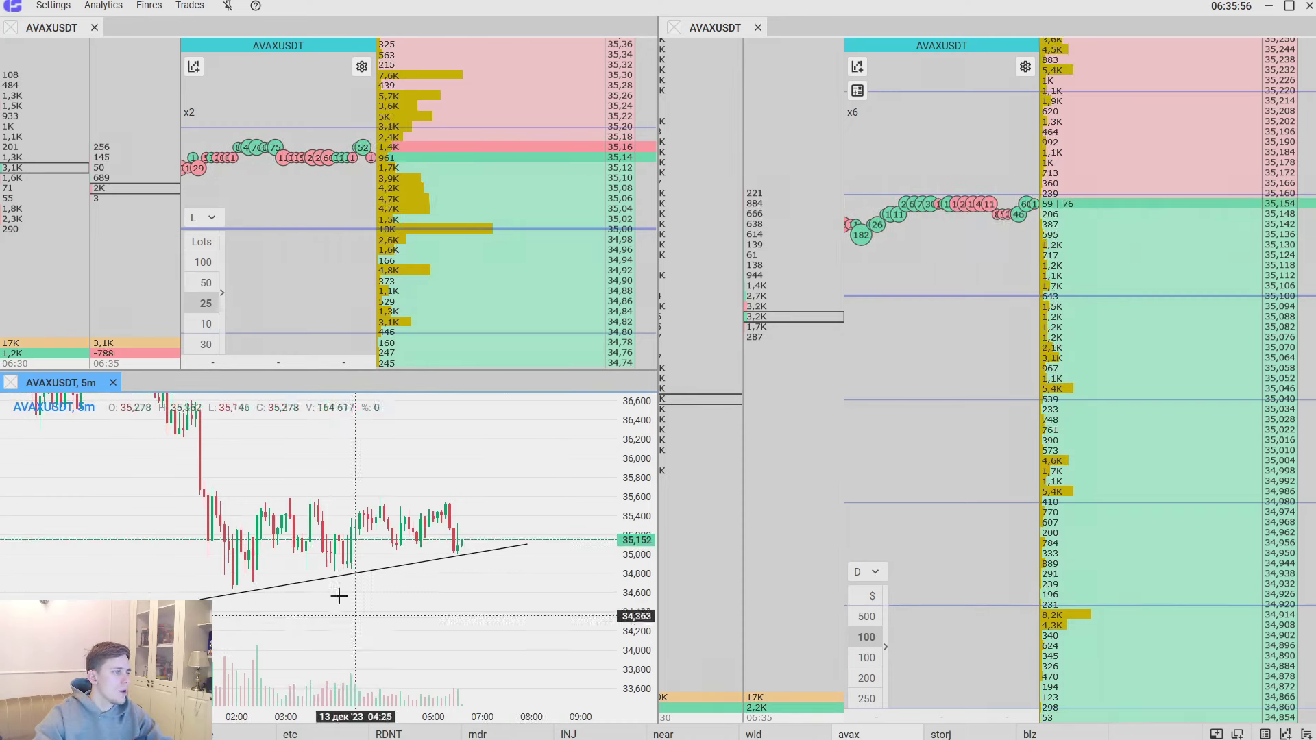
# Step: Add three horizontal rays from the AVAXUSDT 5m swing lows at about 34.820, 34.713 and 34.656
pyautogui.click(51, 406)
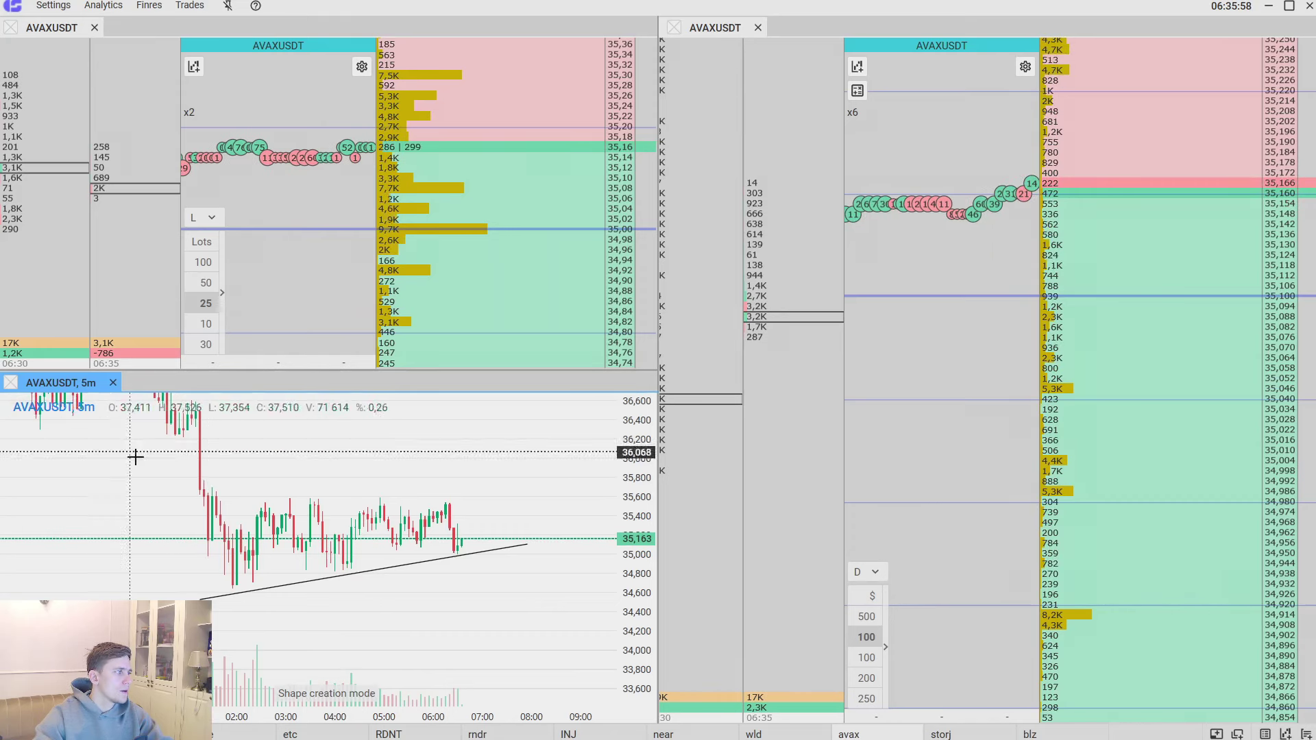
pyautogui.click(335, 571)
pyautogui.moveTo(3, 398)
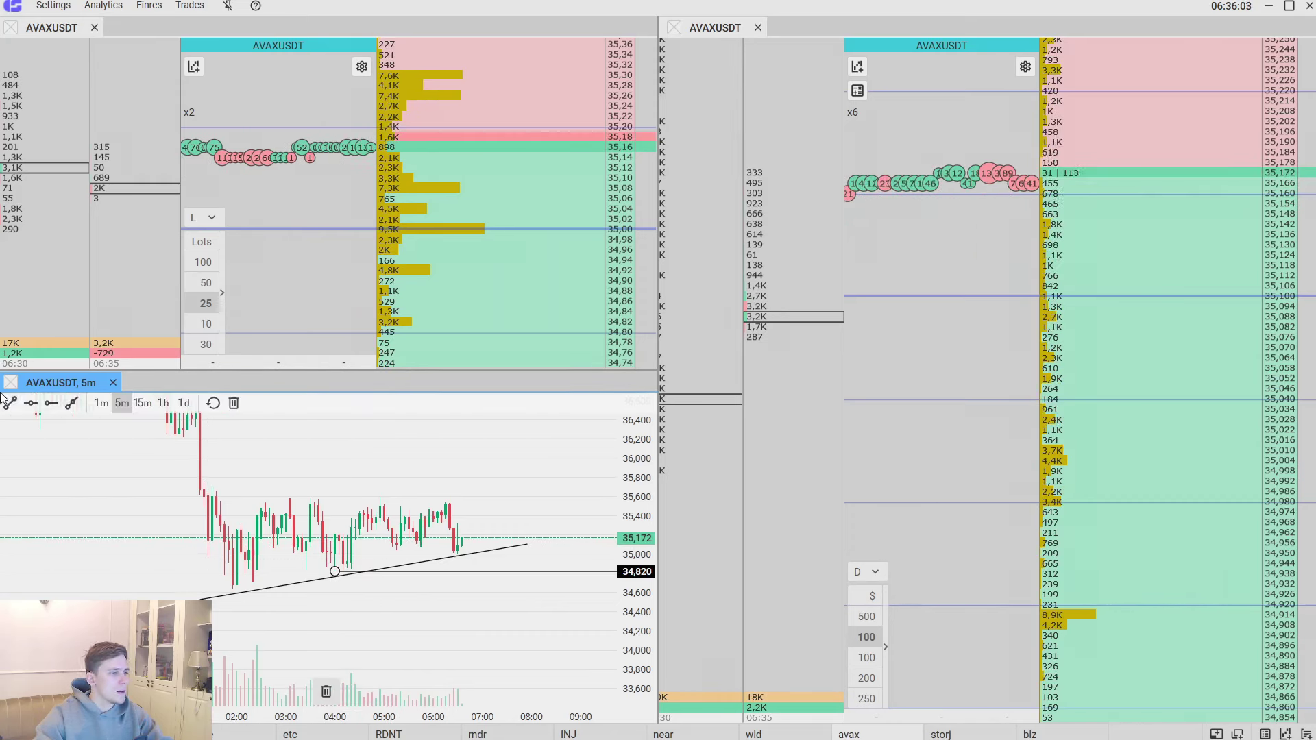
pyautogui.click(31, 403)
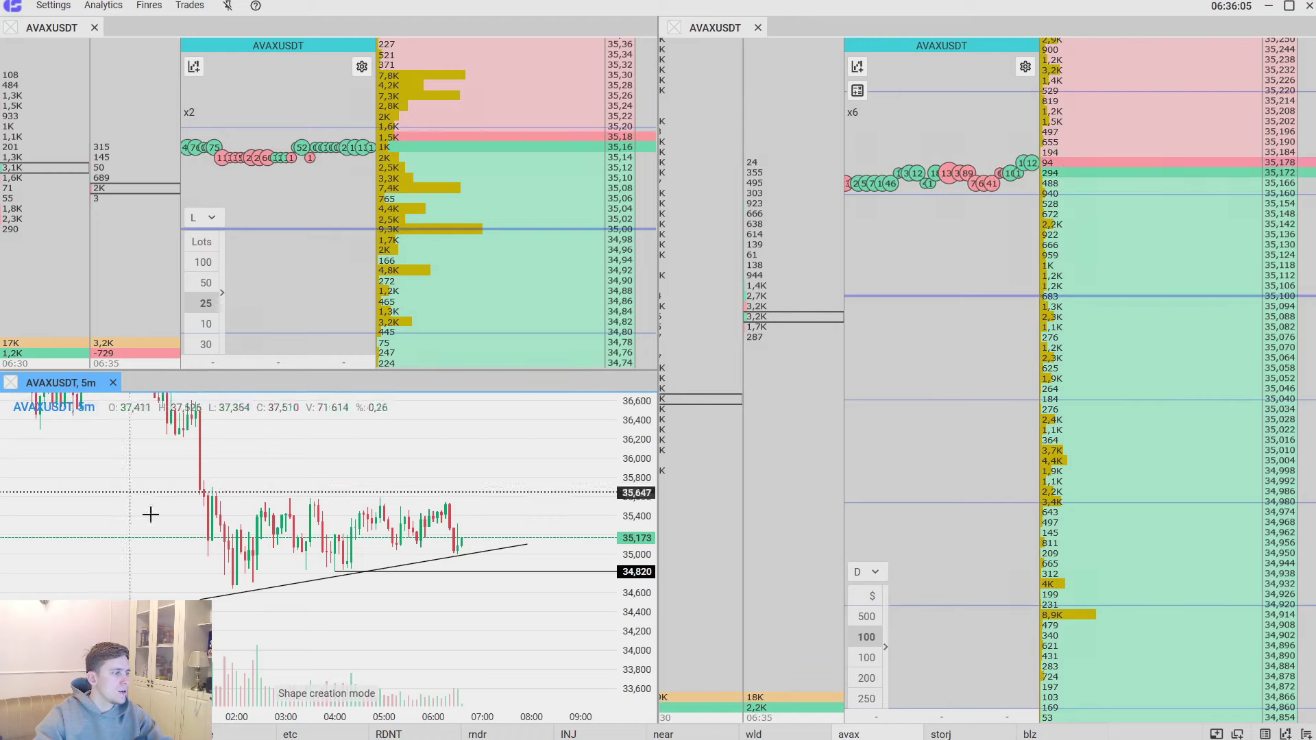
pyautogui.click(253, 582)
pyautogui.click(50, 403)
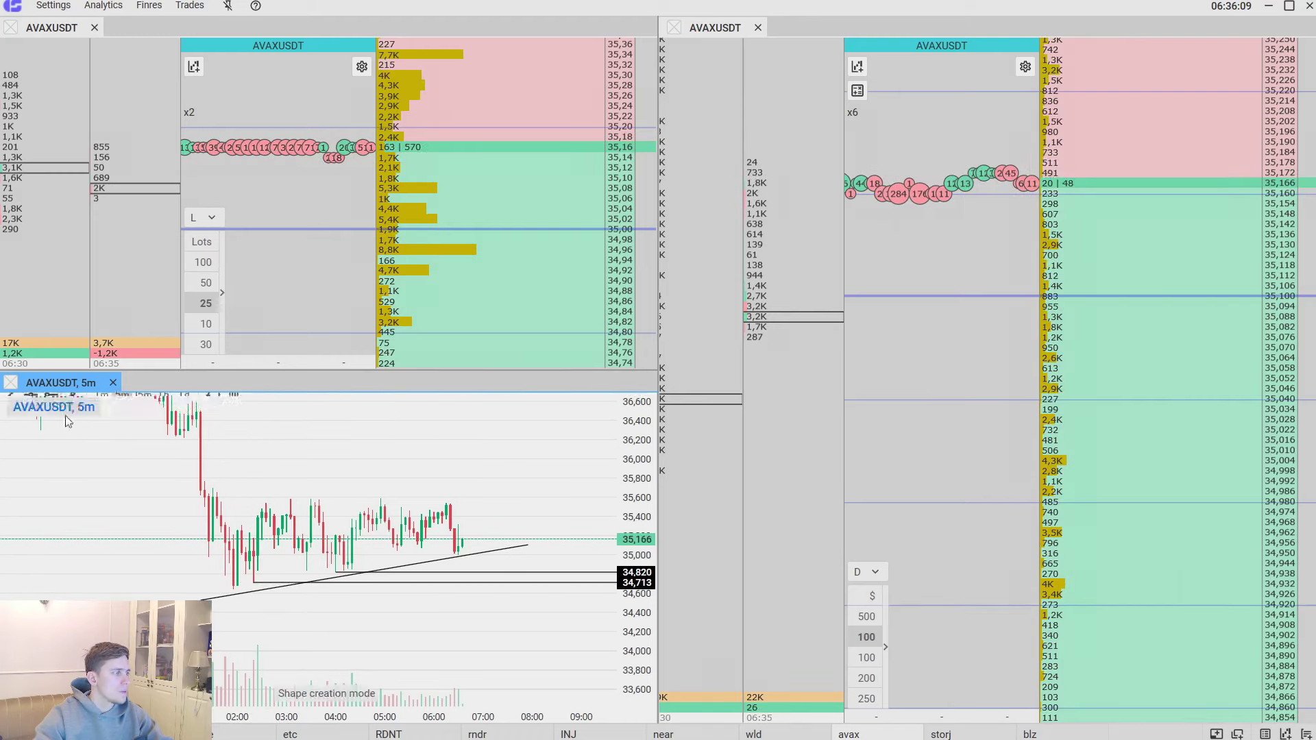
pyautogui.click(234, 590)
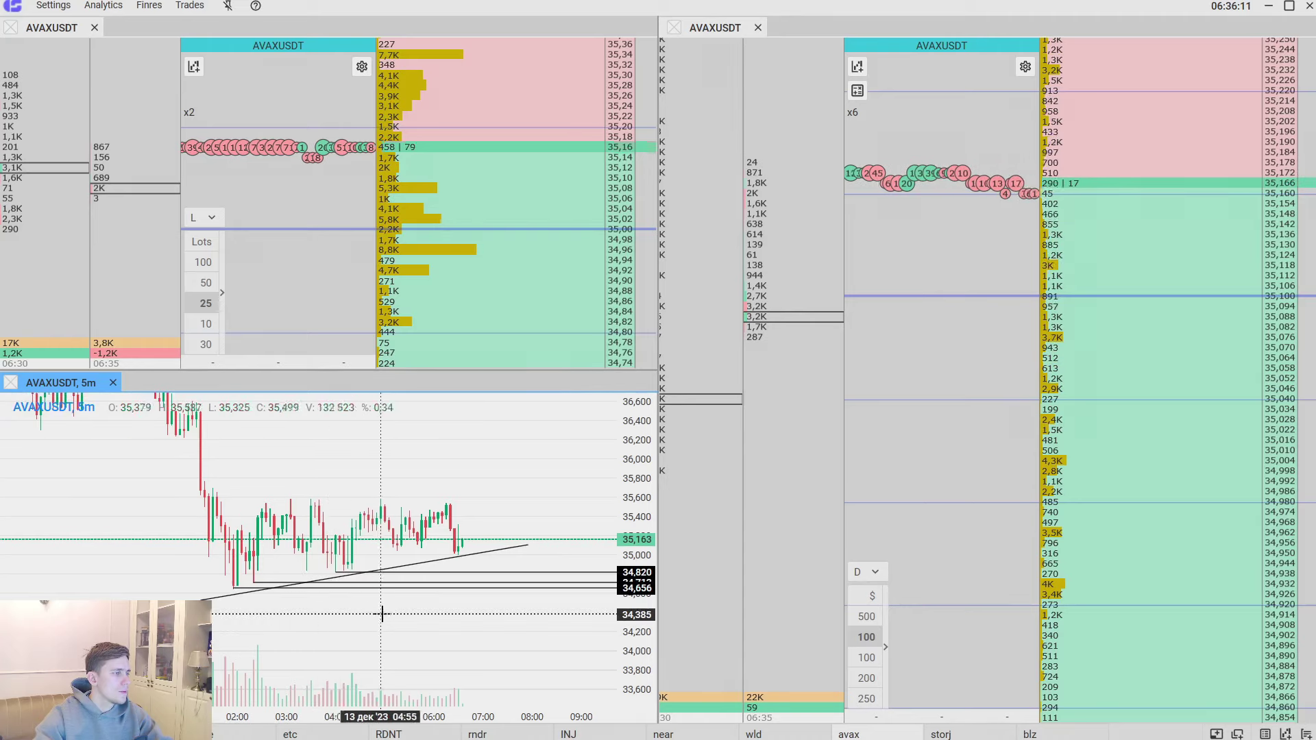
# Step: Inspect the AVAXUSDT order book around the marked support levels and check the price against the rising trend line
pyautogui.scroll(2, 382, 615)
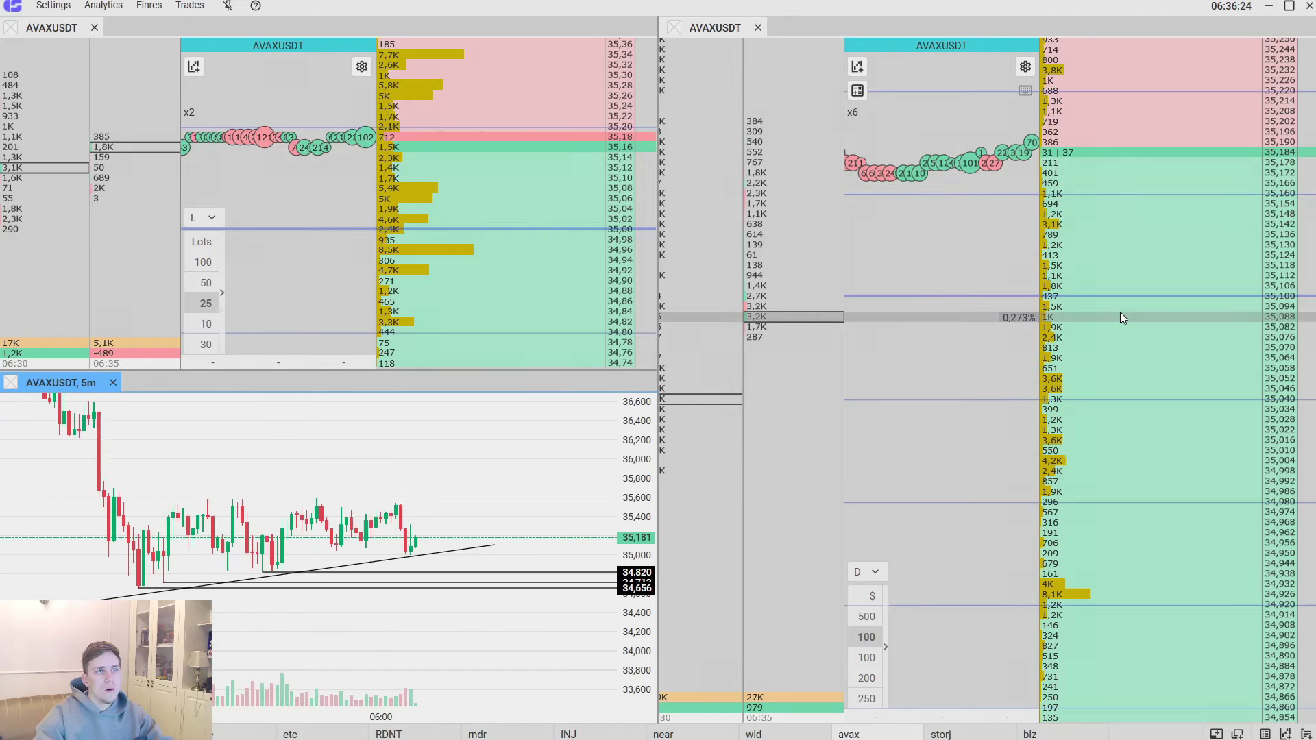
pyautogui.scroll(3, 1120, 317)
pyautogui.scroll(-10, 1120, 319)
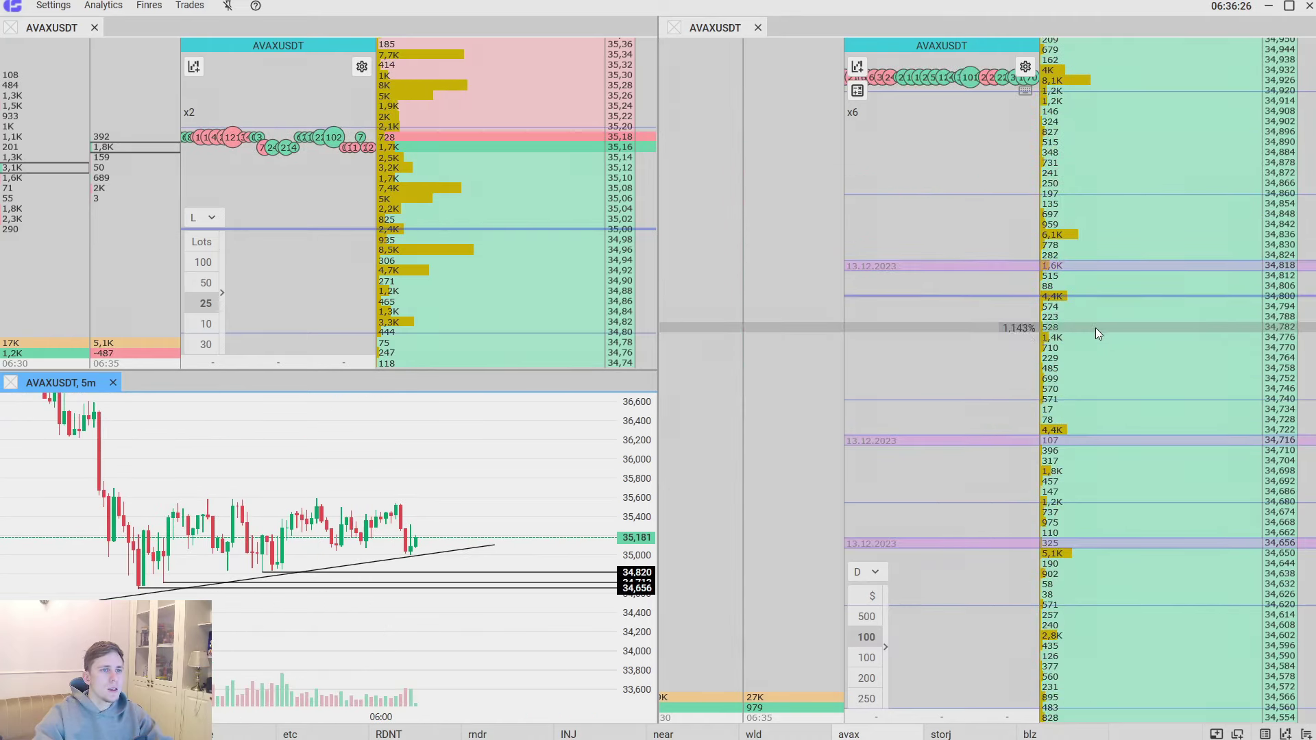
pyautogui.scroll(3, 1008, 287)
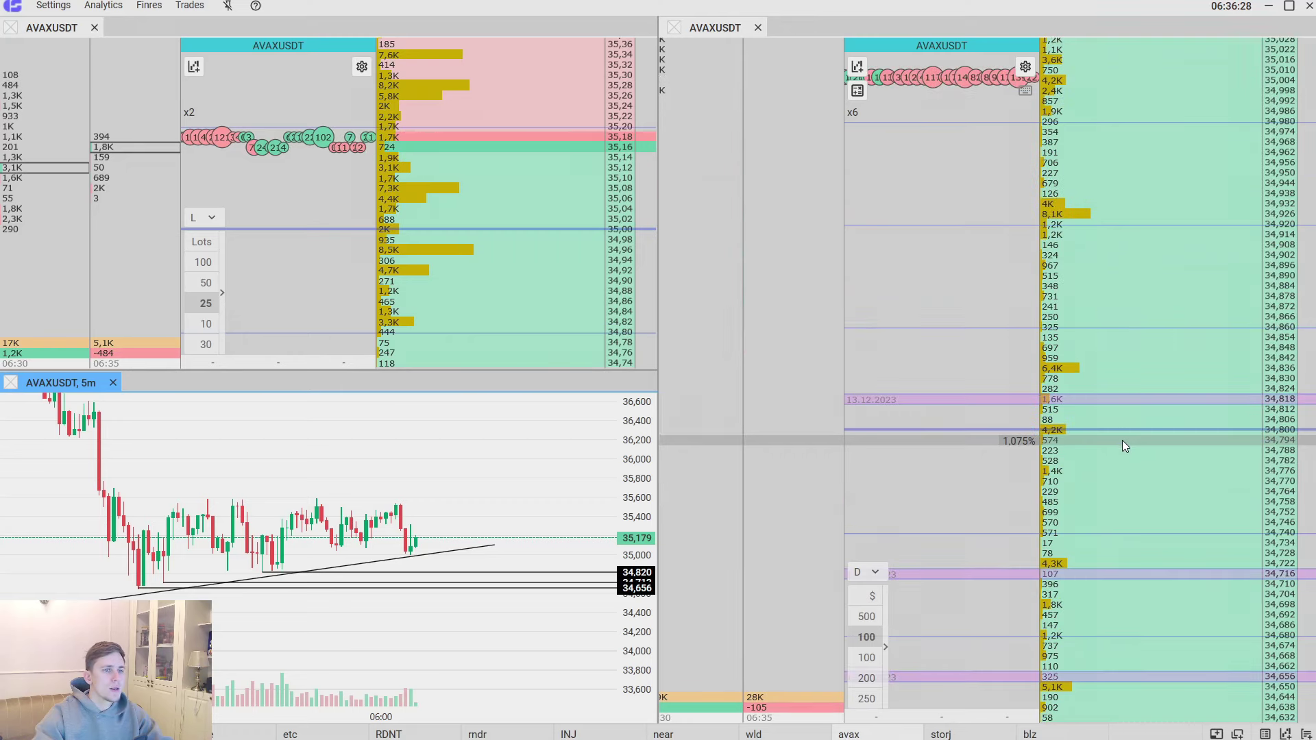
pyautogui.scroll(10, 1102, 401)
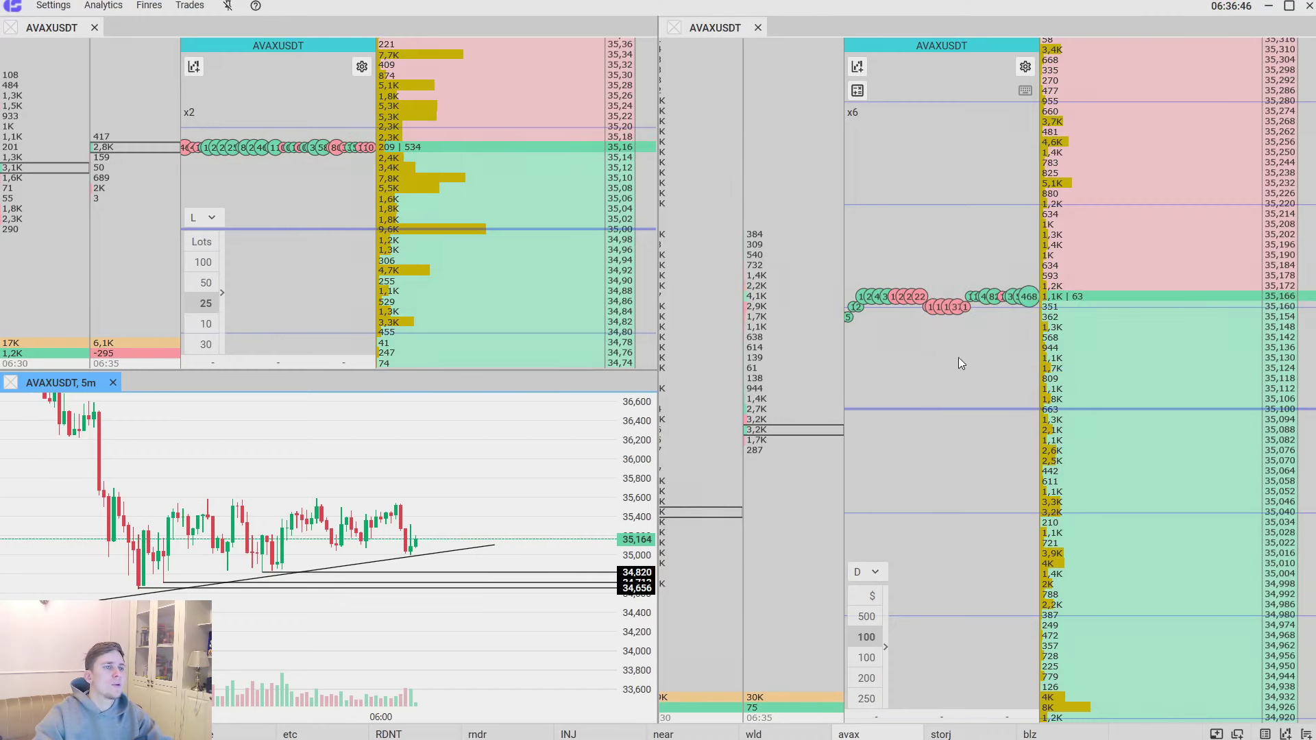
pyautogui.click(414, 555)
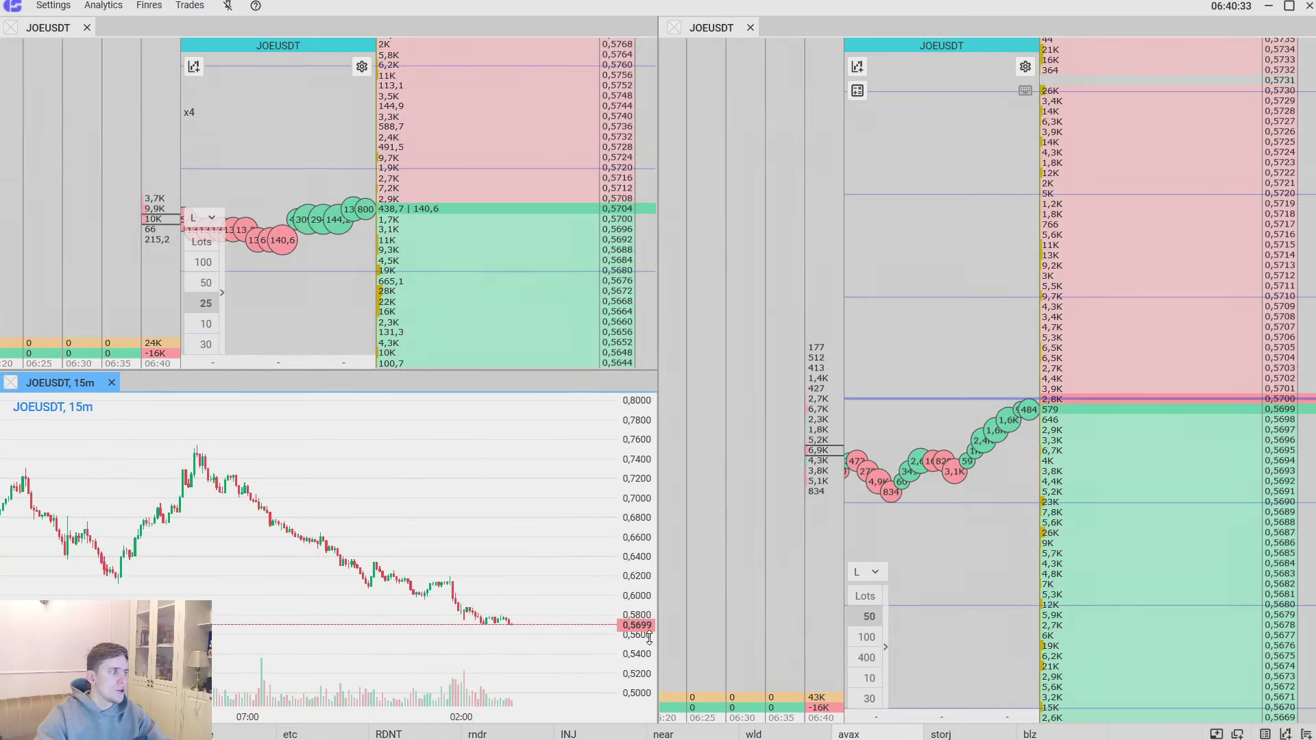
# Step: Review the JOEUSDT decline on the 15m chart and switch the chart to the 5m timeframe
pyautogui.moveTo(591, 553); pyautogui.dragTo(561, 397)
pyautogui.scroll(5, 552, 507)
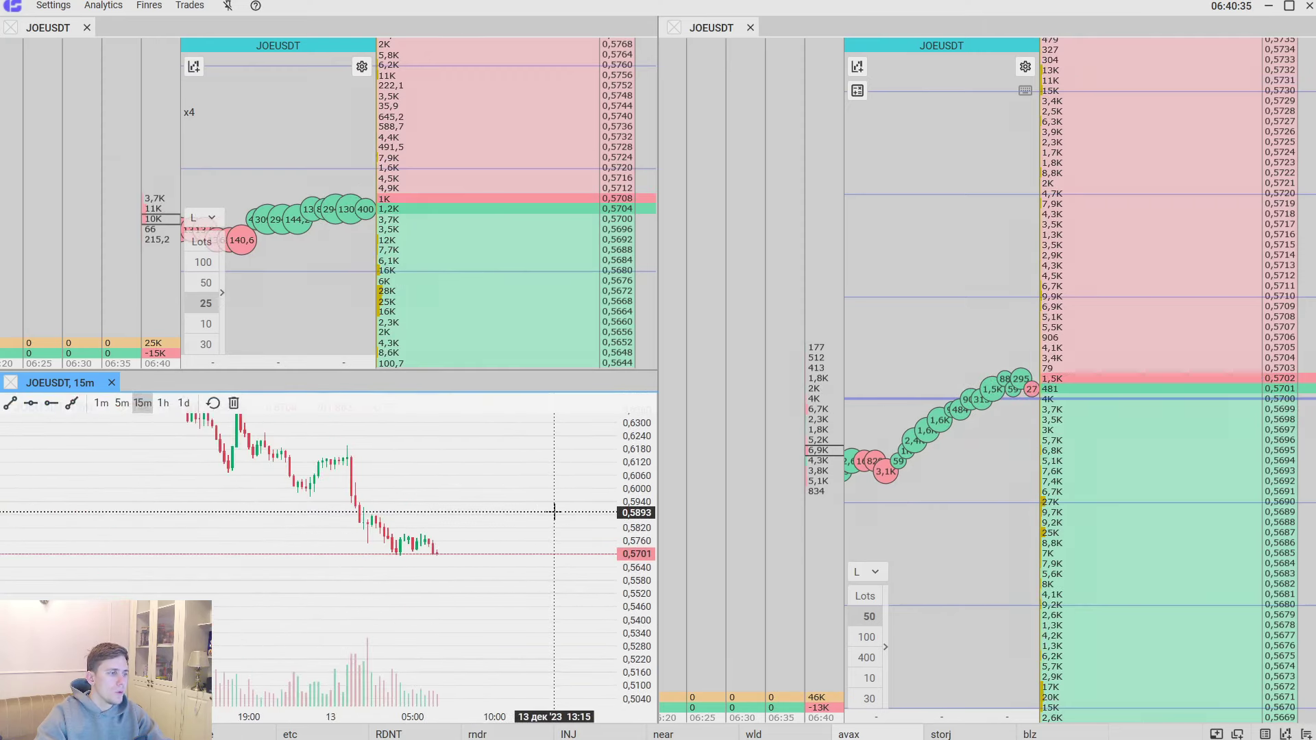
pyautogui.moveTo(494, 634); pyautogui.dragTo(510, 607)
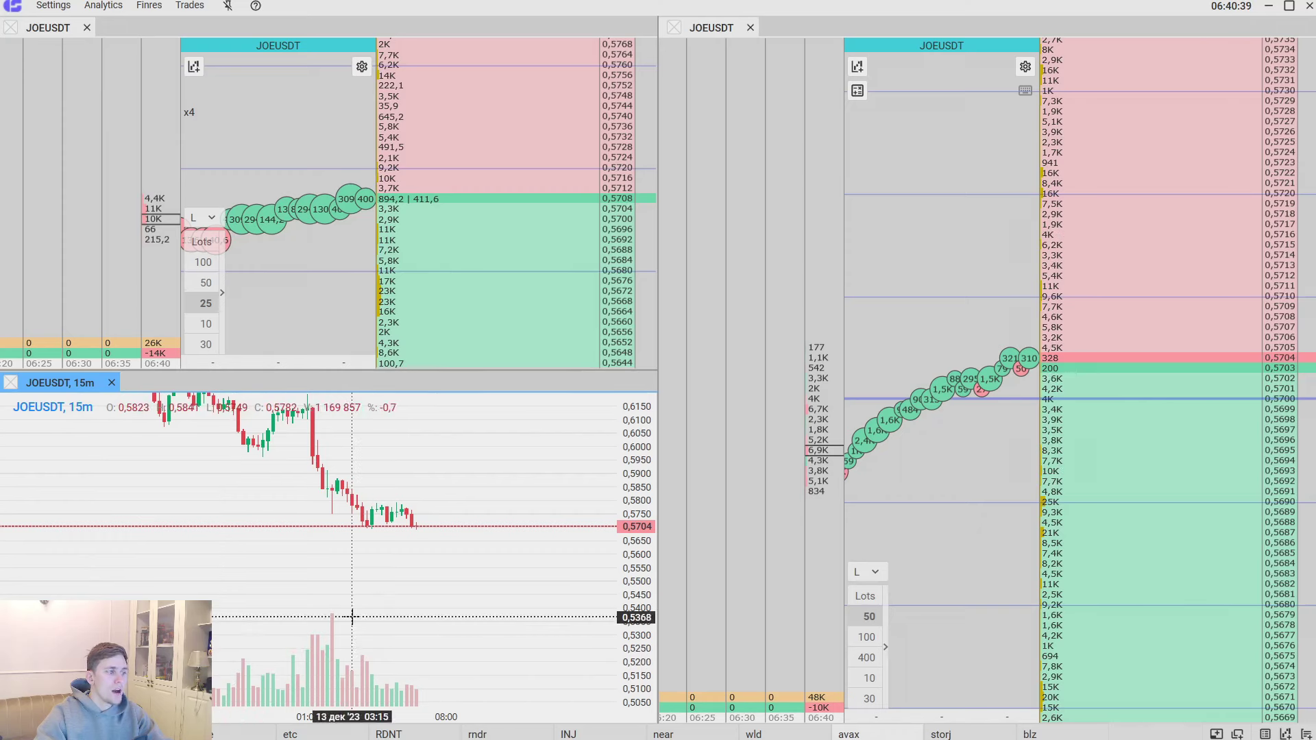
pyautogui.click(122, 403)
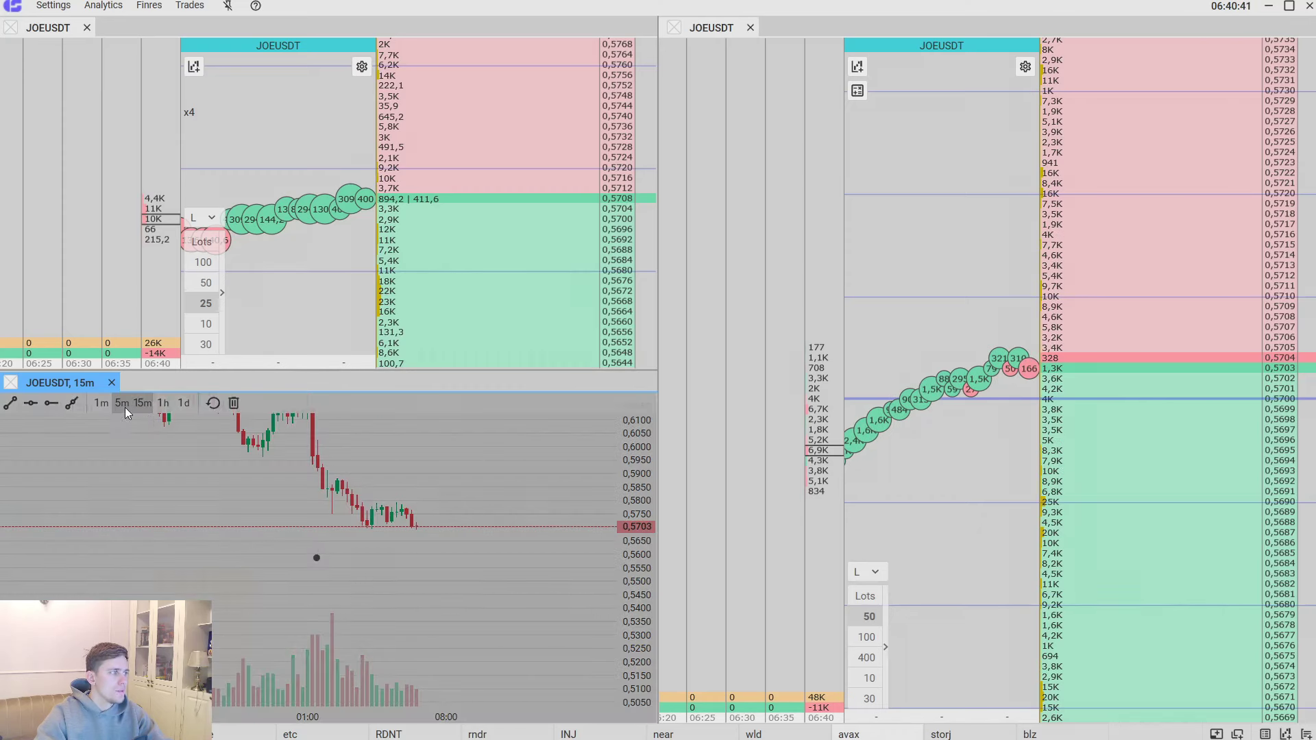
pyautogui.moveTo(428, 413); pyautogui.dragTo(421, 407)
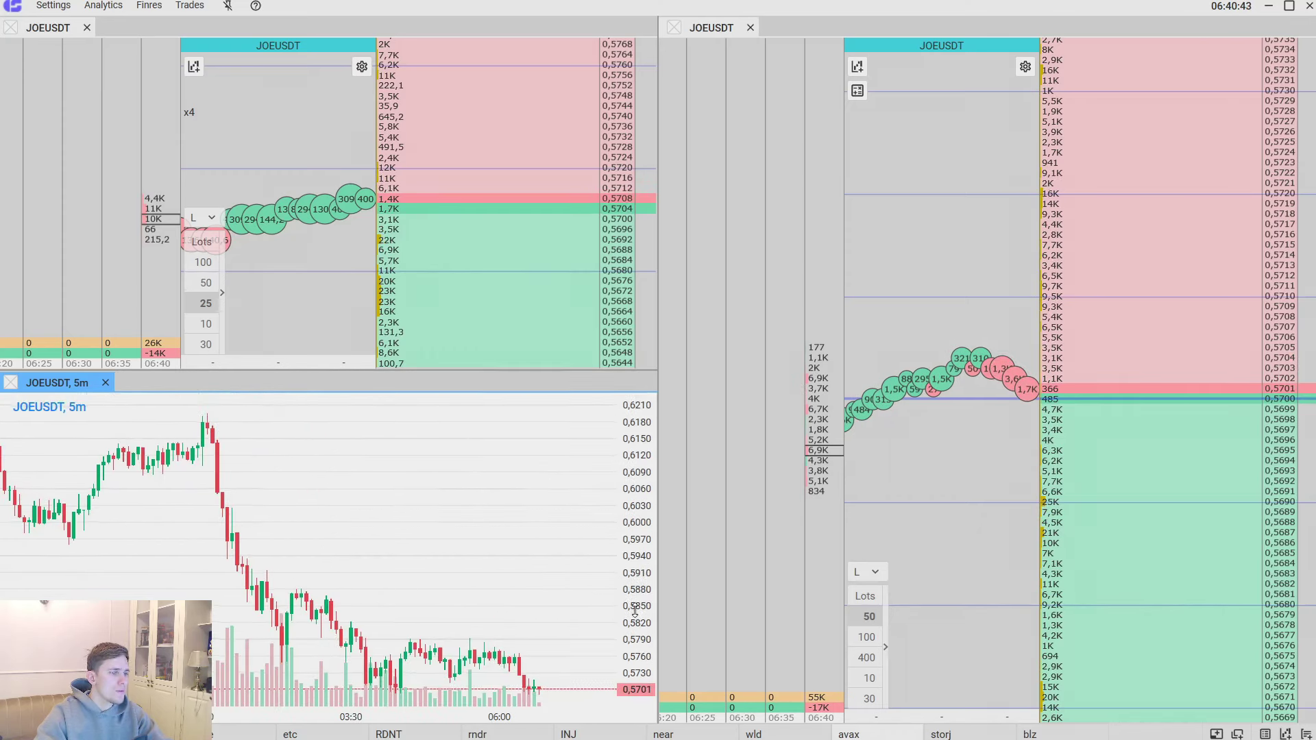
# Step: Draw a horizontal level at about 0.5691 beneath the recent lows on the JOEUSDT 5m chart
pyautogui.moveTo(631, 610); pyautogui.dragTo(631, 528)
pyautogui.moveTo(519, 592); pyautogui.dragTo(480, 354)
pyautogui.moveTo(511, 584); pyautogui.dragTo(482, 593)
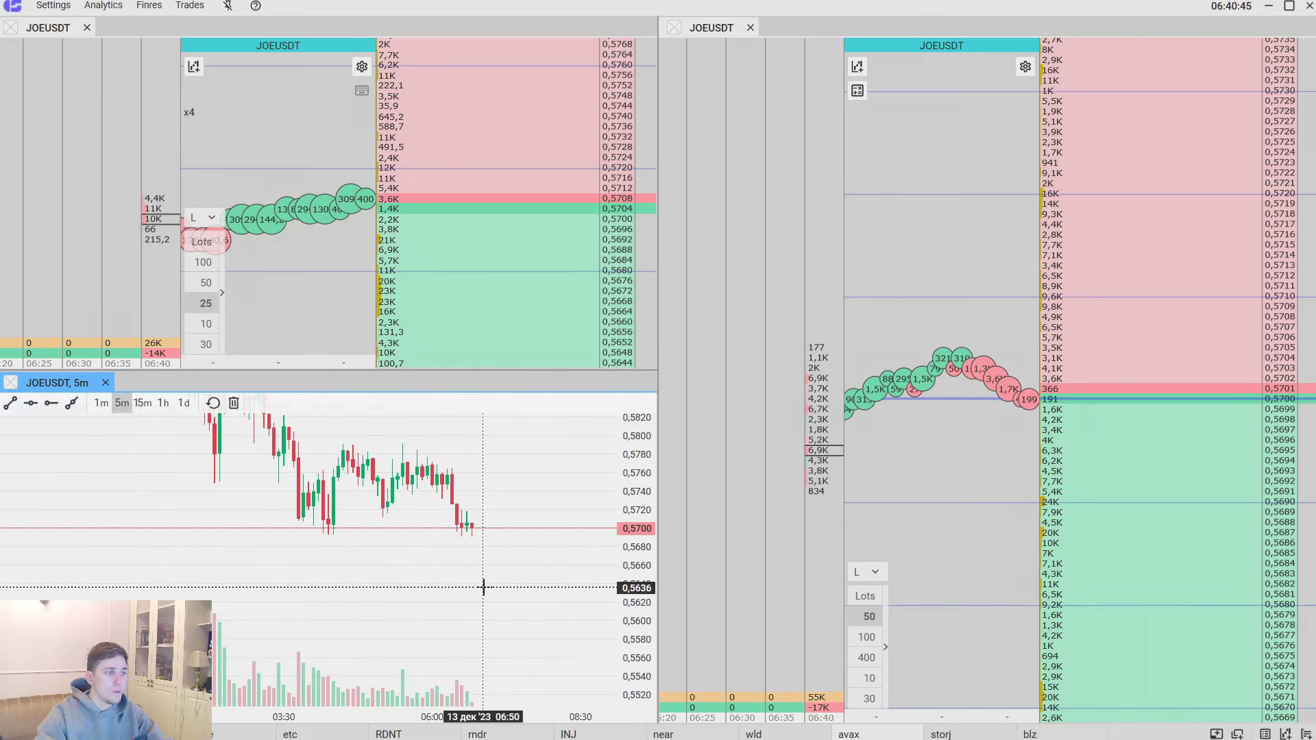
pyautogui.moveTo(635, 614); pyautogui.dragTo(638, 583)
pyautogui.moveTo(551, 552); pyautogui.dragTo(519, 591)
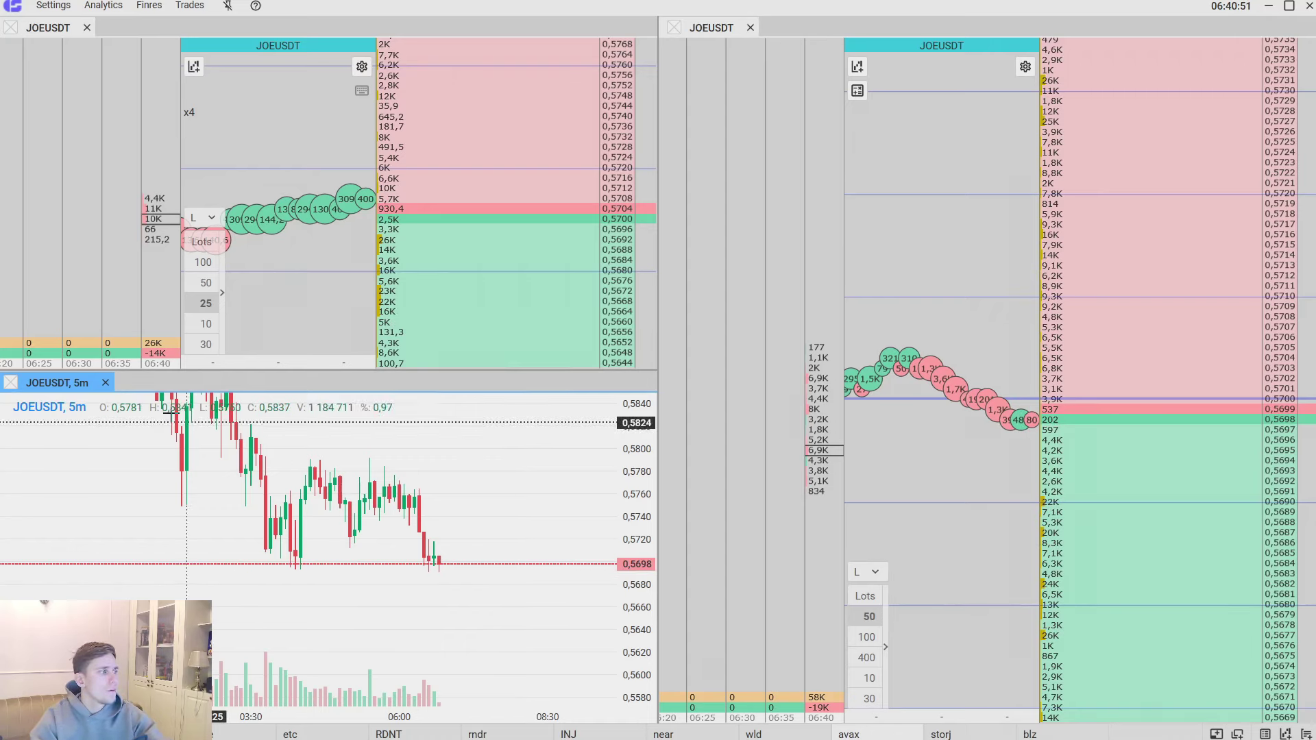
pyautogui.click(34, 407)
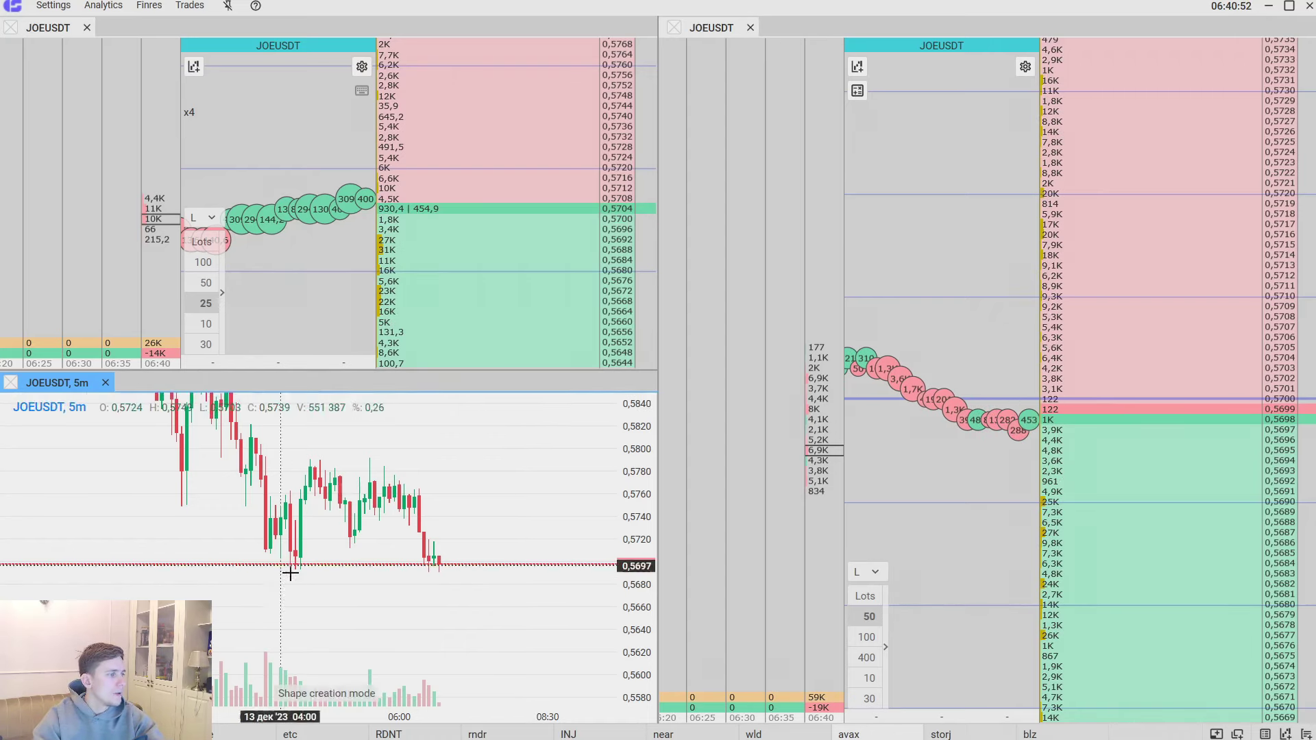
pyautogui.click(366, 571)
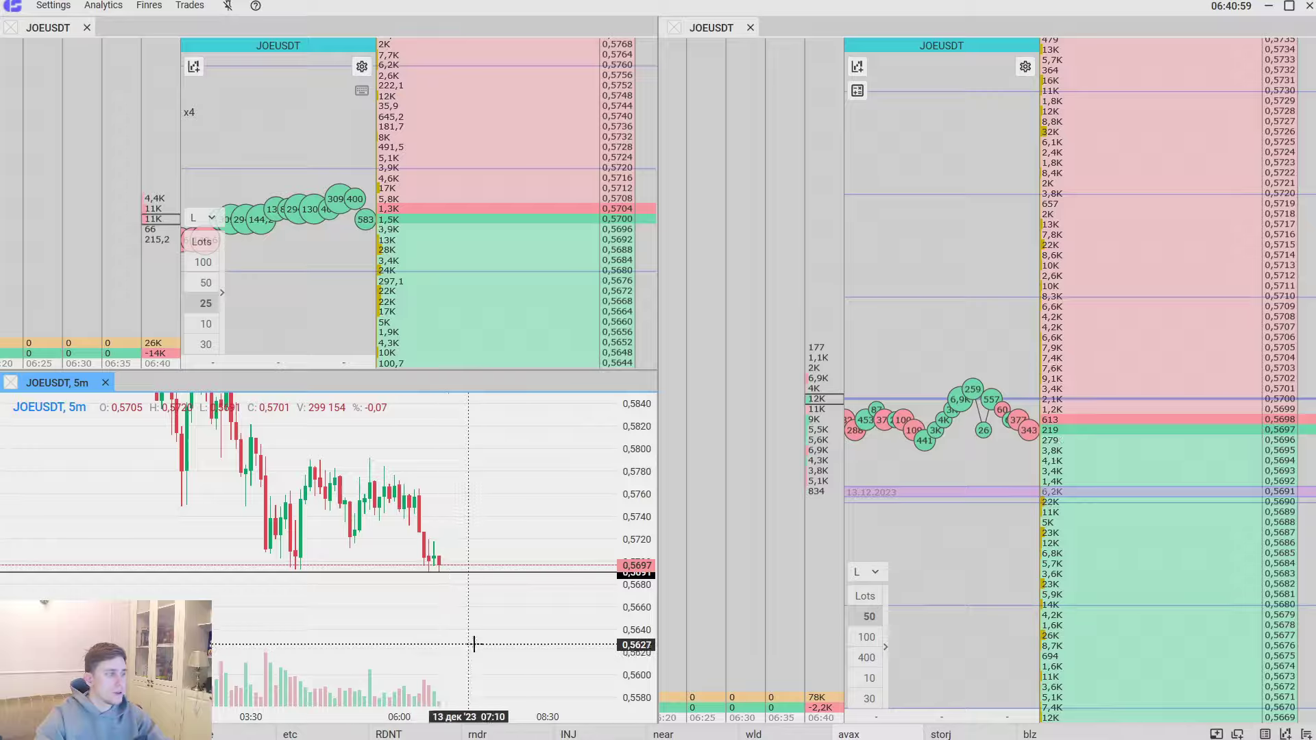
# Step: Capture the JOEUSDT 5m chart and sketch in red a narrowing zigzag above the level, a downward breakout arrow and an alternative tall spike
pyautogui.press('Print')
pyautogui.moveTo(1, 370)
pyautogui.mouseDown()
pyautogui.moveTo(608, 645)
pyautogui.moveTo(657, 723)
pyautogui.mouseUp()
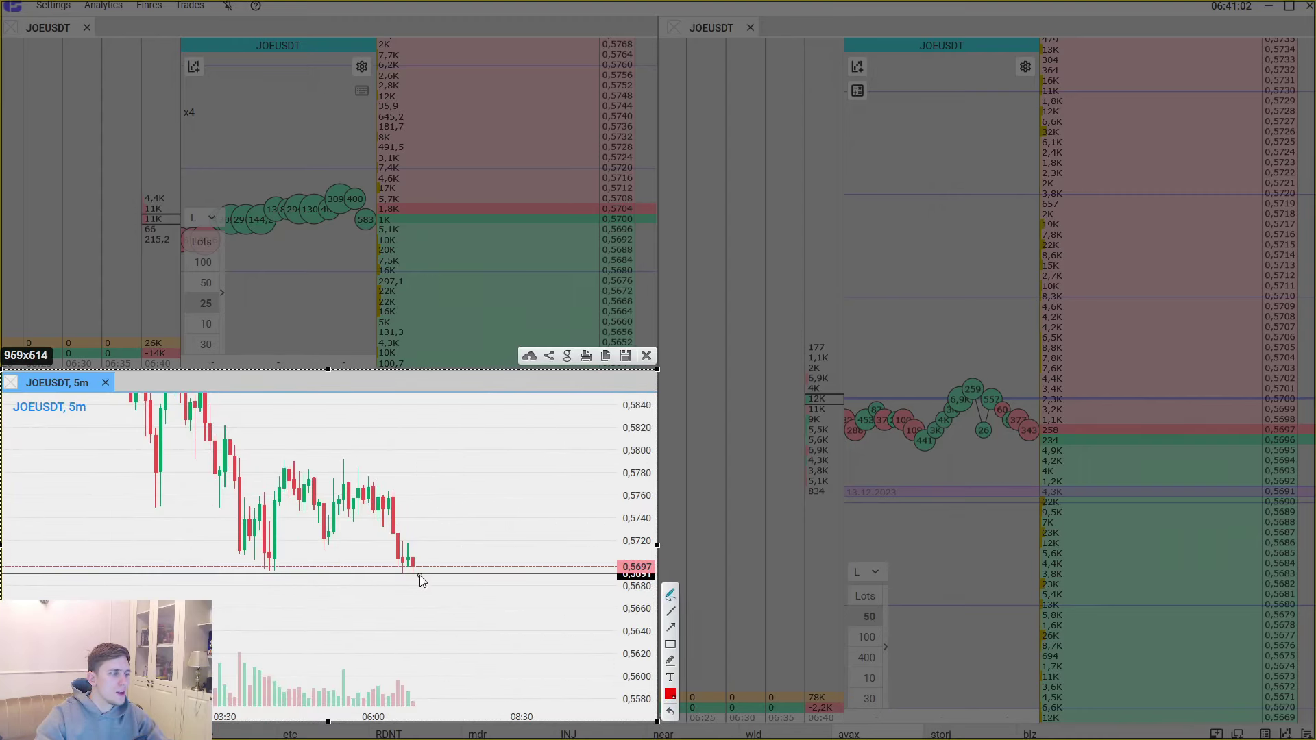
pyautogui.moveTo(421, 581); pyautogui.dragTo(416, 572)
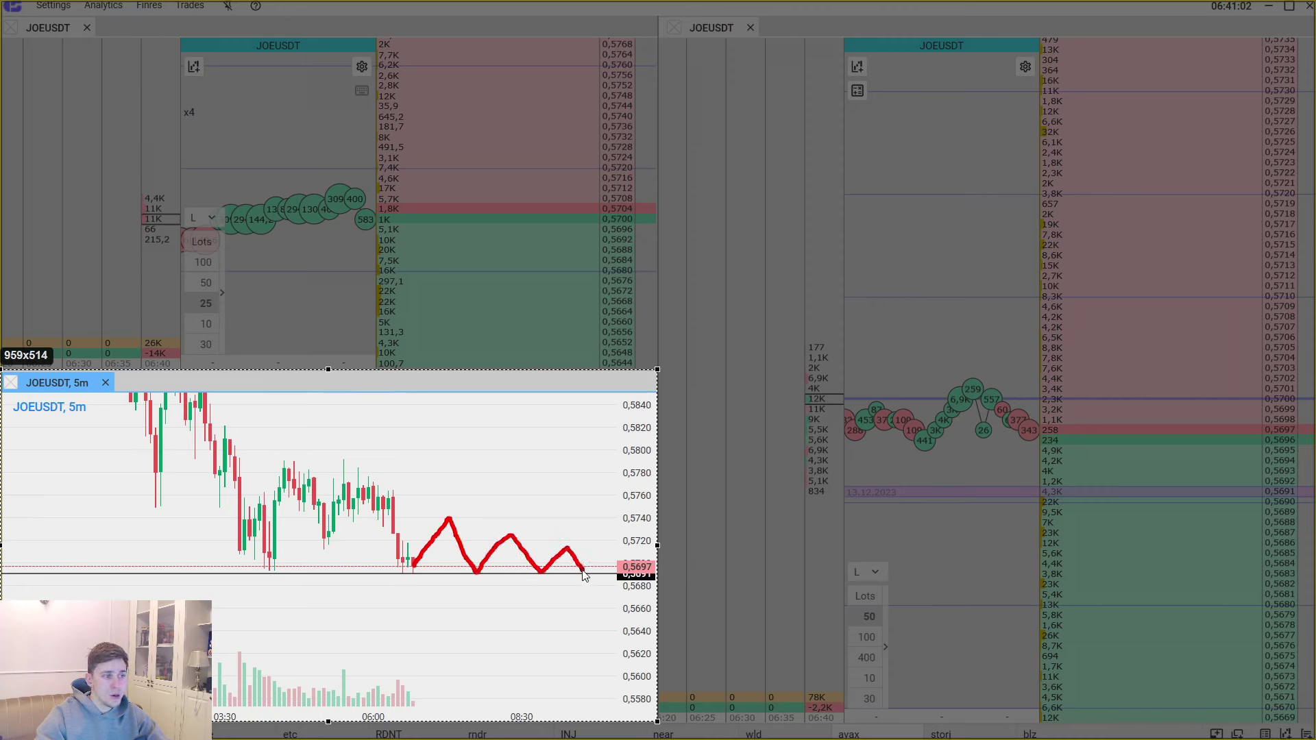
pyautogui.moveTo(582, 569); pyautogui.dragTo(586, 677)
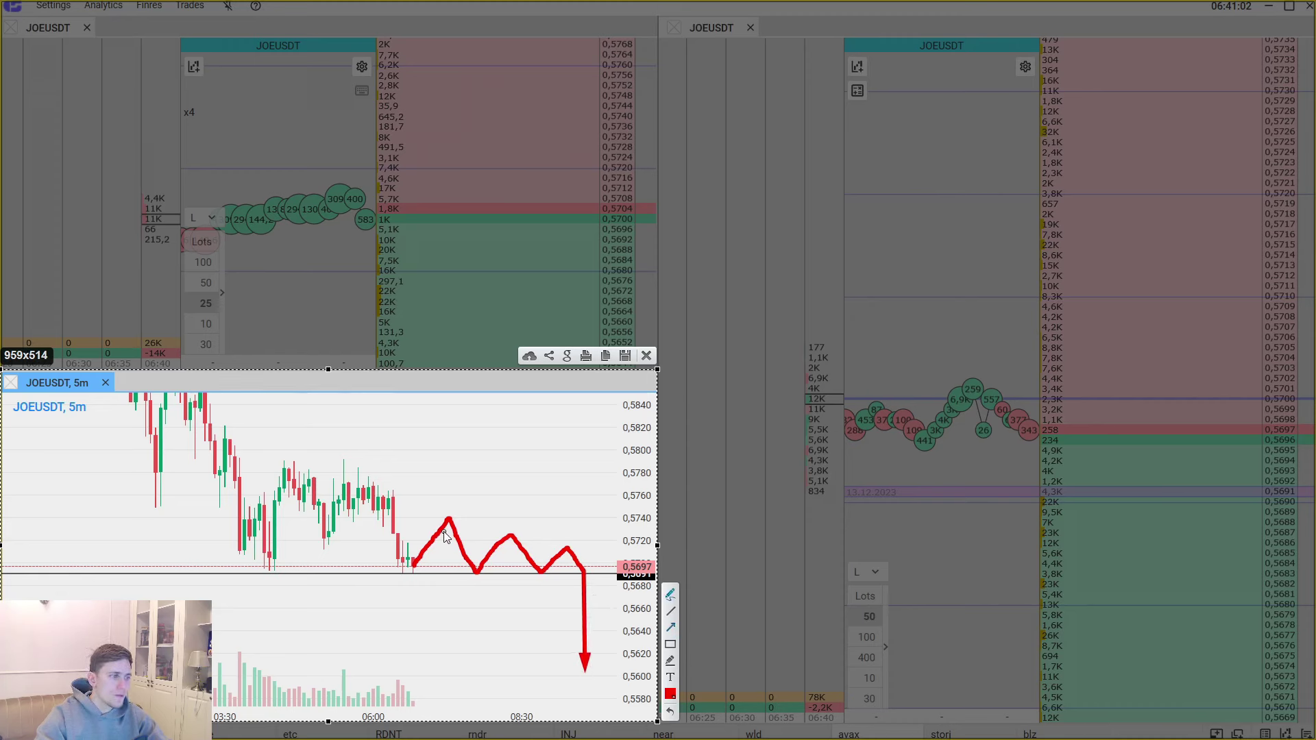
pyautogui.moveTo(447, 522); pyautogui.dragTo(465, 458)
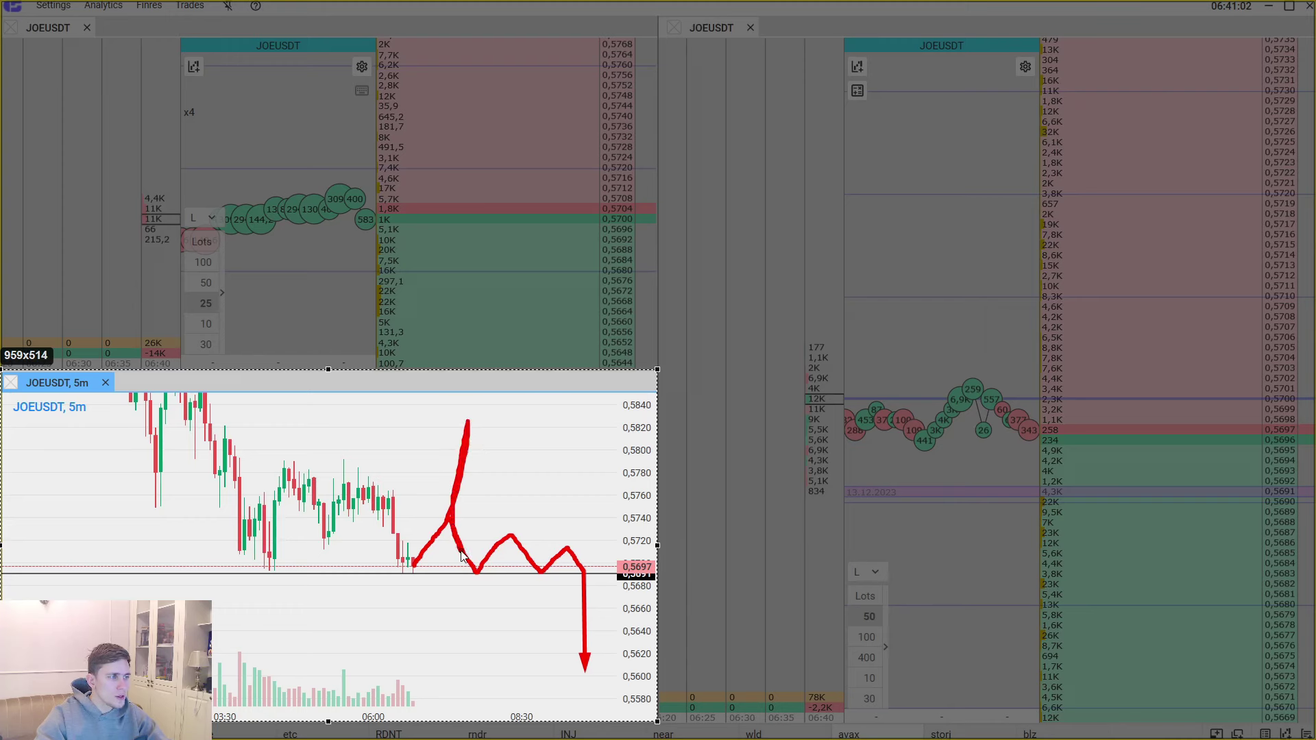
pyautogui.moveTo(472, 571); pyautogui.dragTo(472, 570)
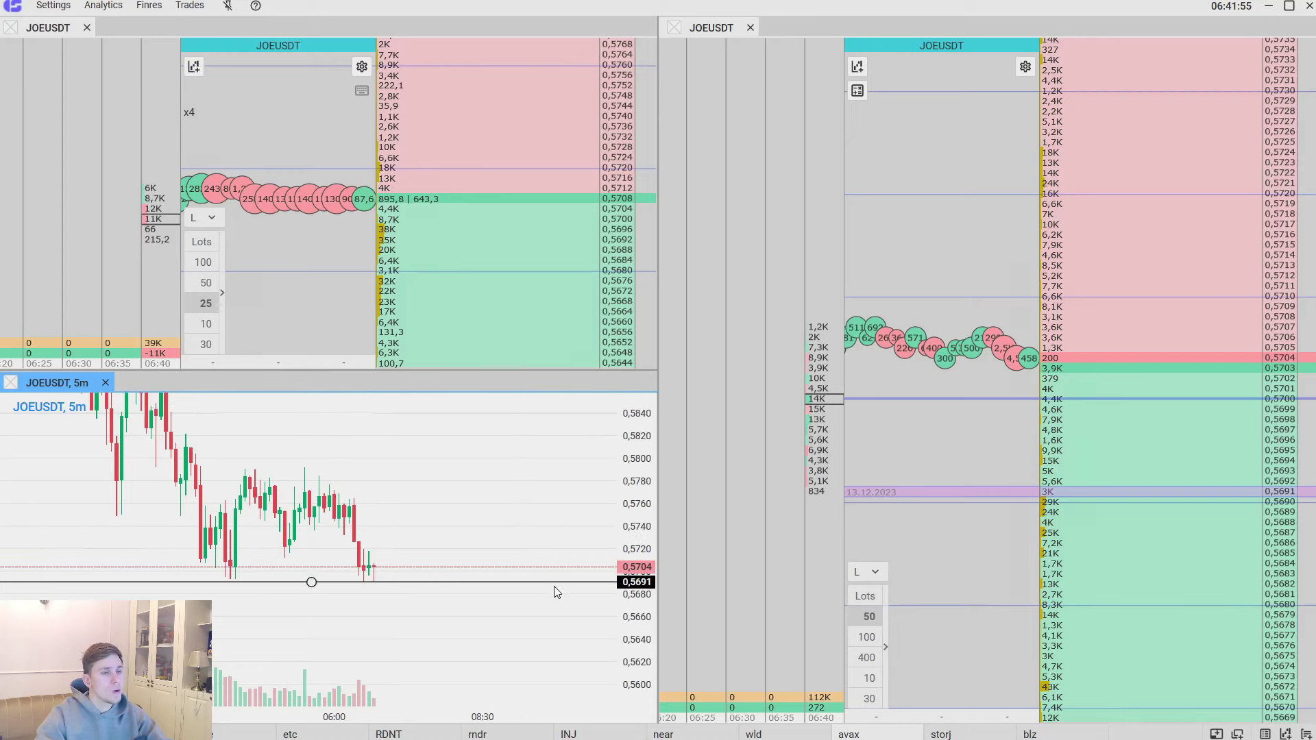
# Step: Switch to TradingView and examine the WLDUSDT perpetual 15m chart around the 2.2999 level and its daily volume
pyautogui.scroll(1, 393, 603)
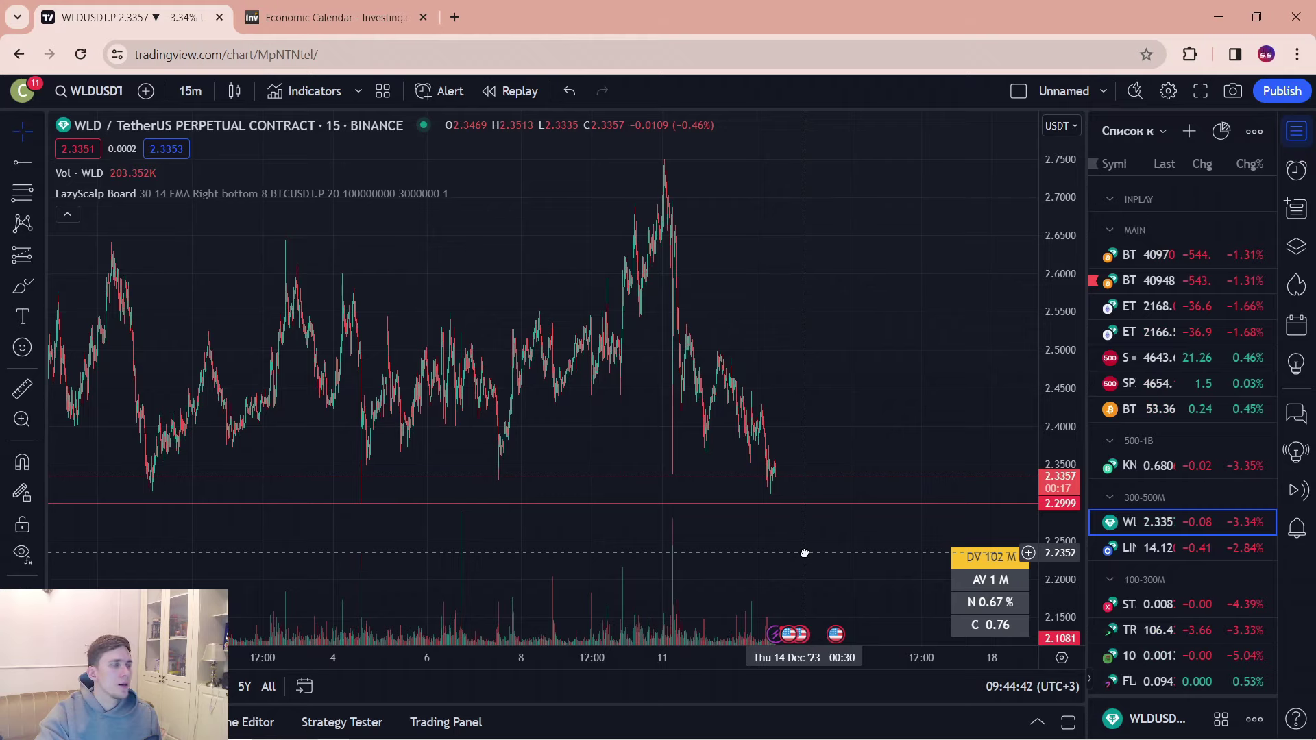
pyautogui.moveTo(802, 549); pyautogui.dragTo(823, 560)
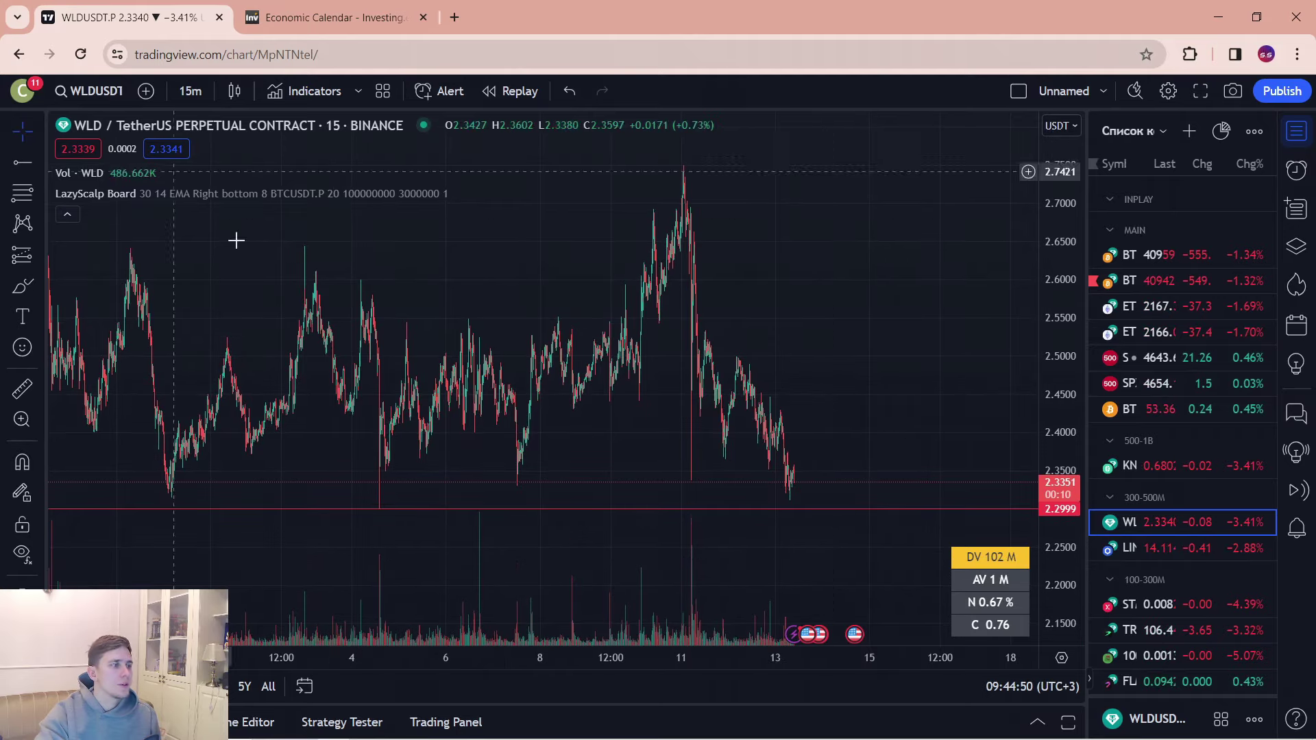
pyautogui.moveTo(810, 529); pyautogui.dragTo(834, 529)
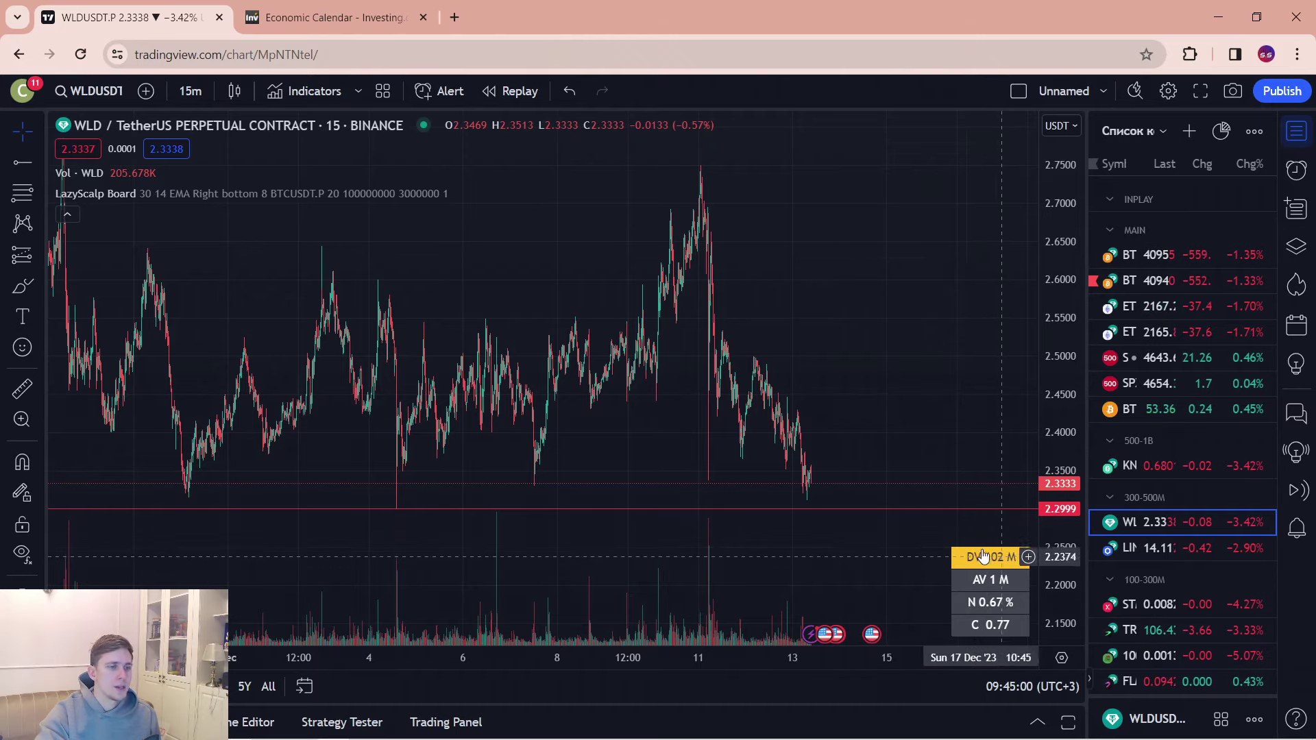
pyautogui.moveTo(798, 532); pyautogui.dragTo(723, 533)
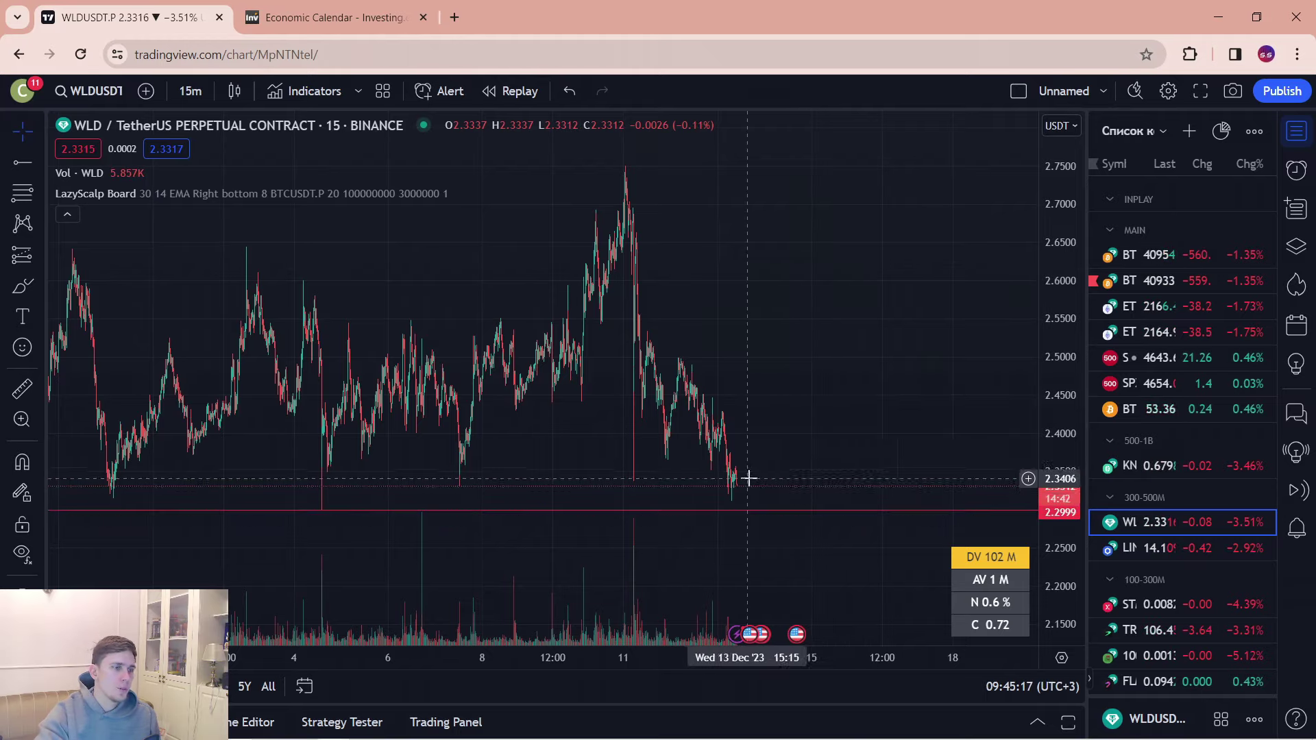
pyautogui.moveTo(778, 540); pyautogui.dragTo(836, 520)
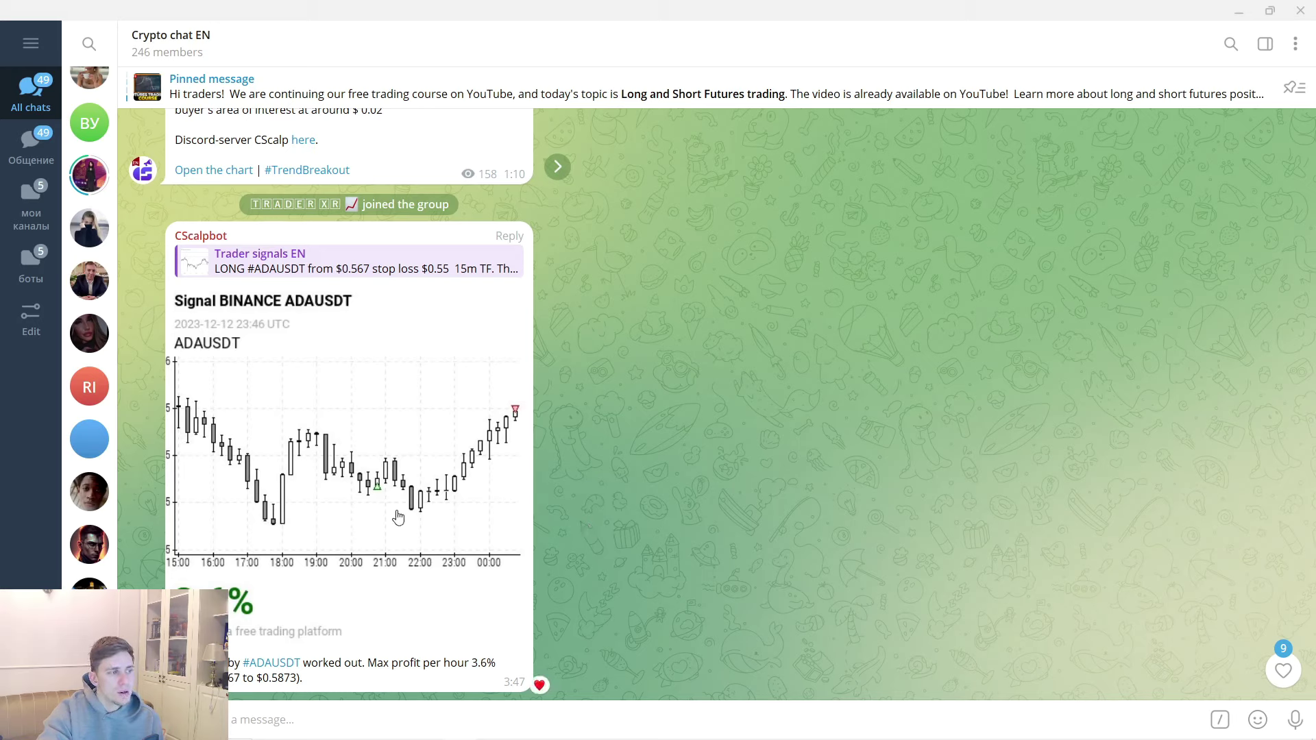
# Step: Switch to Telegram and browse back through the trader signals in the Crypto chat EN group from December 13 to December 12
pyautogui.scroll(7, 595, 482)
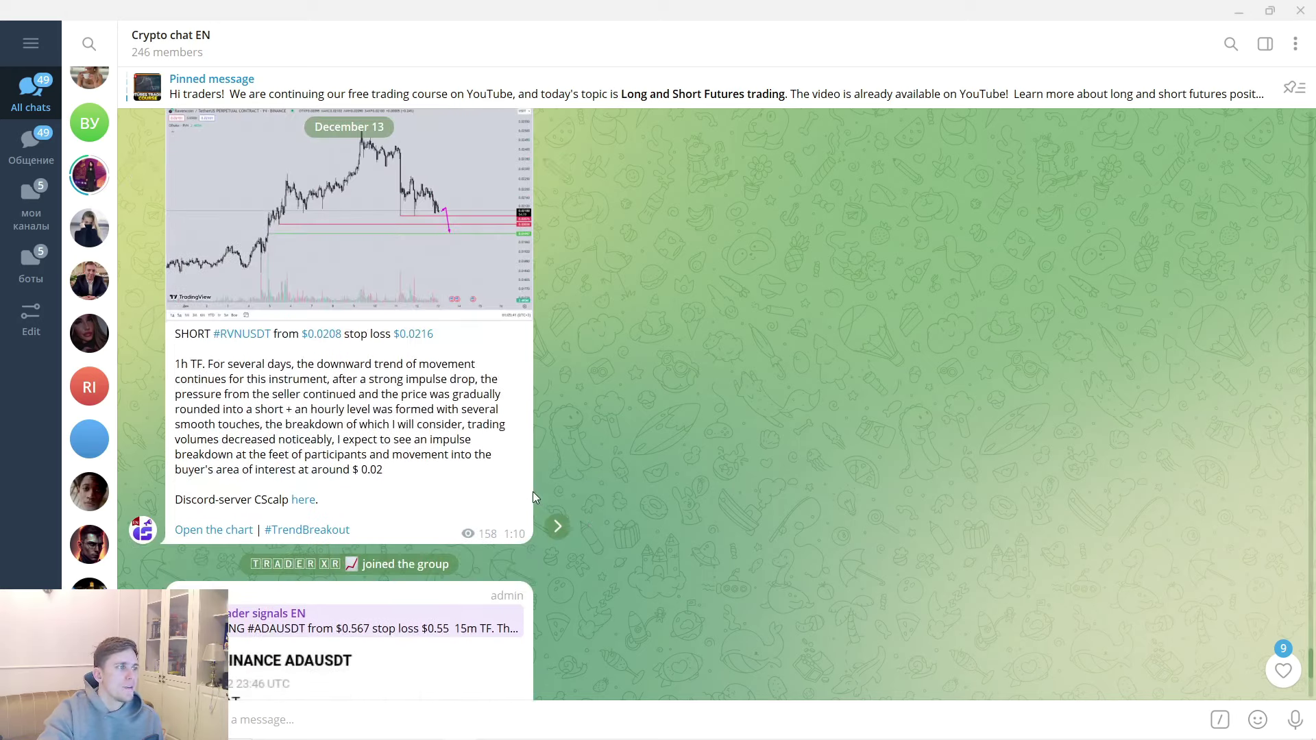
pyautogui.scroll(4, 594, 513)
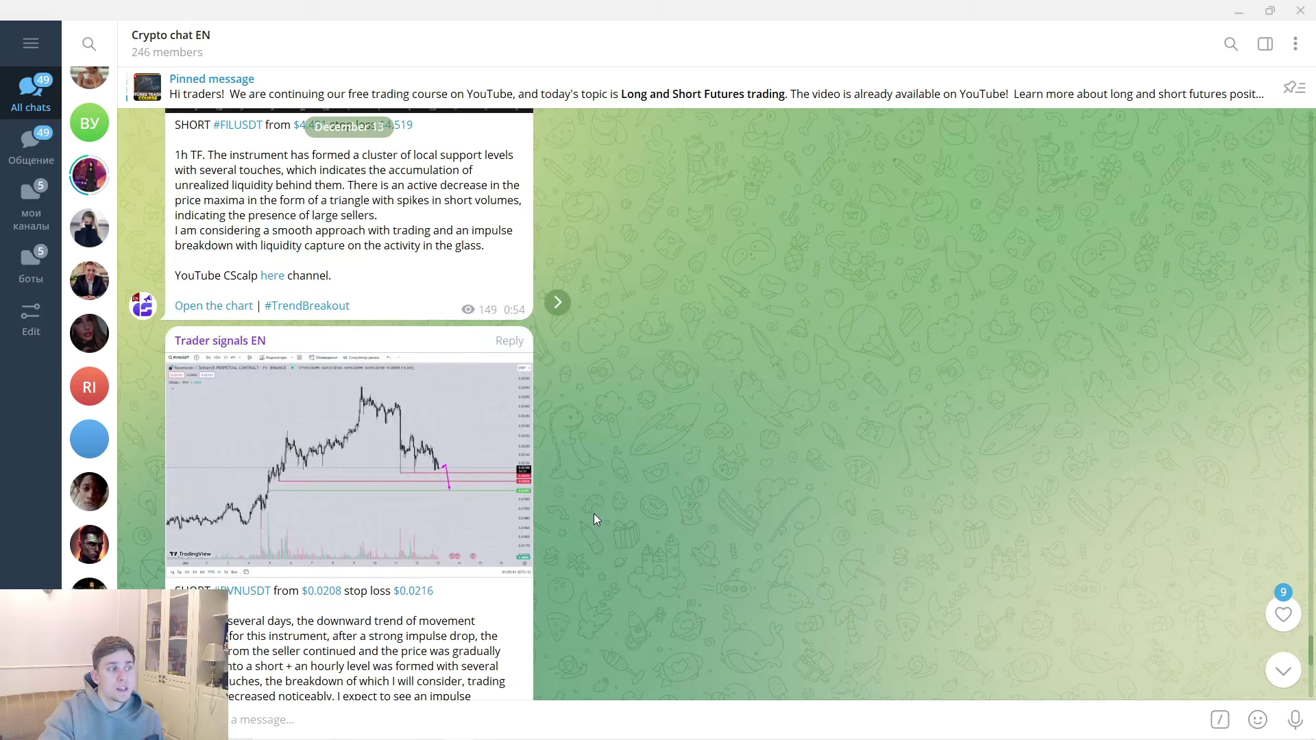
pyautogui.scroll(6, 595, 516)
pyautogui.scroll(-2, 599, 514)
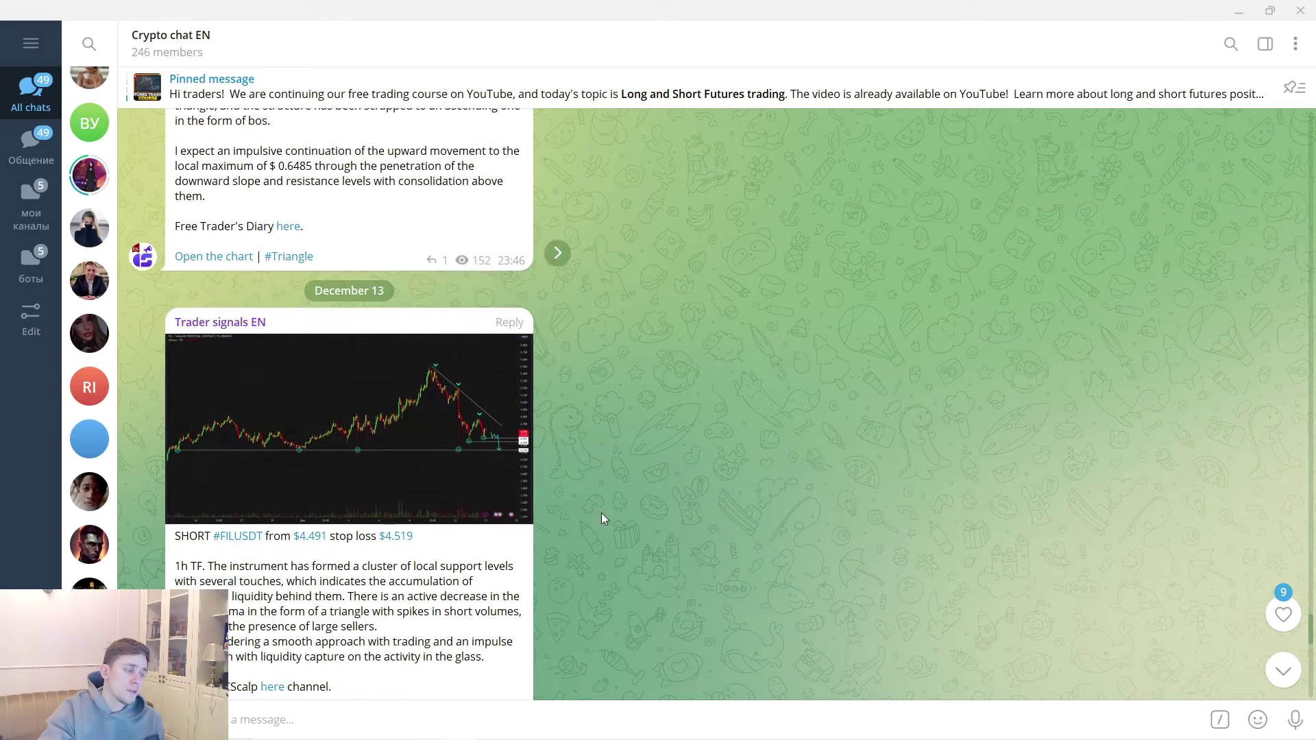
pyautogui.scroll(12, 602, 513)
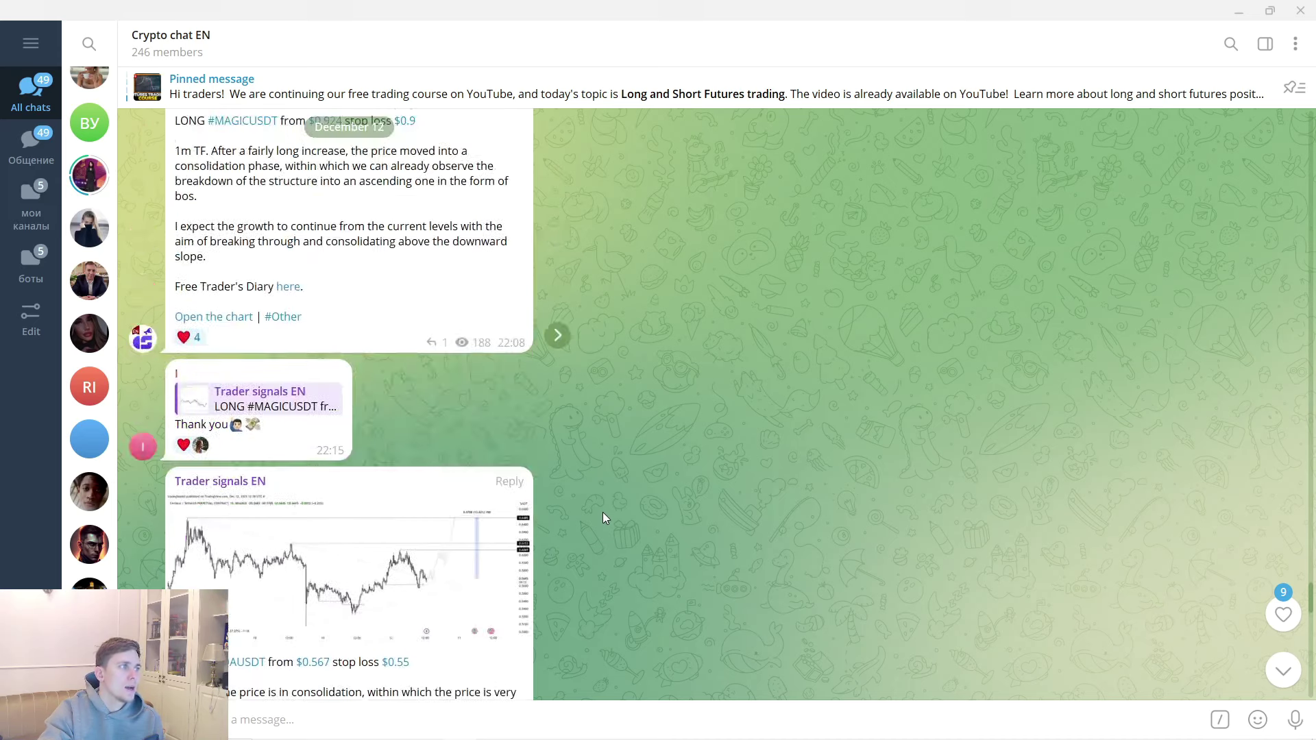
pyautogui.scroll(7, 603, 514)
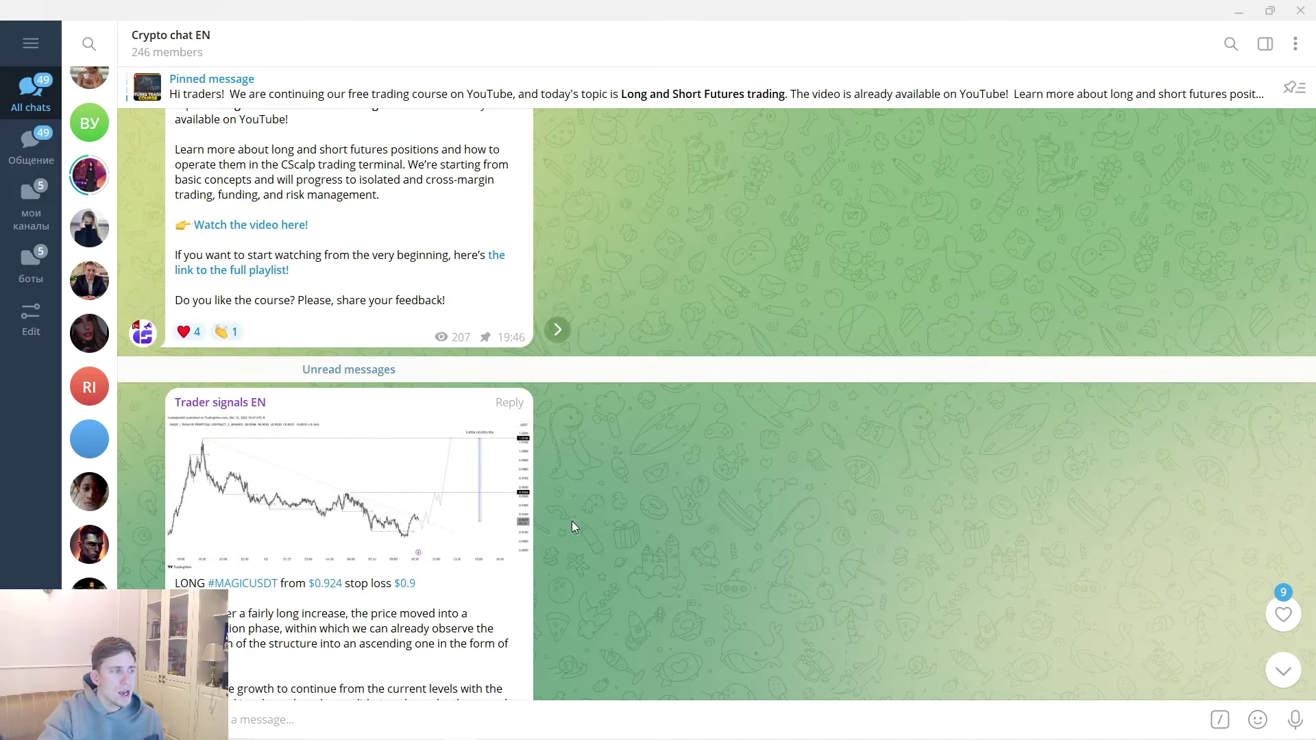
pyautogui.scroll(7, 572, 521)
pyautogui.scroll(4, 566, 525)
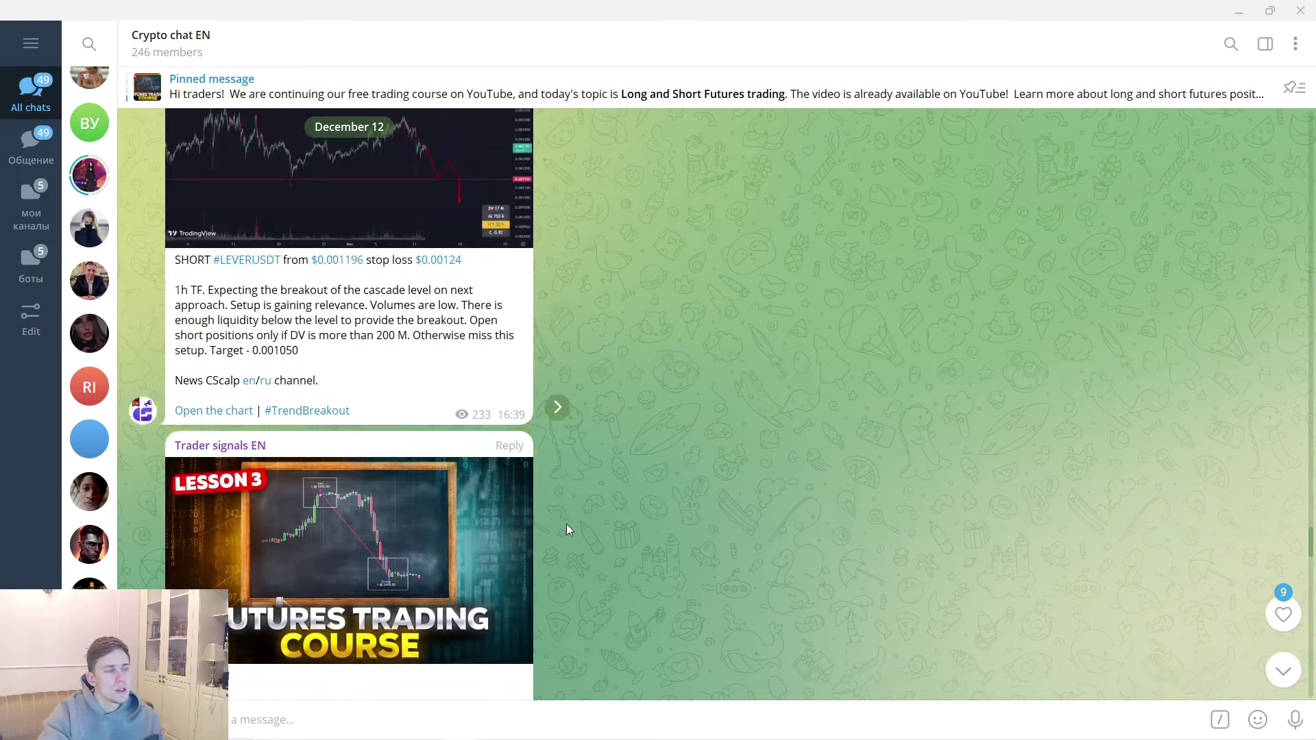